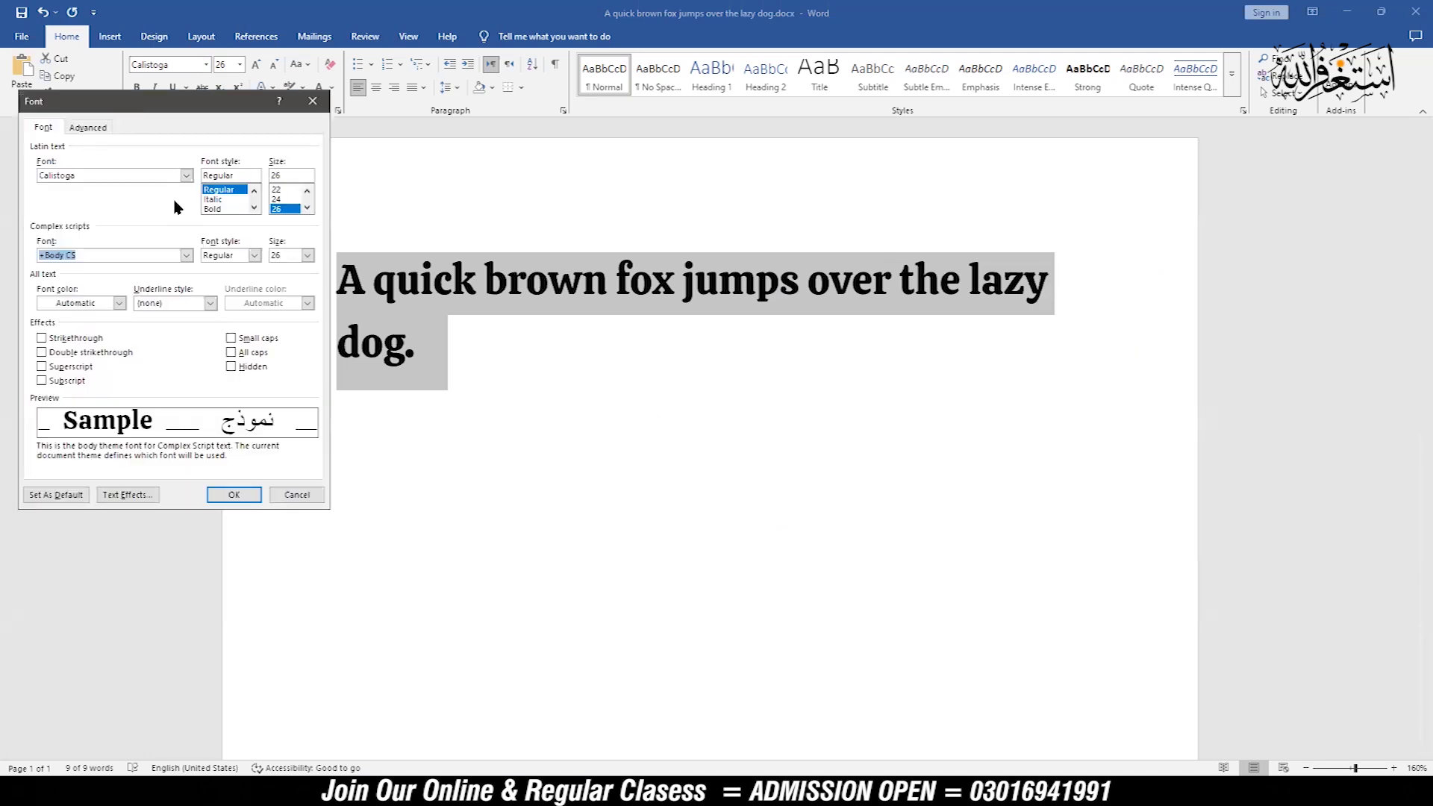
# Step: Try the Italic and Bold font styles for the selected sentence's Latin text in the Font dialog, finishing with Bold
pyautogui.click(187, 176)
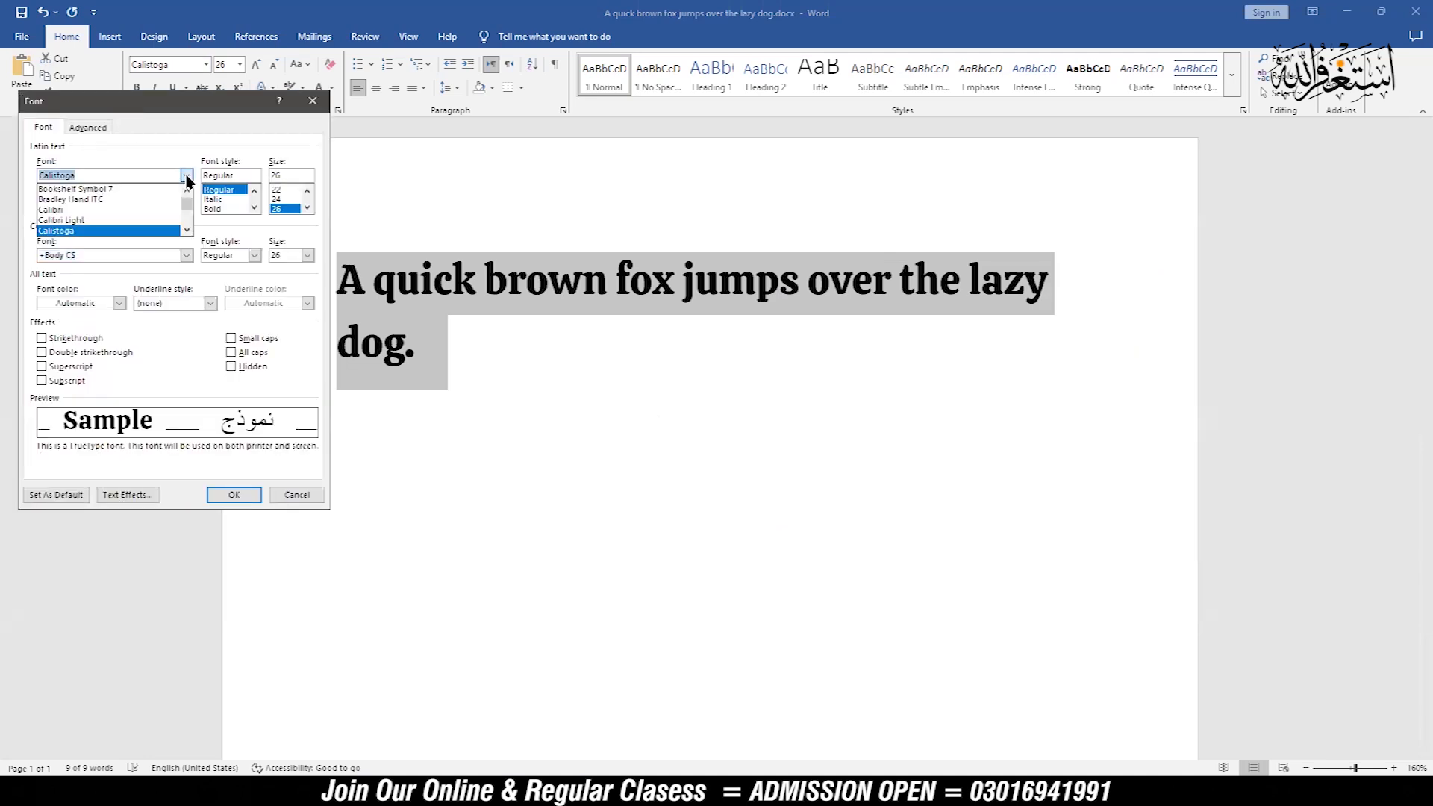
pyautogui.click(187, 177)
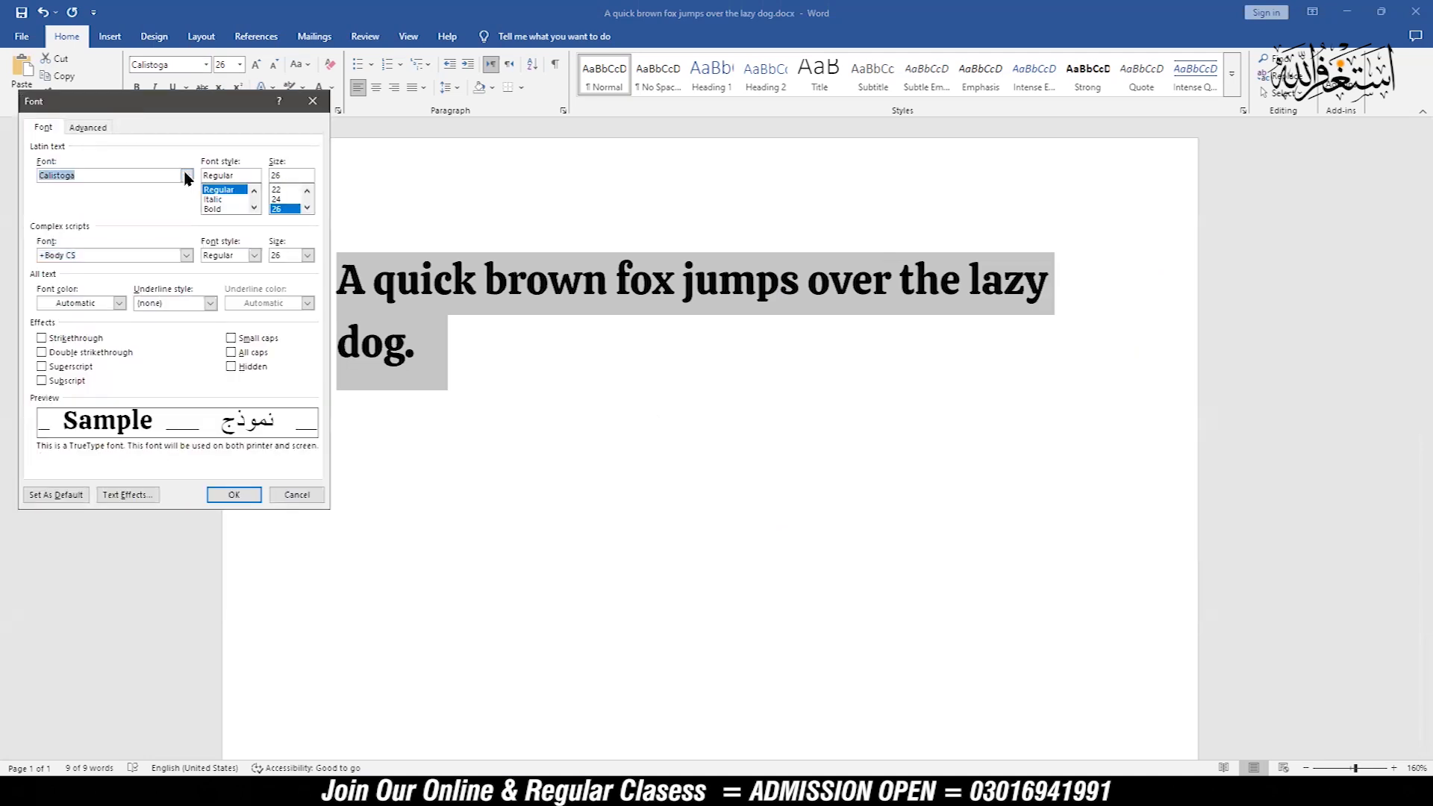
pyautogui.click(215, 200)
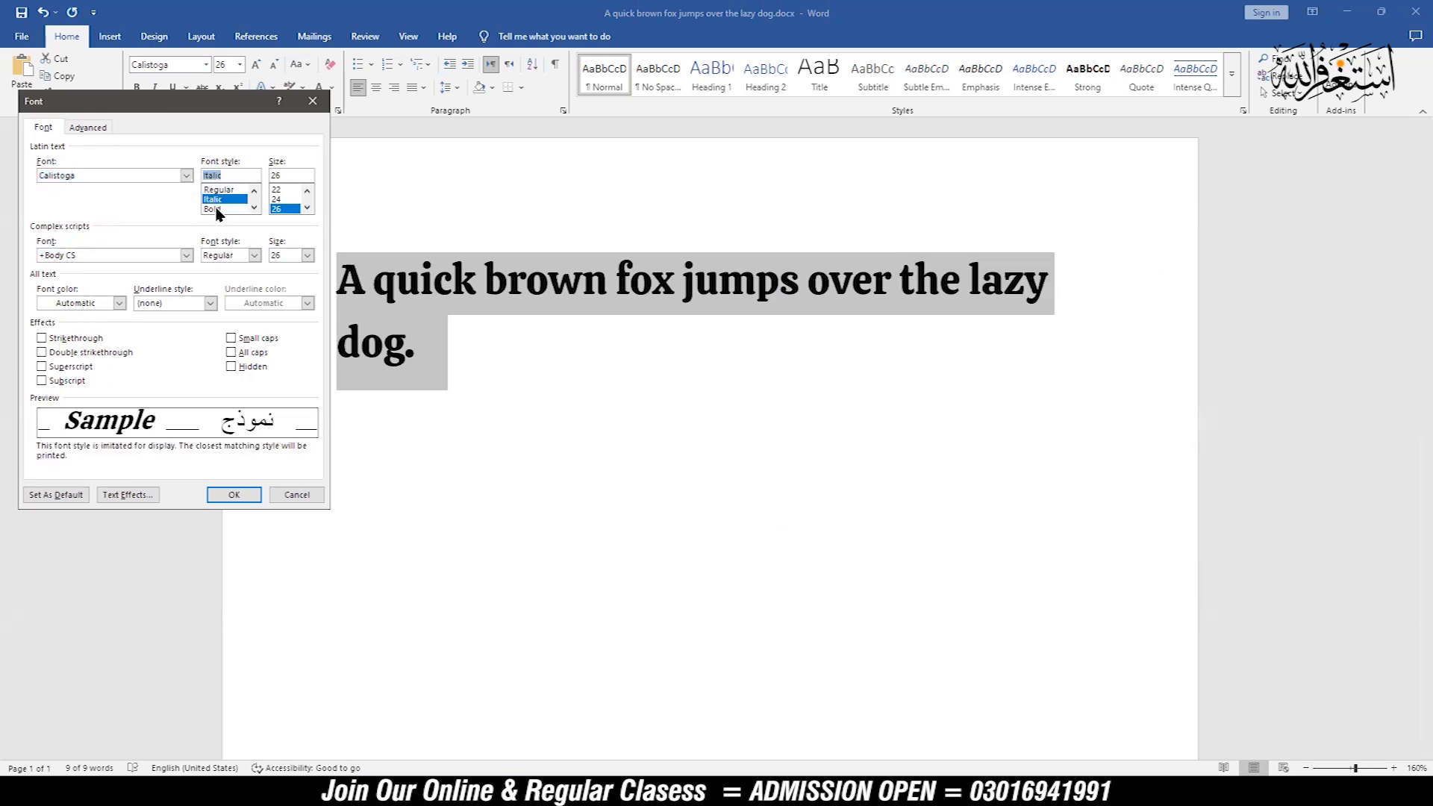
pyautogui.click(216, 210)
pyautogui.click(215, 199)
pyautogui.click(216, 209)
pyautogui.click(216, 199)
pyautogui.click(213, 210)
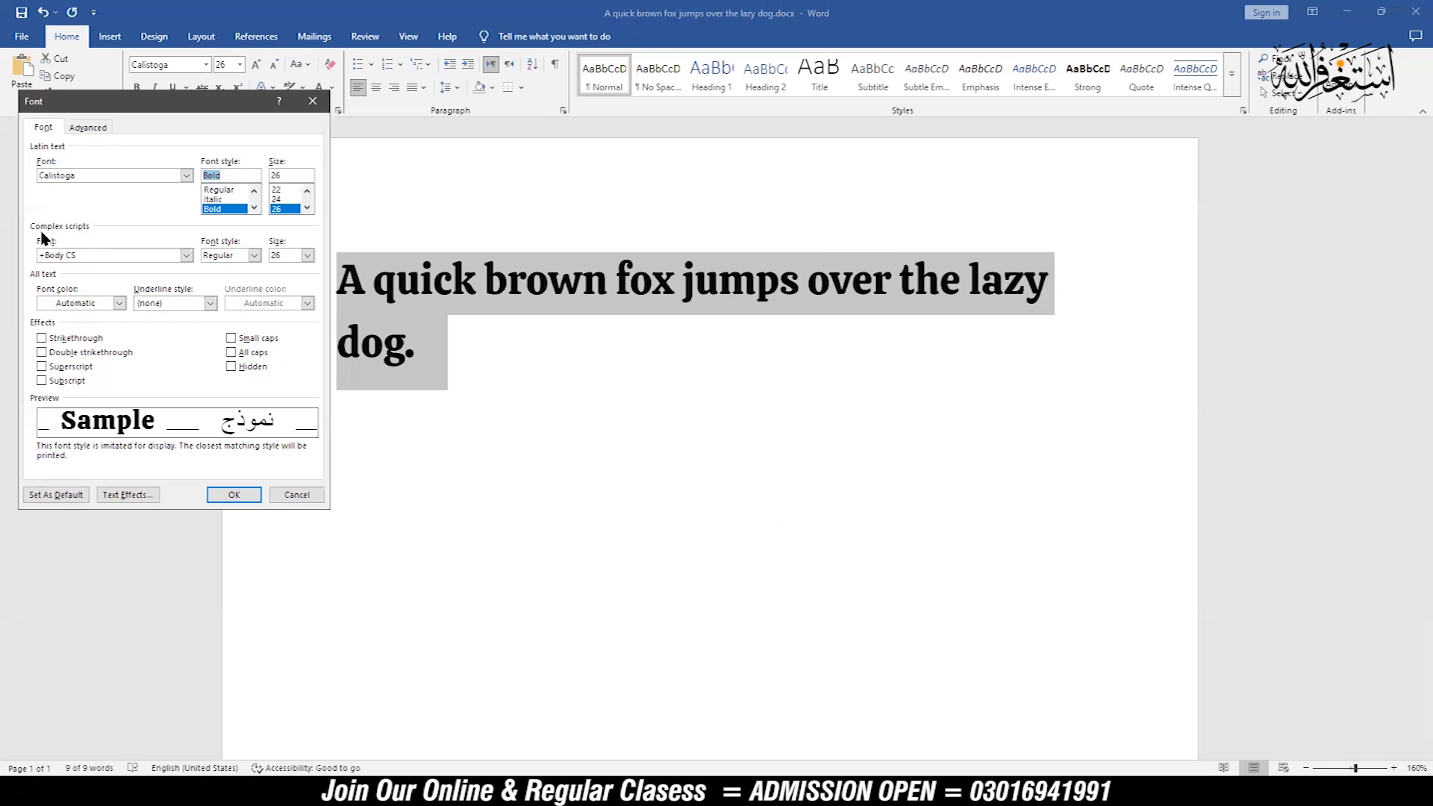
# Step: Examine the choices for complex-script font, style and size, font color and underline style without changing them
pyautogui.click(186, 256)
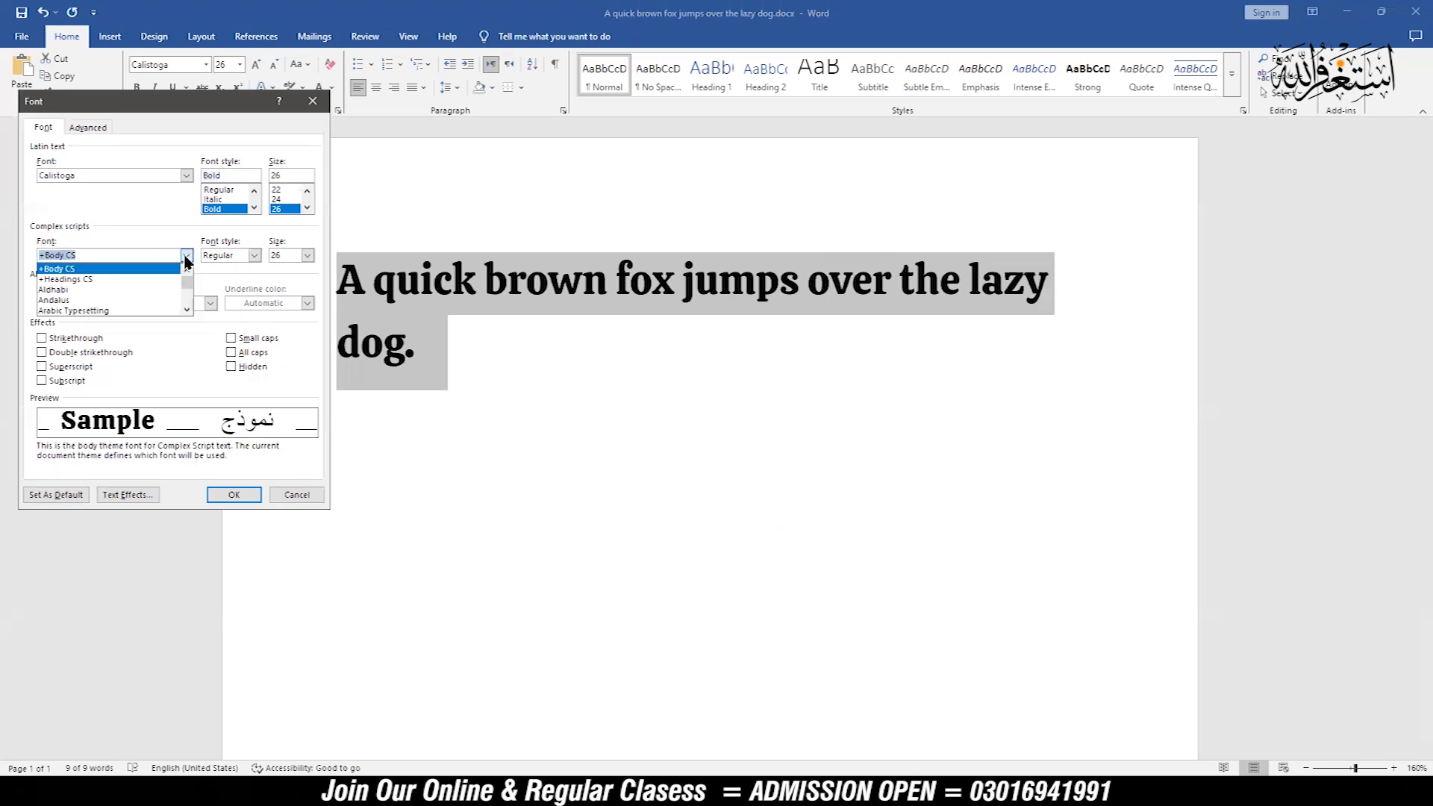
pyautogui.click(187, 258)
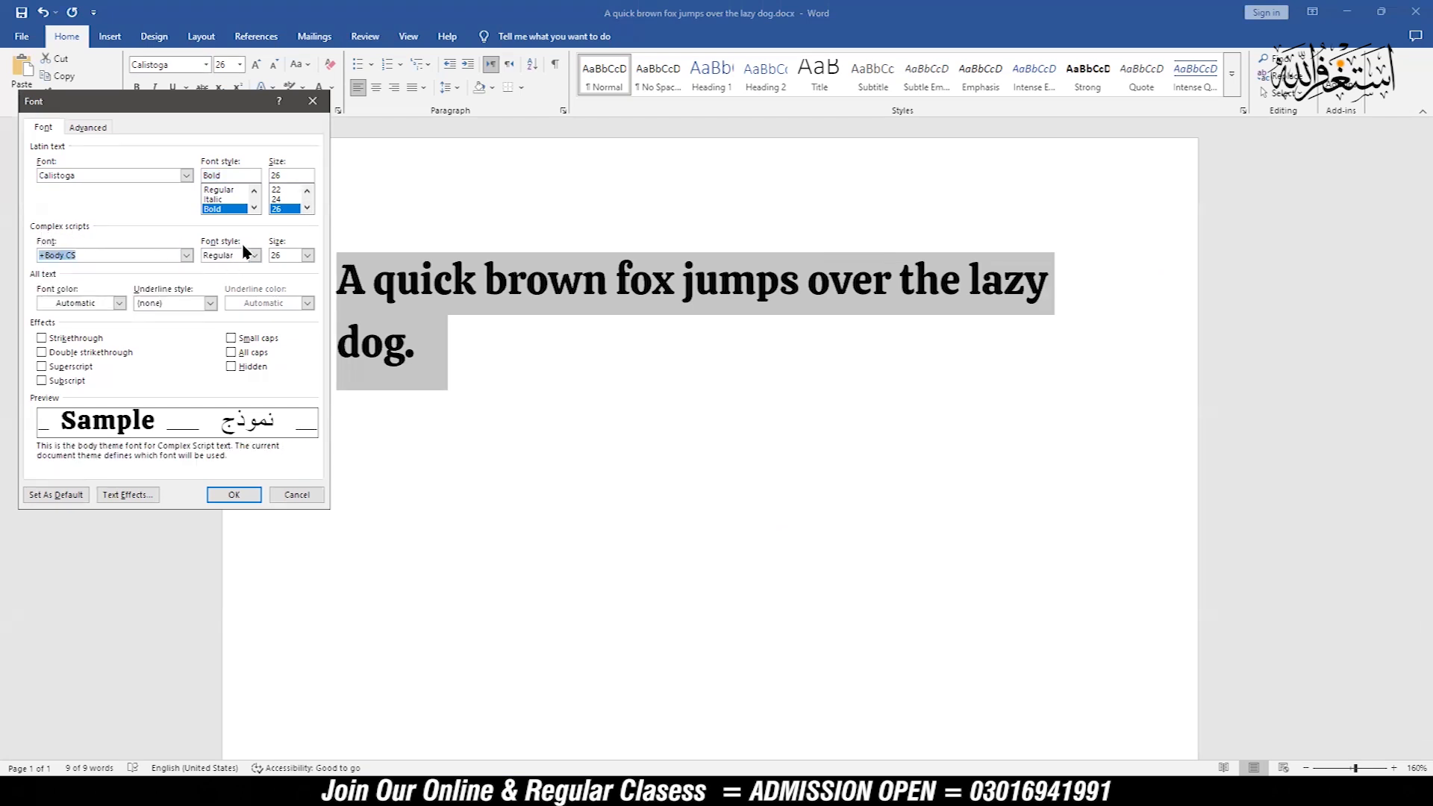
pyautogui.click(254, 256)
pyautogui.click(254, 257)
pyautogui.click(308, 256)
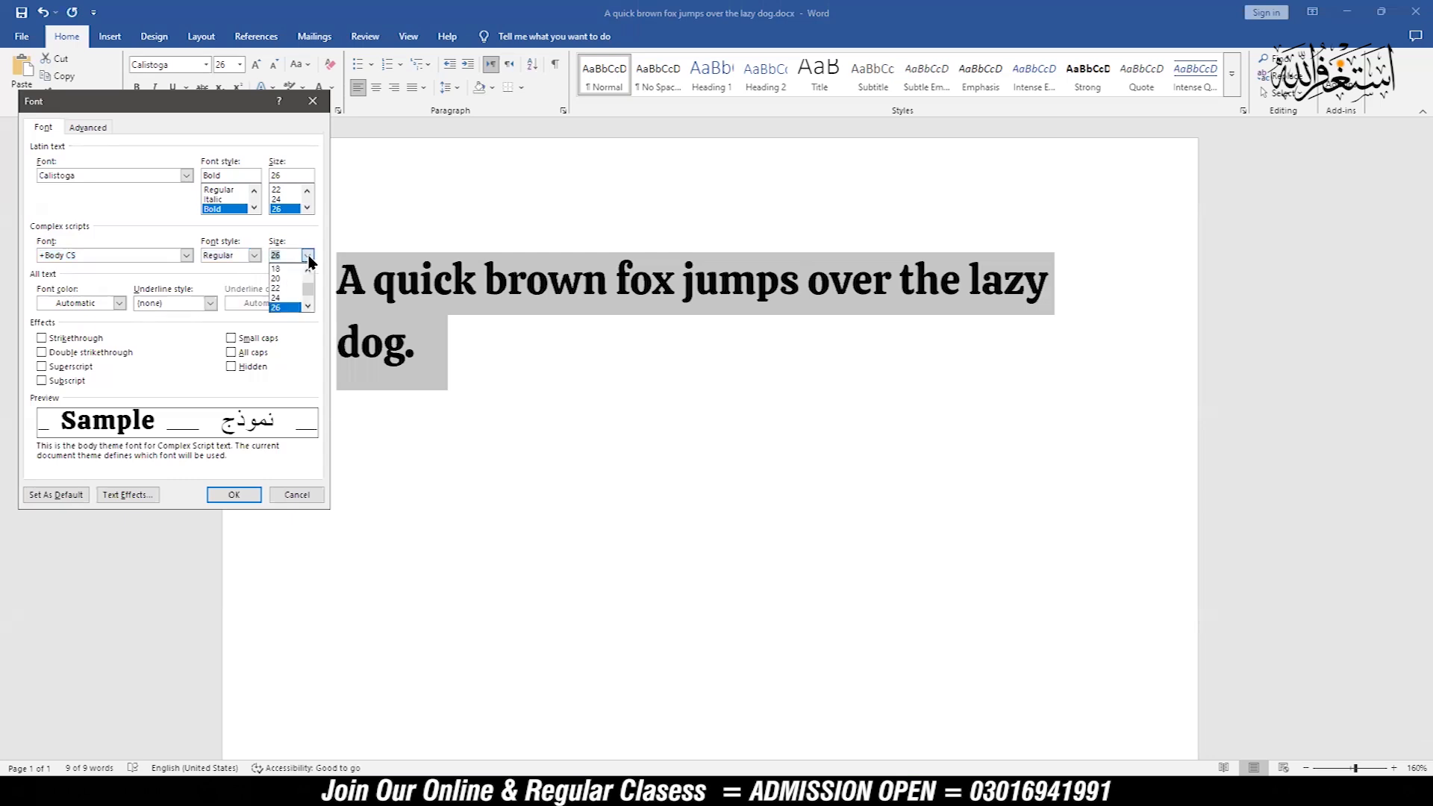
pyautogui.click(308, 257)
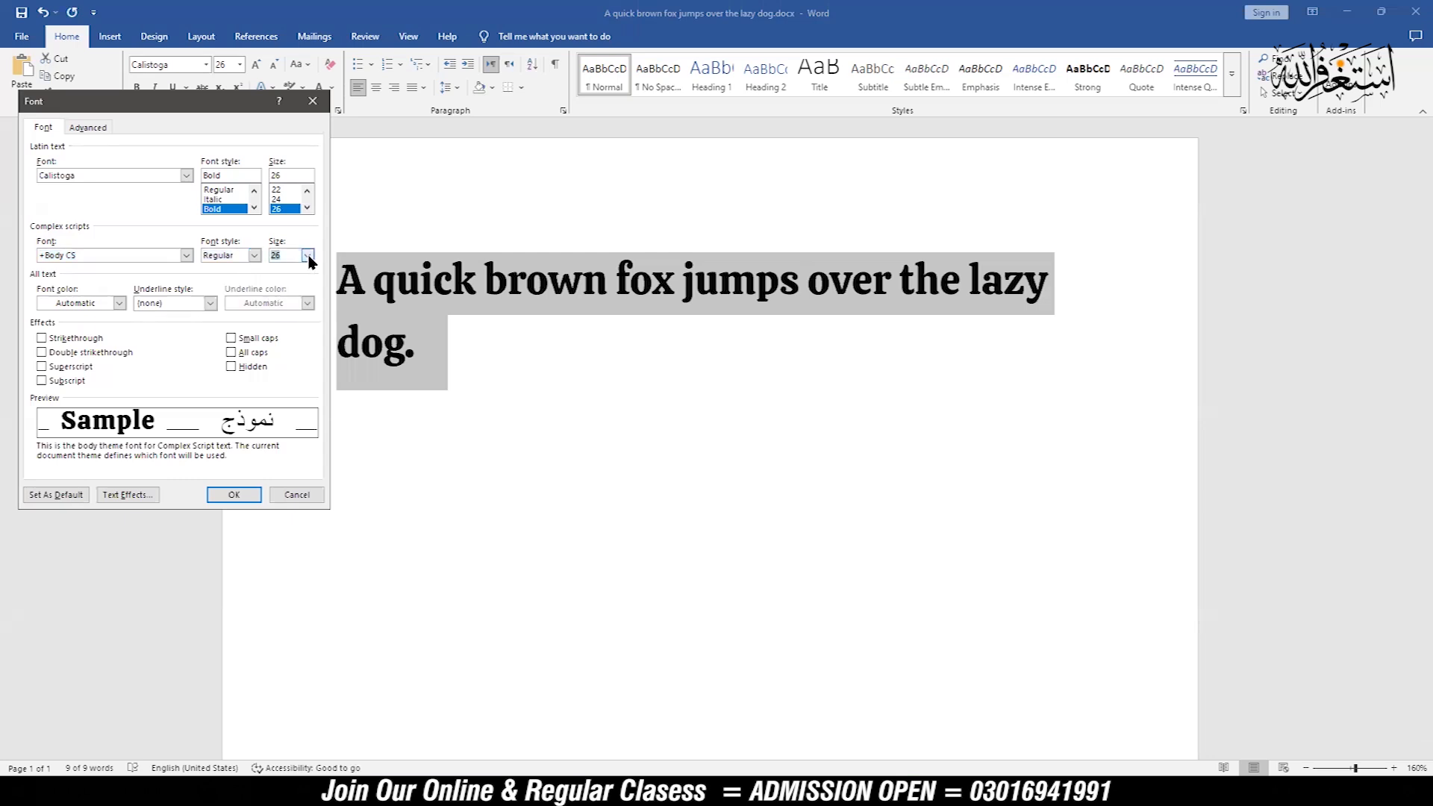
pyautogui.click(120, 304)
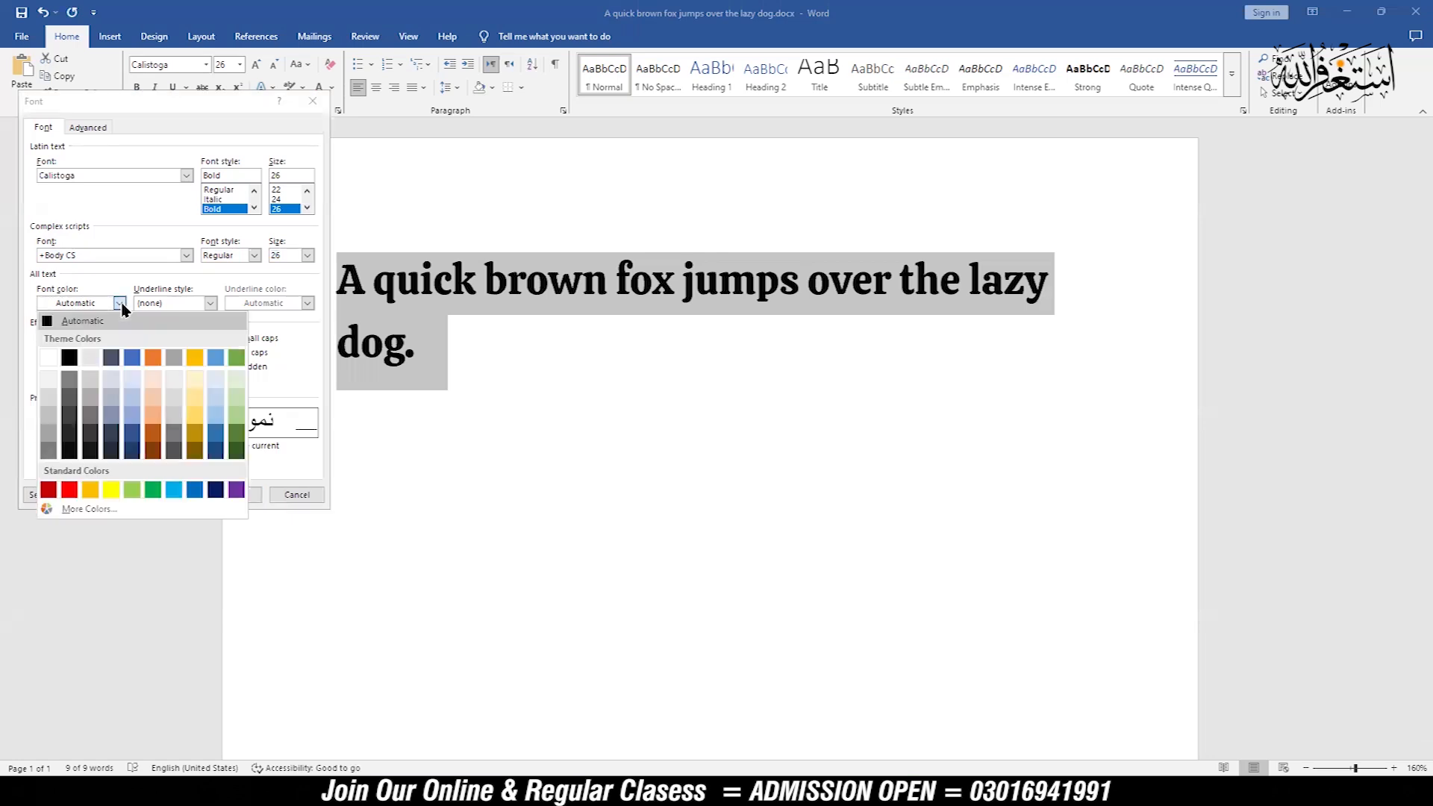
pyautogui.click(120, 303)
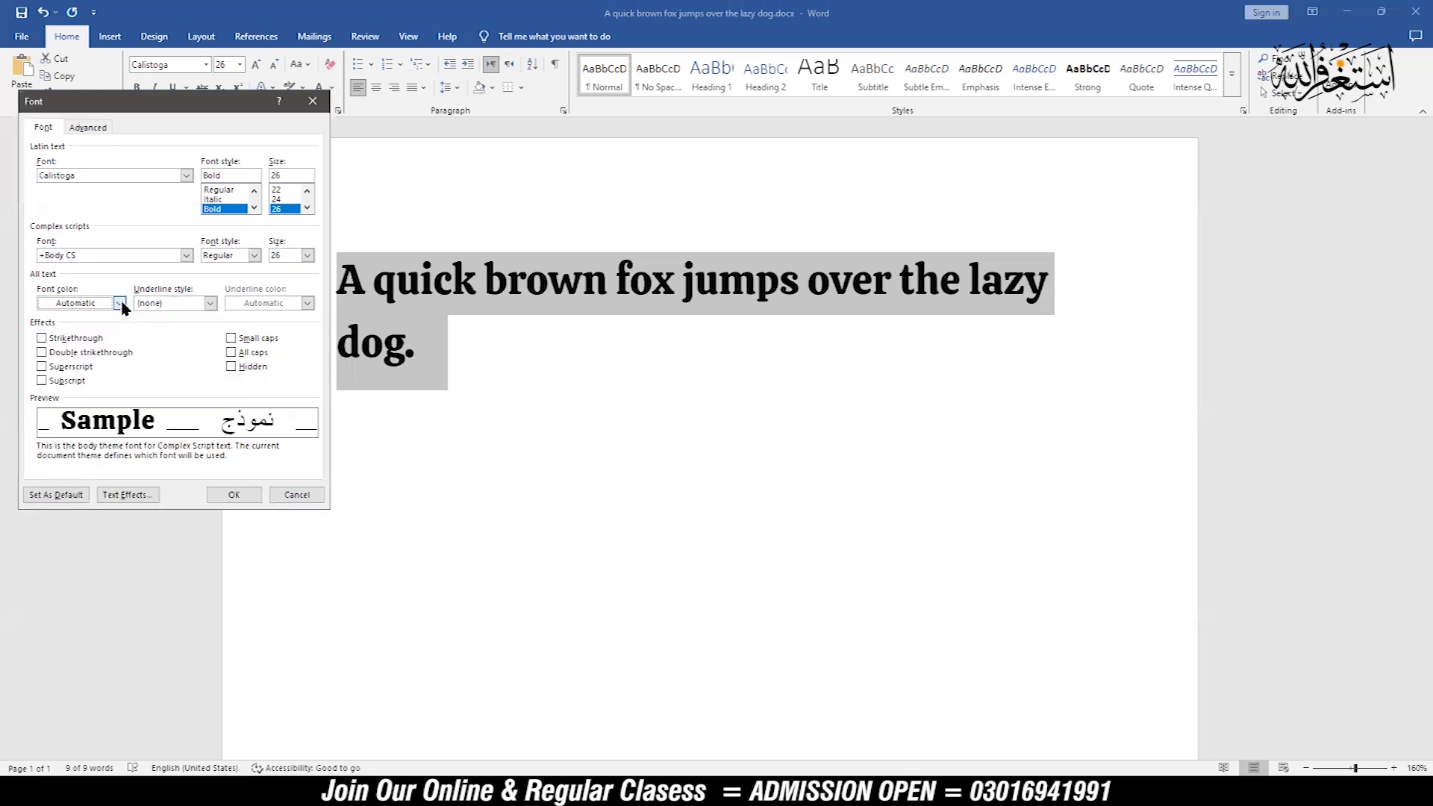
pyautogui.click(211, 303)
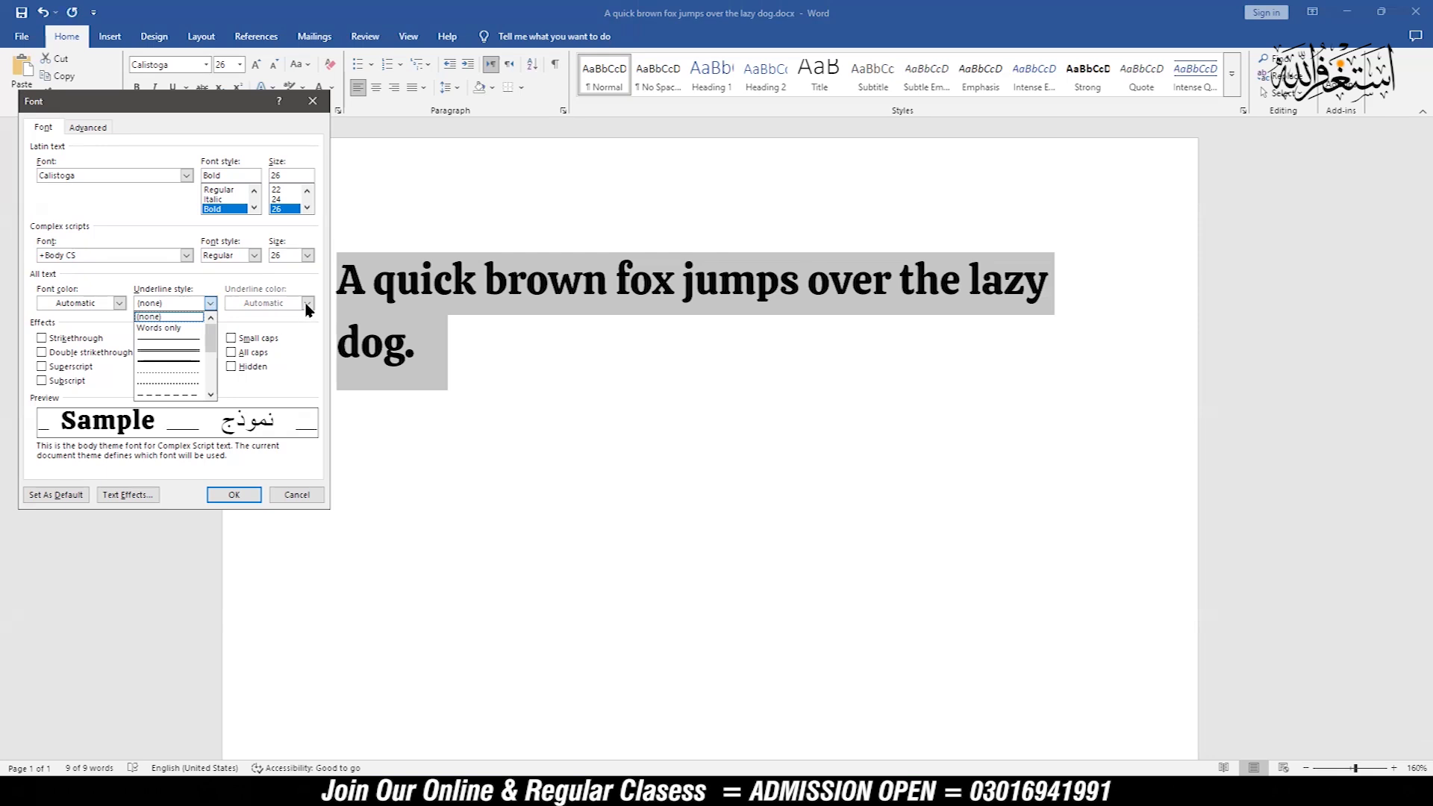
pyautogui.click(293, 340)
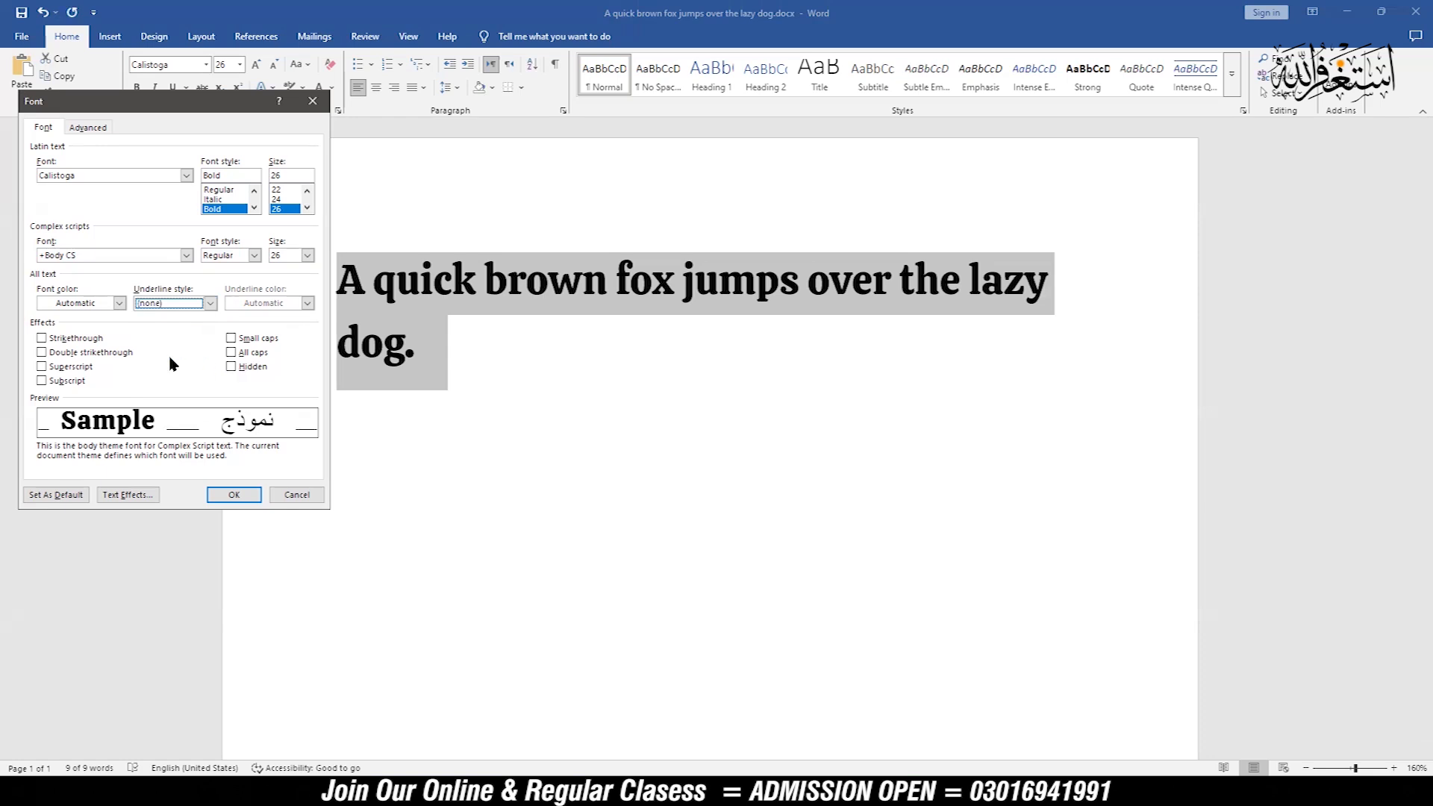
# Step: Try the double strikethrough, superscript, subscript and strikethrough effects one at a time, turning each off again
pyautogui.click(71, 354)
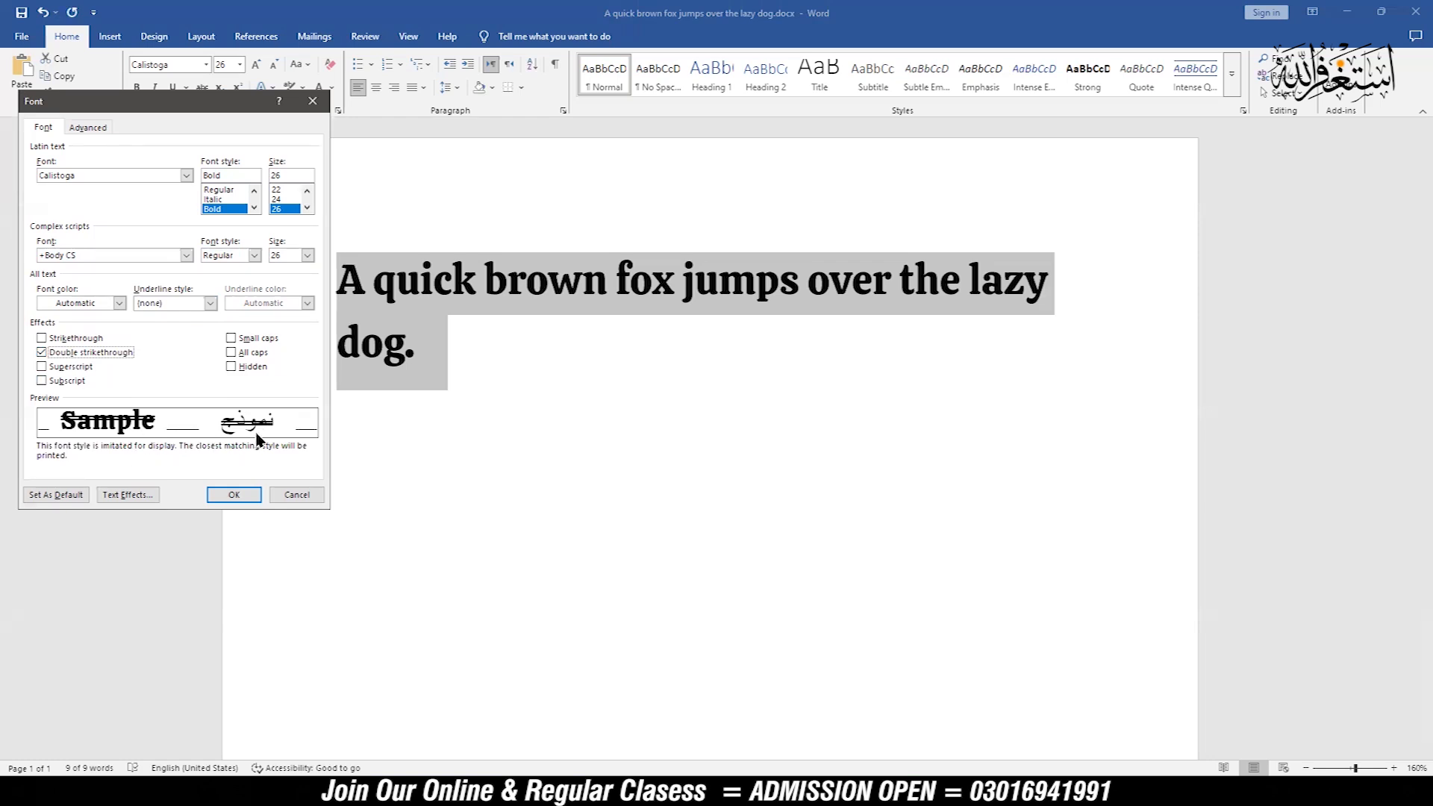
pyautogui.click(42, 352)
pyautogui.click(42, 366)
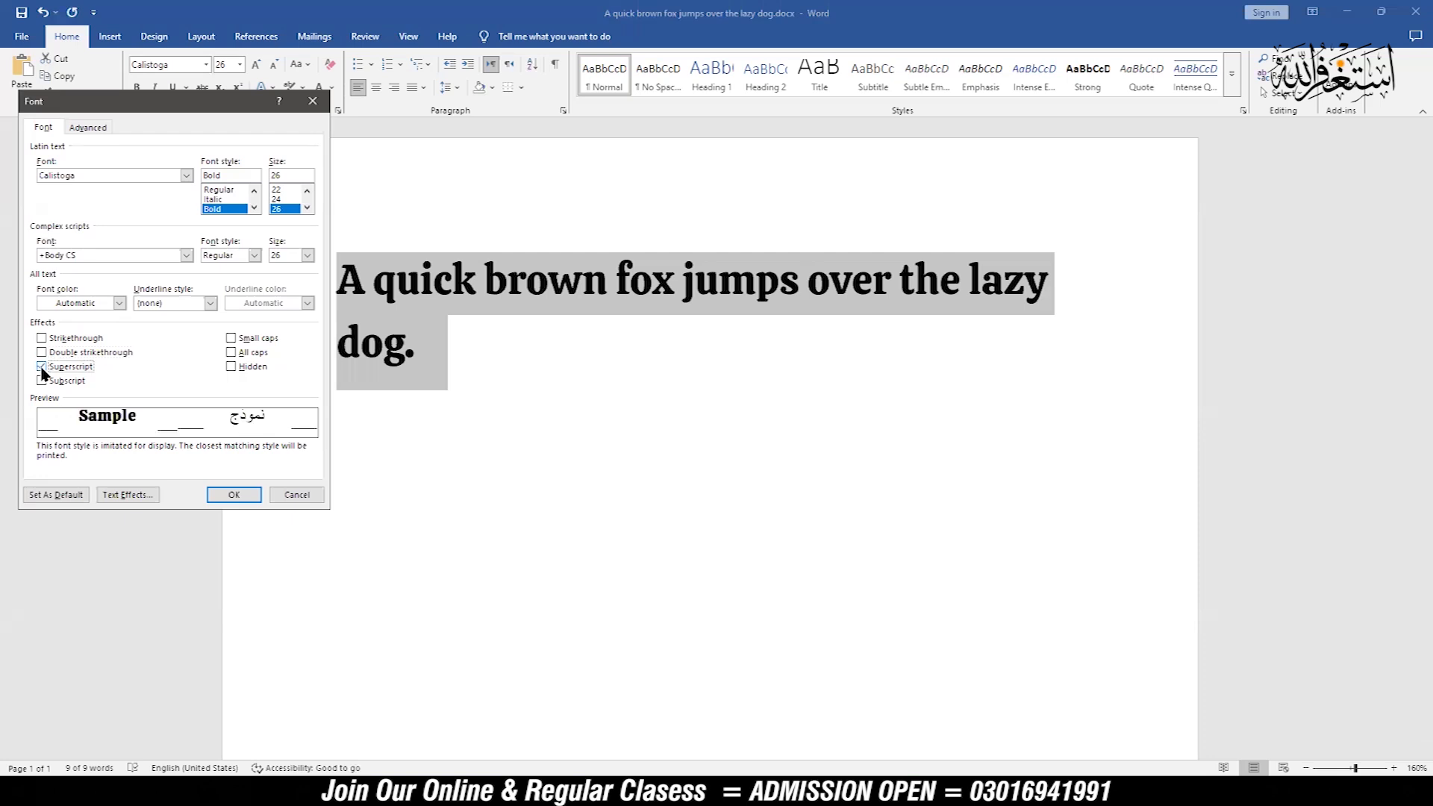
pyautogui.click(42, 367)
pyautogui.click(42, 381)
pyautogui.click(42, 381)
pyautogui.click(41, 338)
pyautogui.click(42, 339)
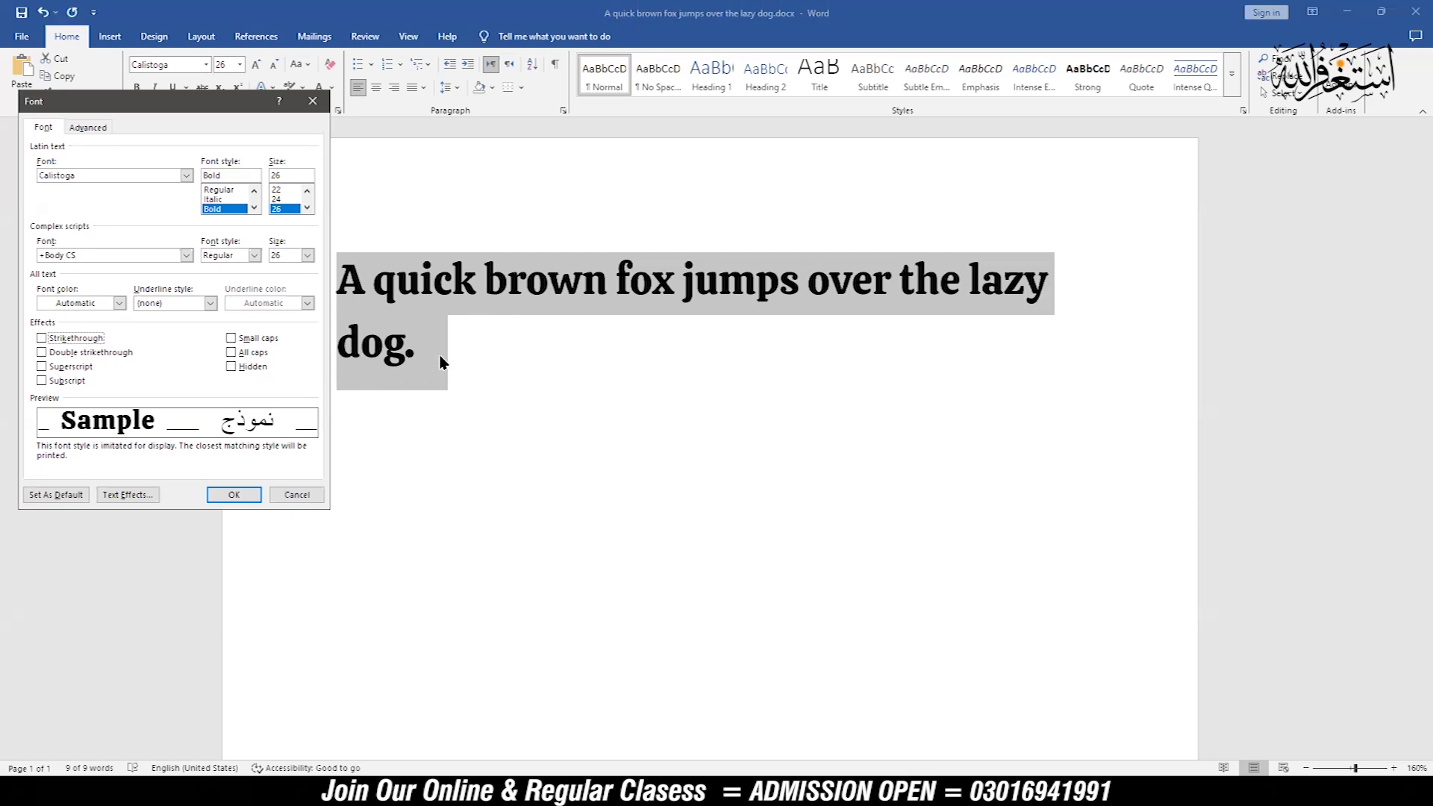
# Step: Review the advanced character spacing and OpenType settings, moving the dialog clear of the ribbon, and close it without applying changes
pyautogui.click(82, 128)
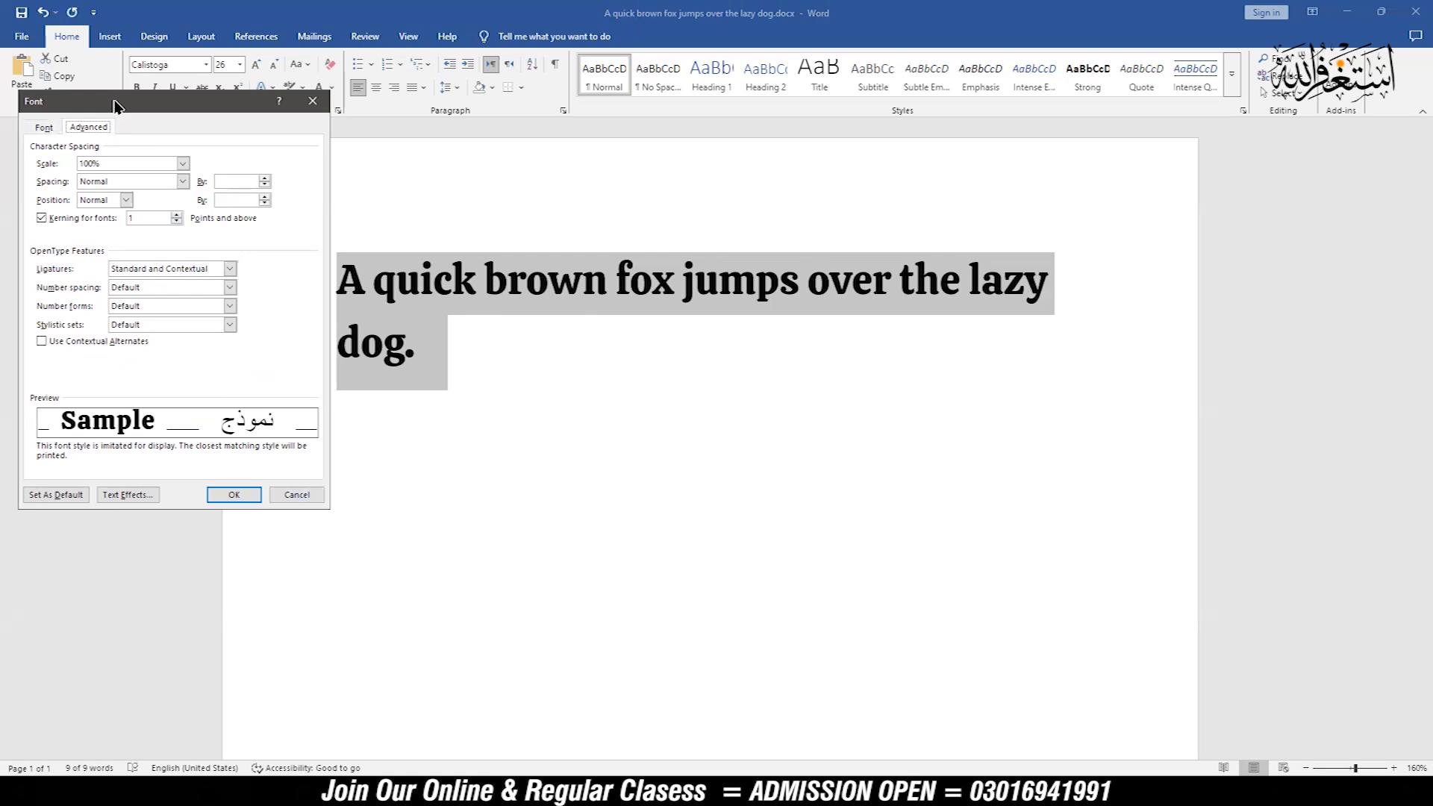
pyautogui.moveTo(116, 106); pyautogui.dragTo(110, 155)
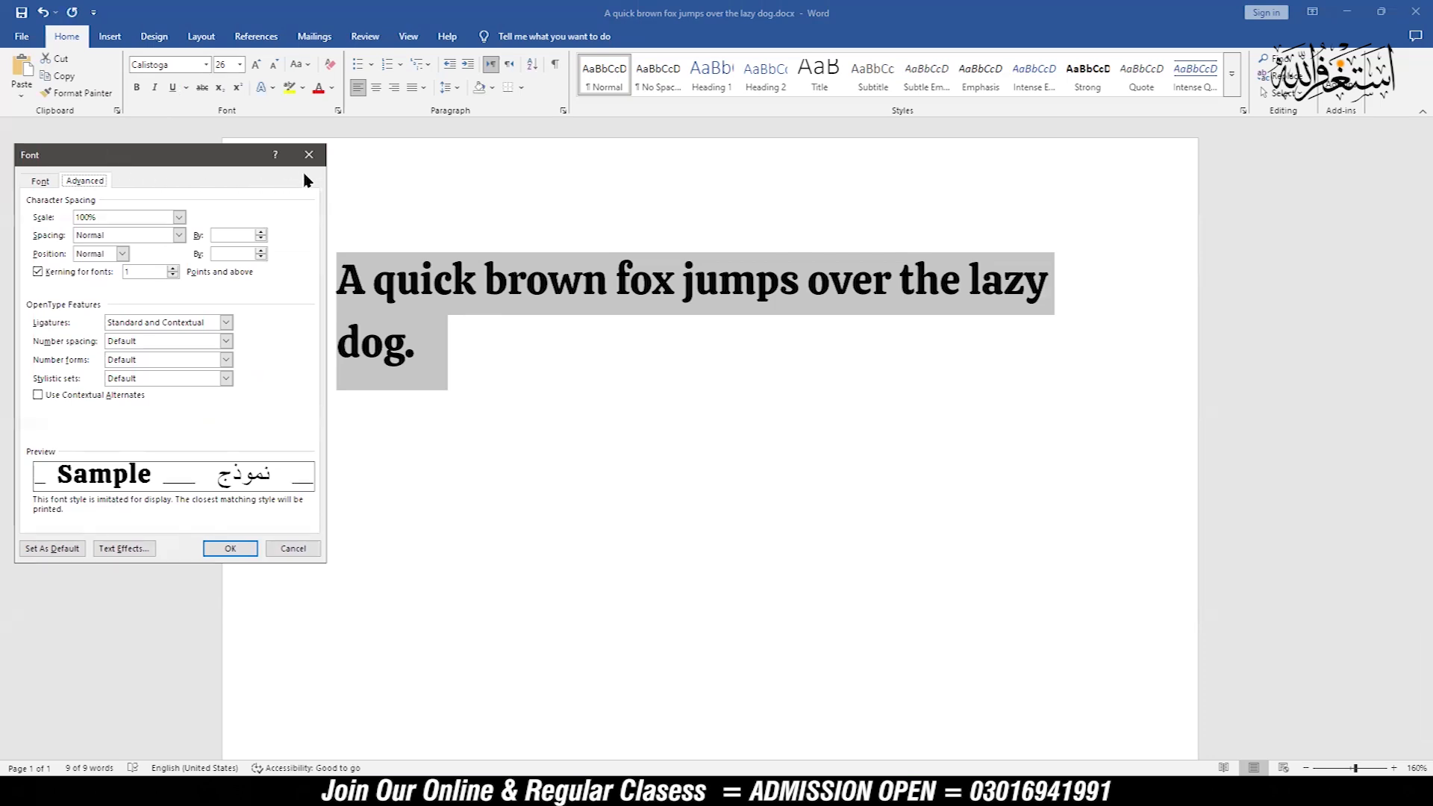
pyautogui.click(41, 184)
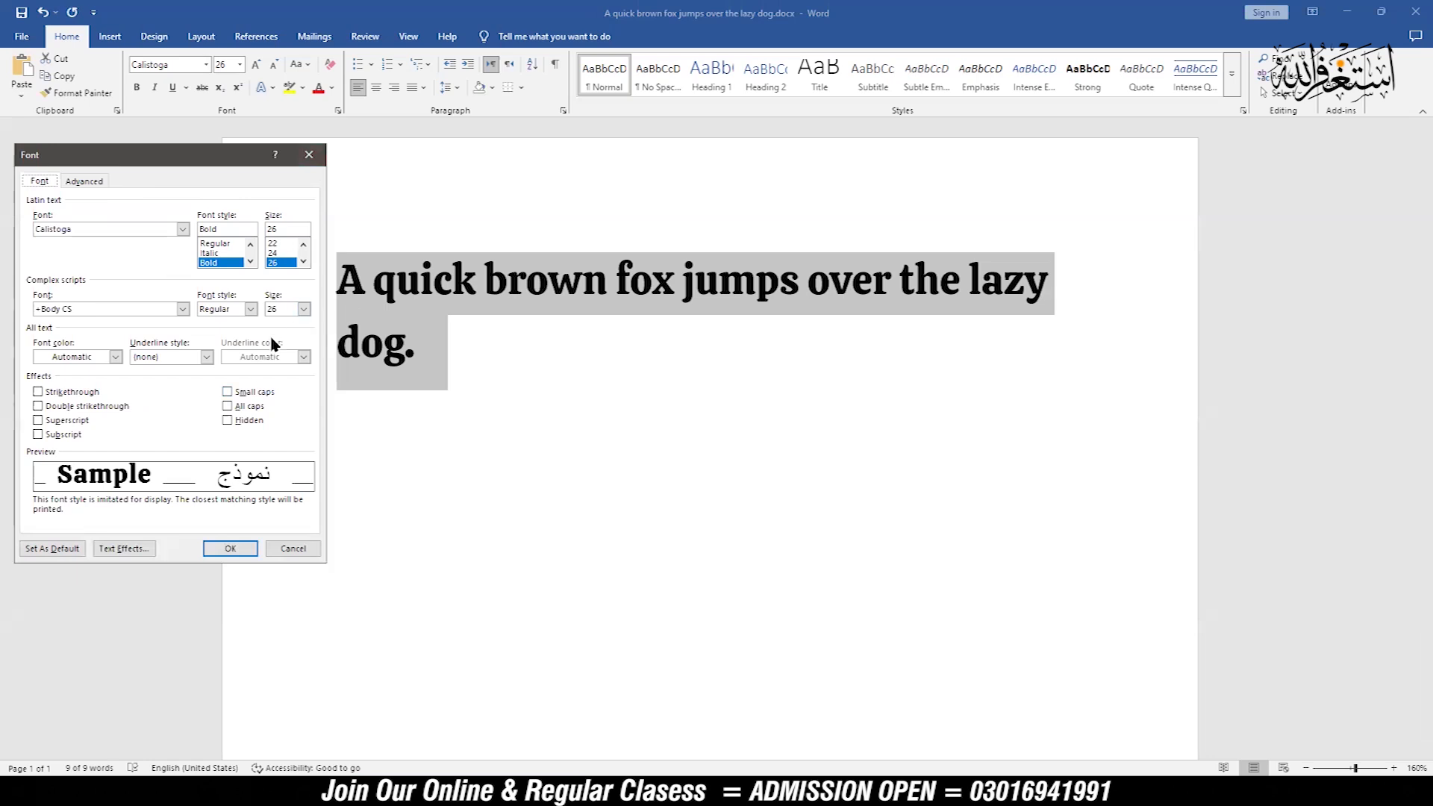
pyautogui.click(308, 155)
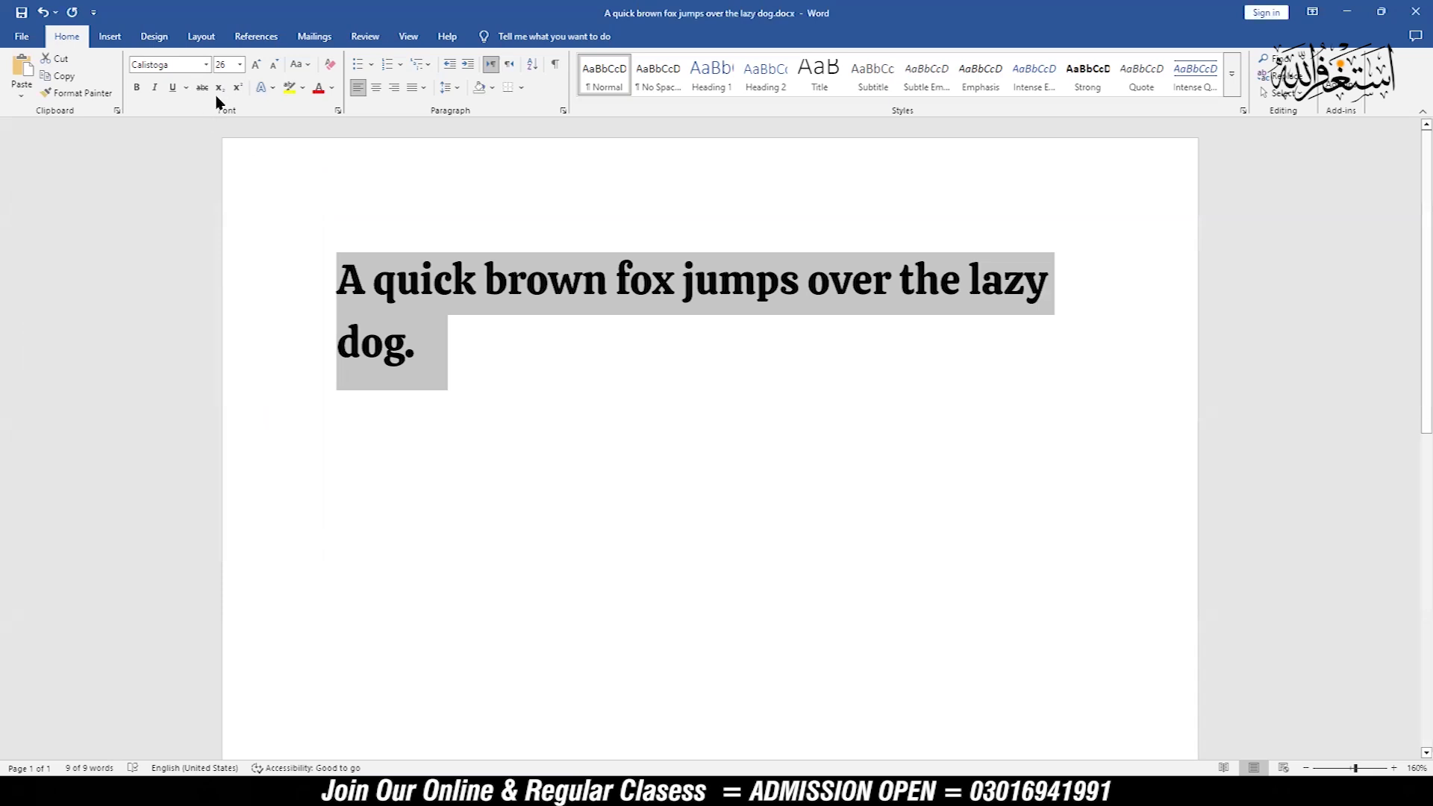
# Step: Try the selected sentence in the a Black Lives font at size 20, and switch its font back to Calistoga
pyautogui.click(206, 65)
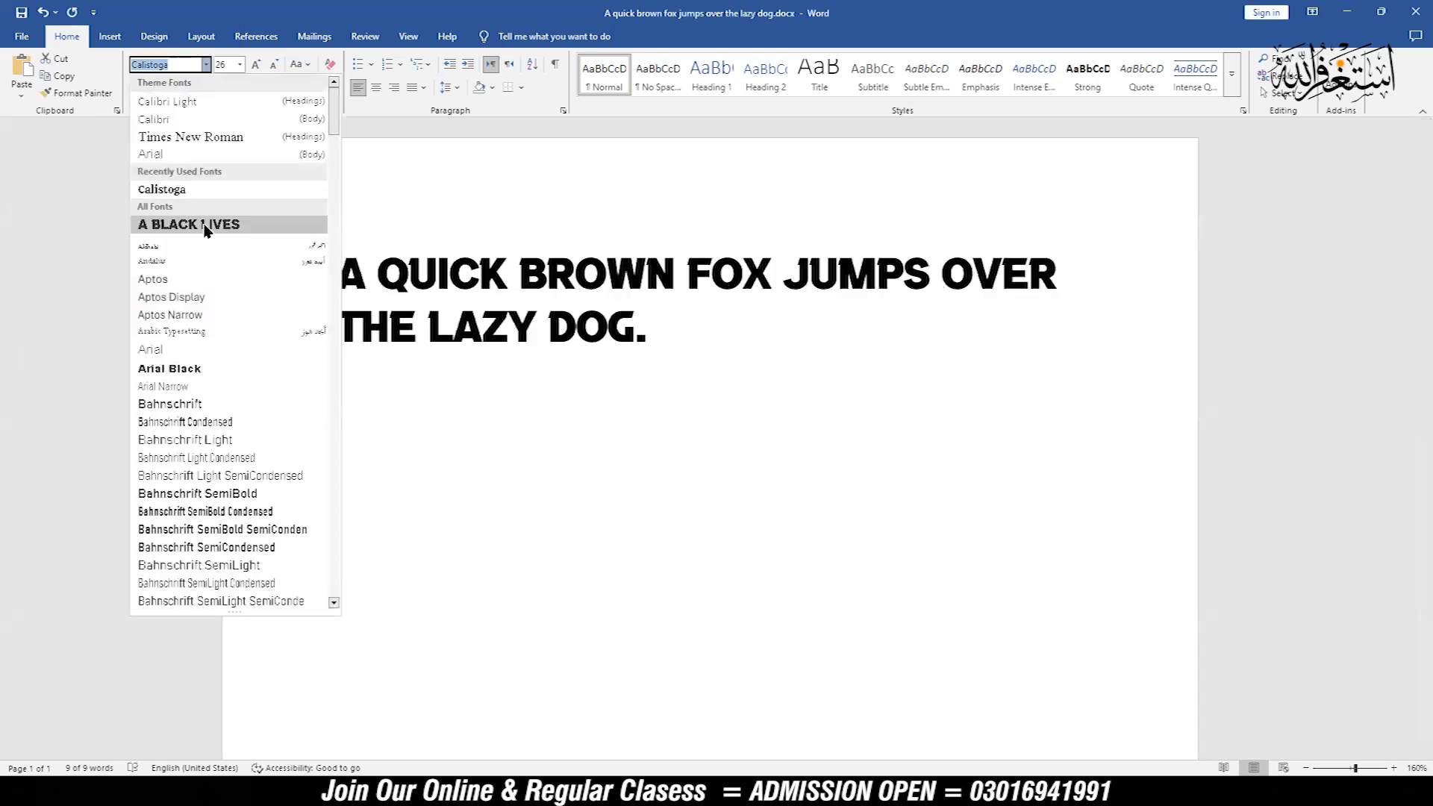
pyautogui.click(197, 224)
pyautogui.click(239, 65)
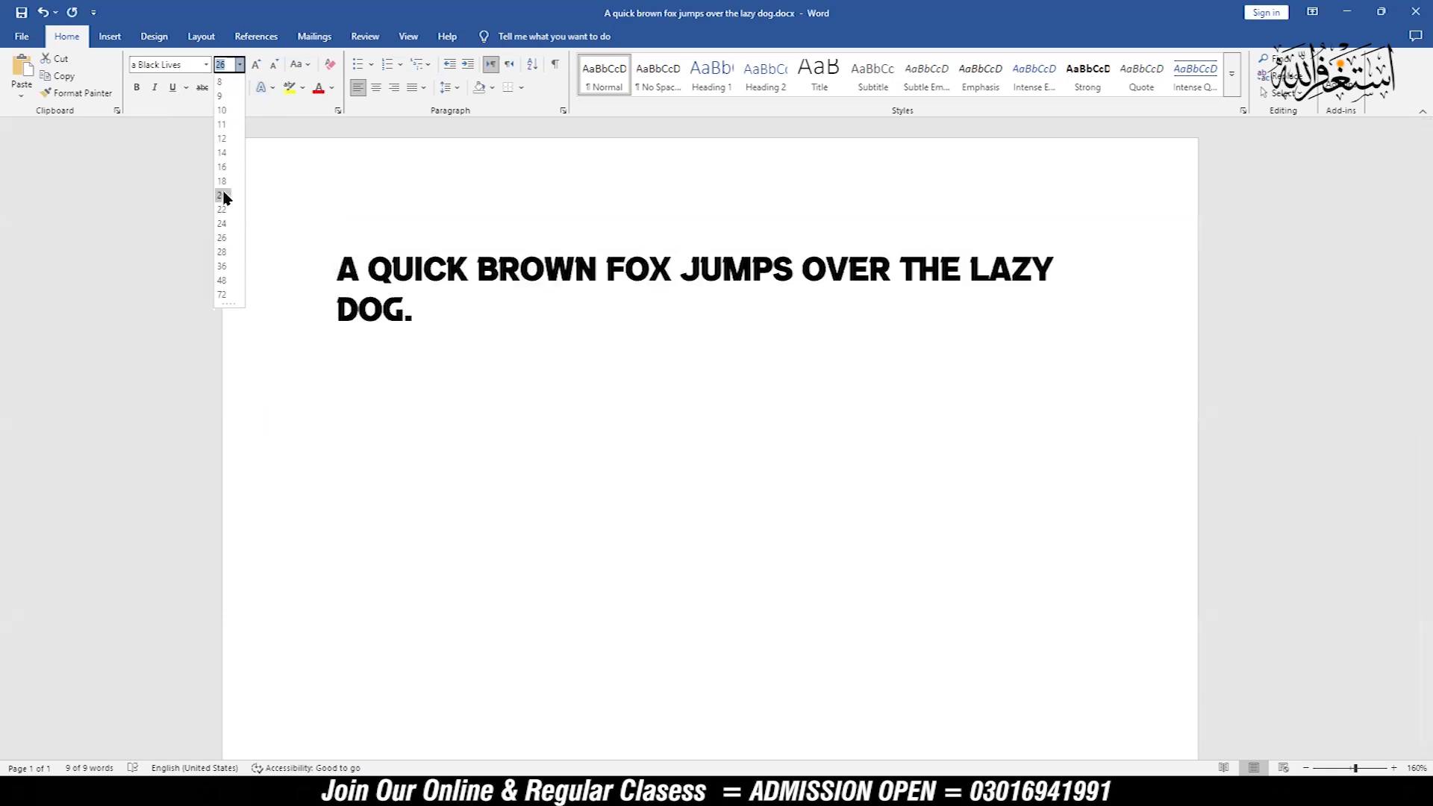
pyautogui.click(221, 195)
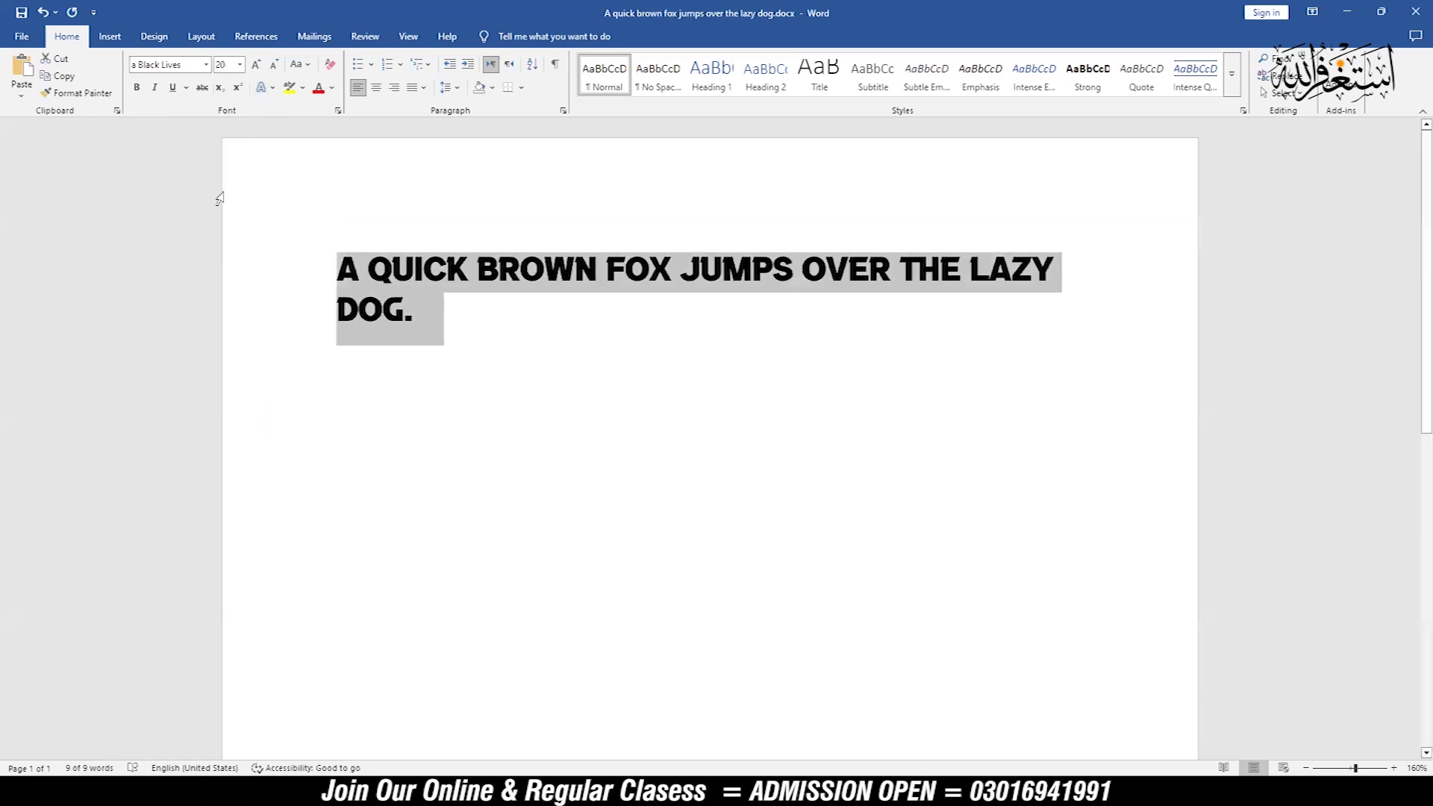
pyautogui.click(207, 65)
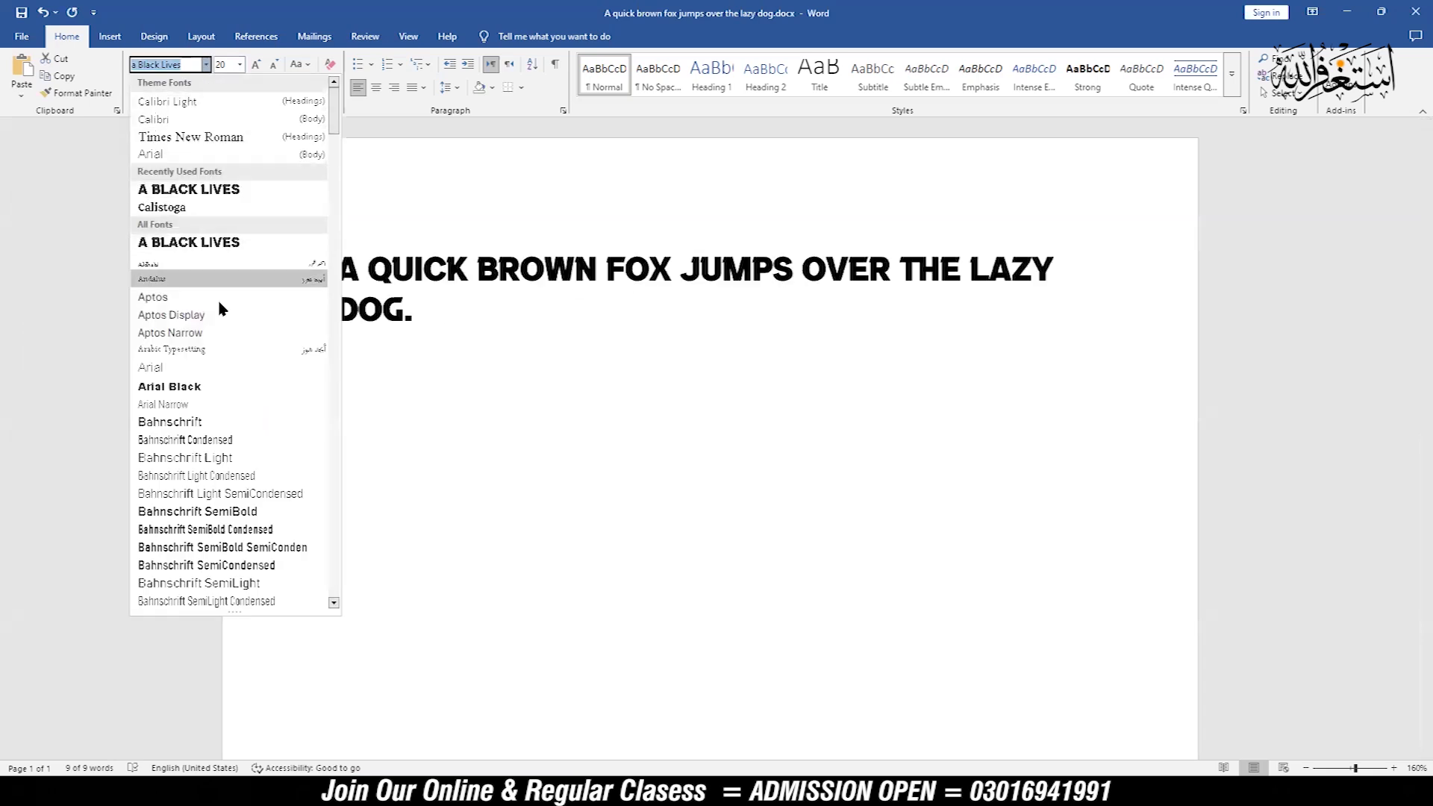
pyautogui.click(182, 207)
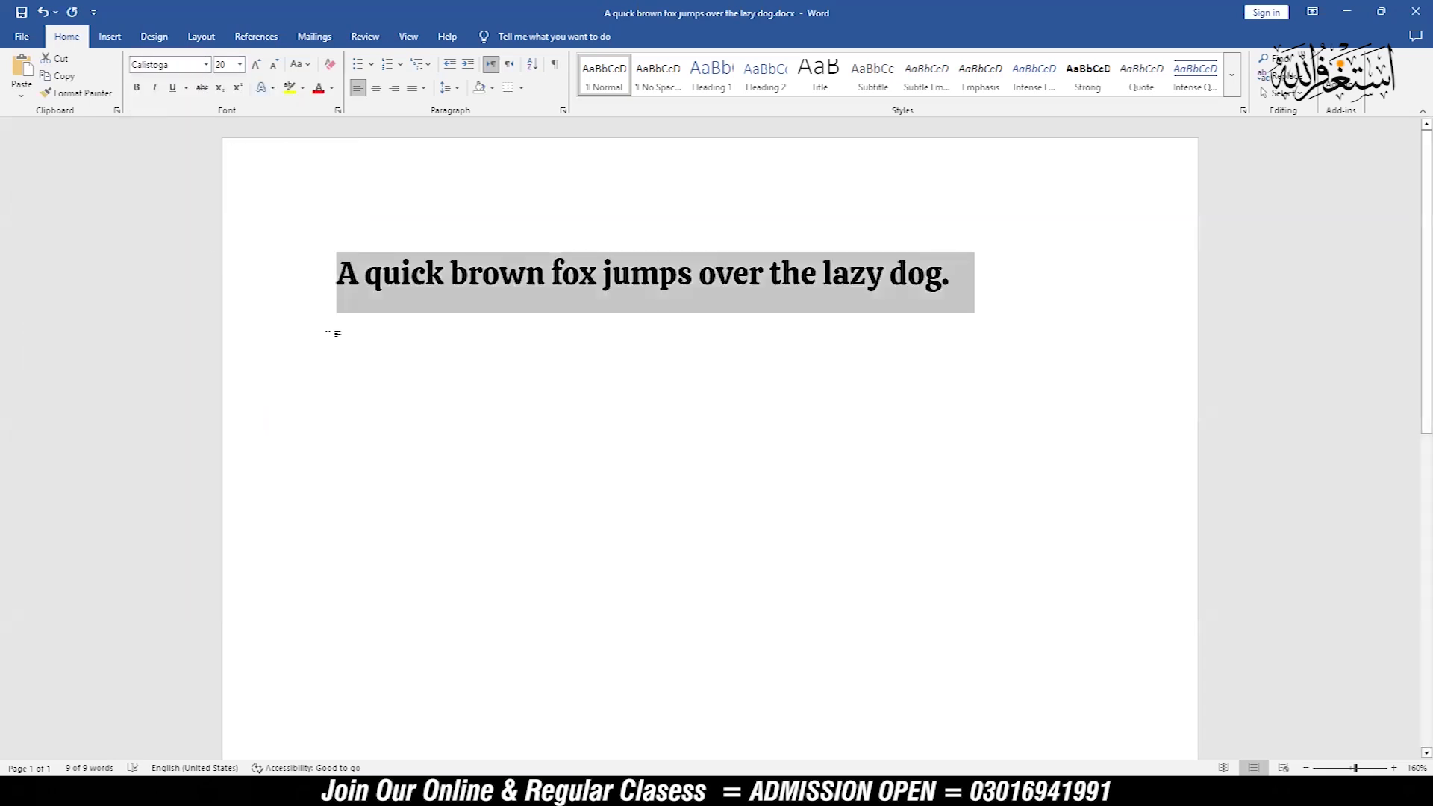
# Step: Format the whole sentence in Times New Roman at size 26 and keep it selected
pyautogui.click(206, 66)
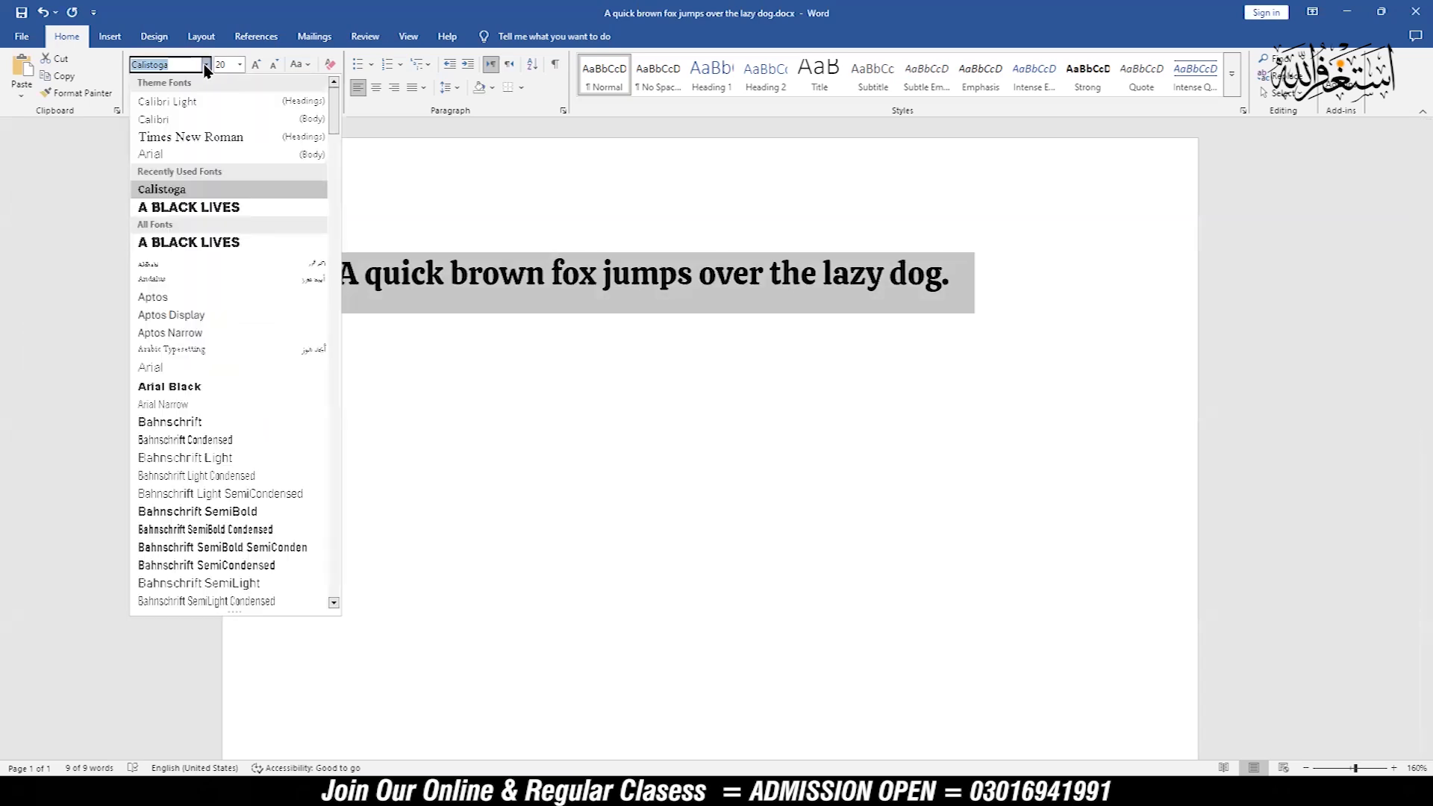
pyautogui.click(192, 137)
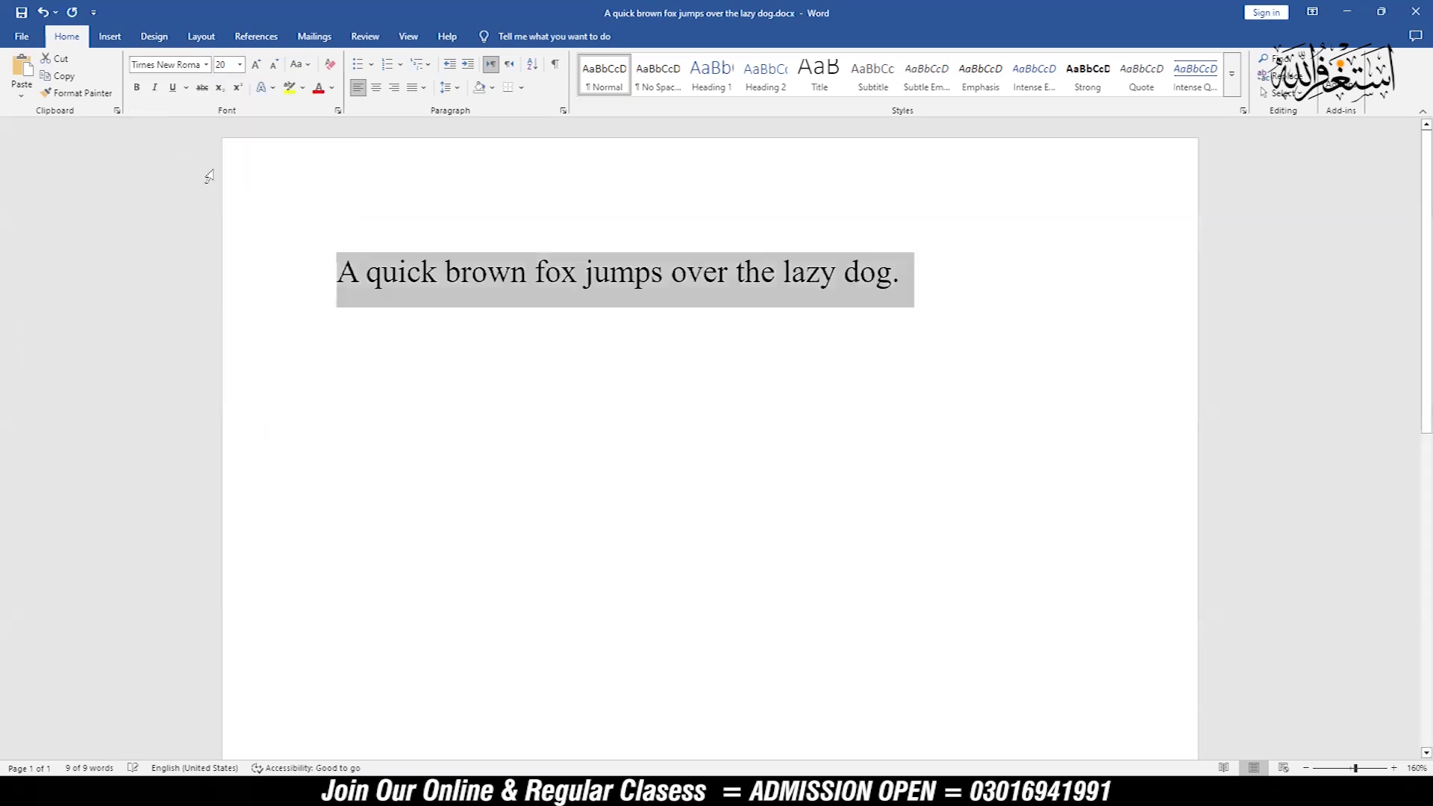
pyautogui.click(240, 66)
pyautogui.click(219, 244)
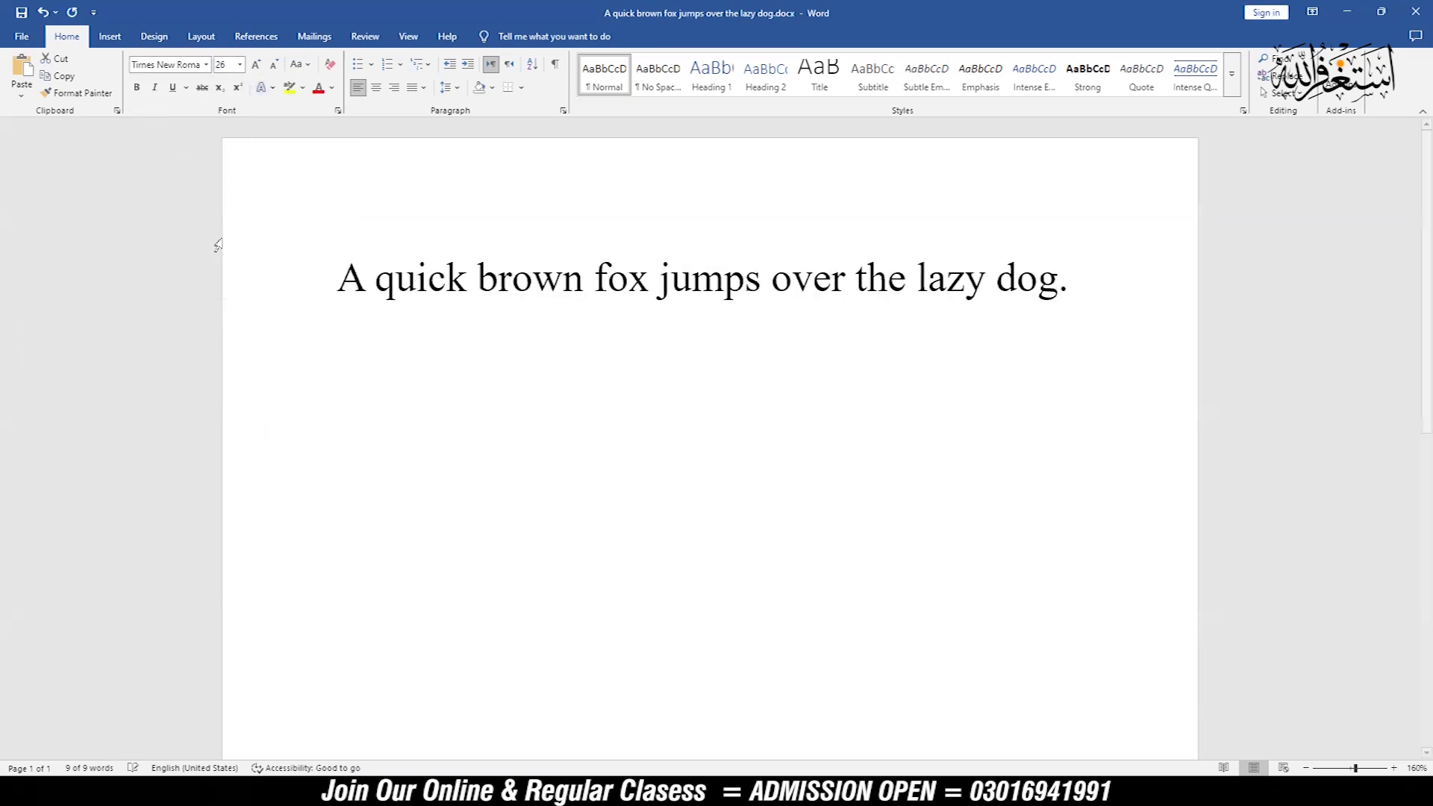
pyautogui.click(219, 244)
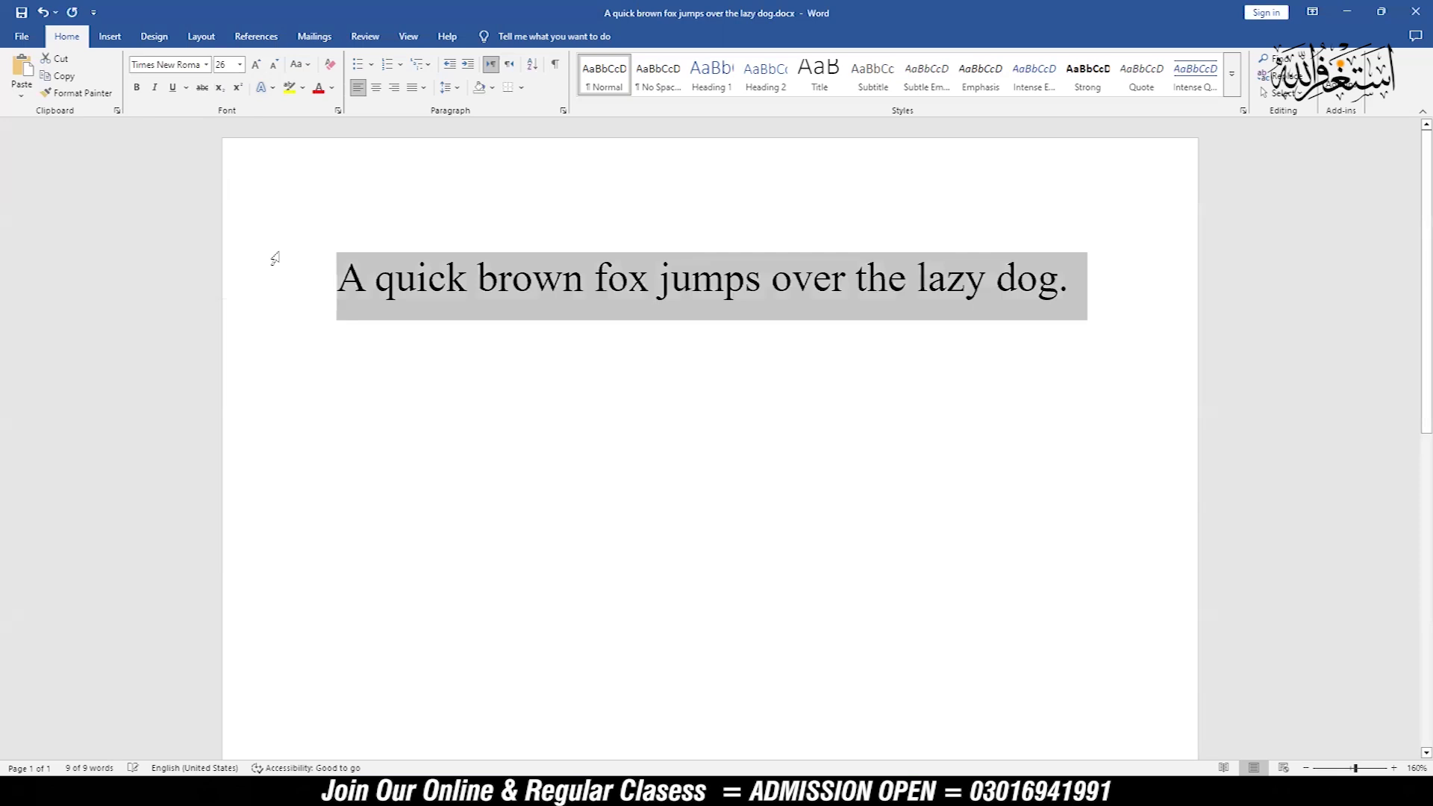
# Step: Try bold and italic formatting on the sentence, removing each one again
pyautogui.click(137, 89)
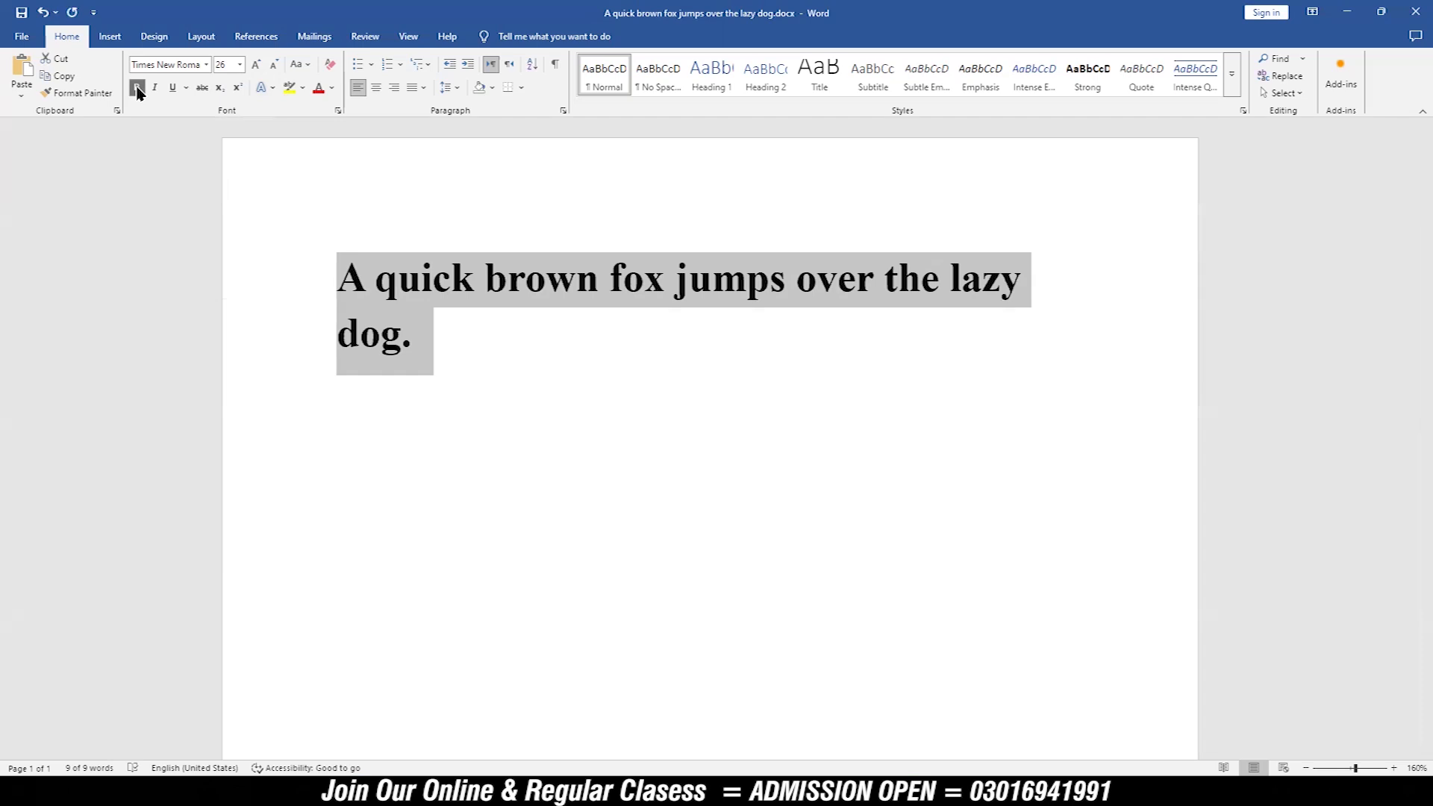
pyautogui.click(137, 89)
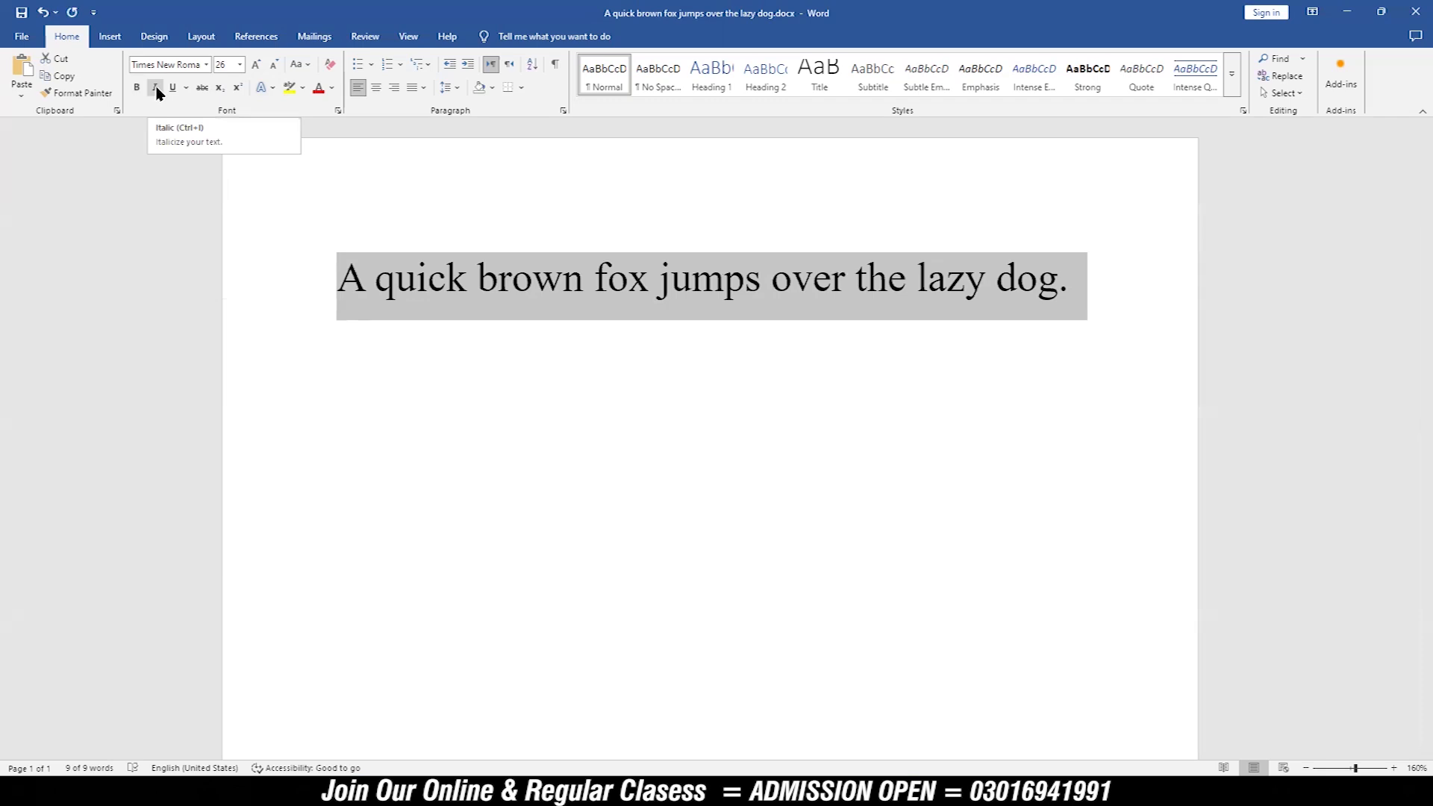
pyautogui.click(156, 89)
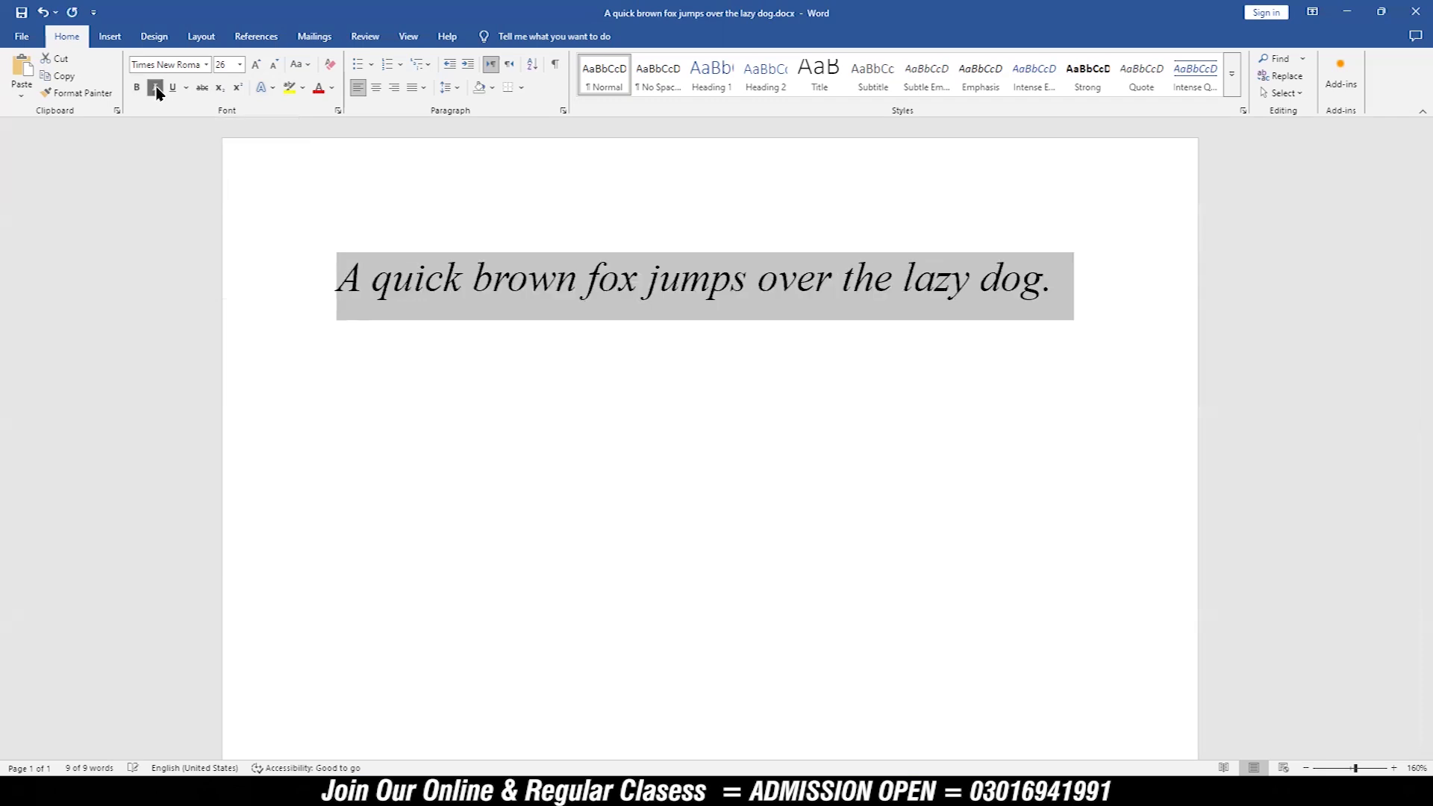
pyautogui.click(156, 89)
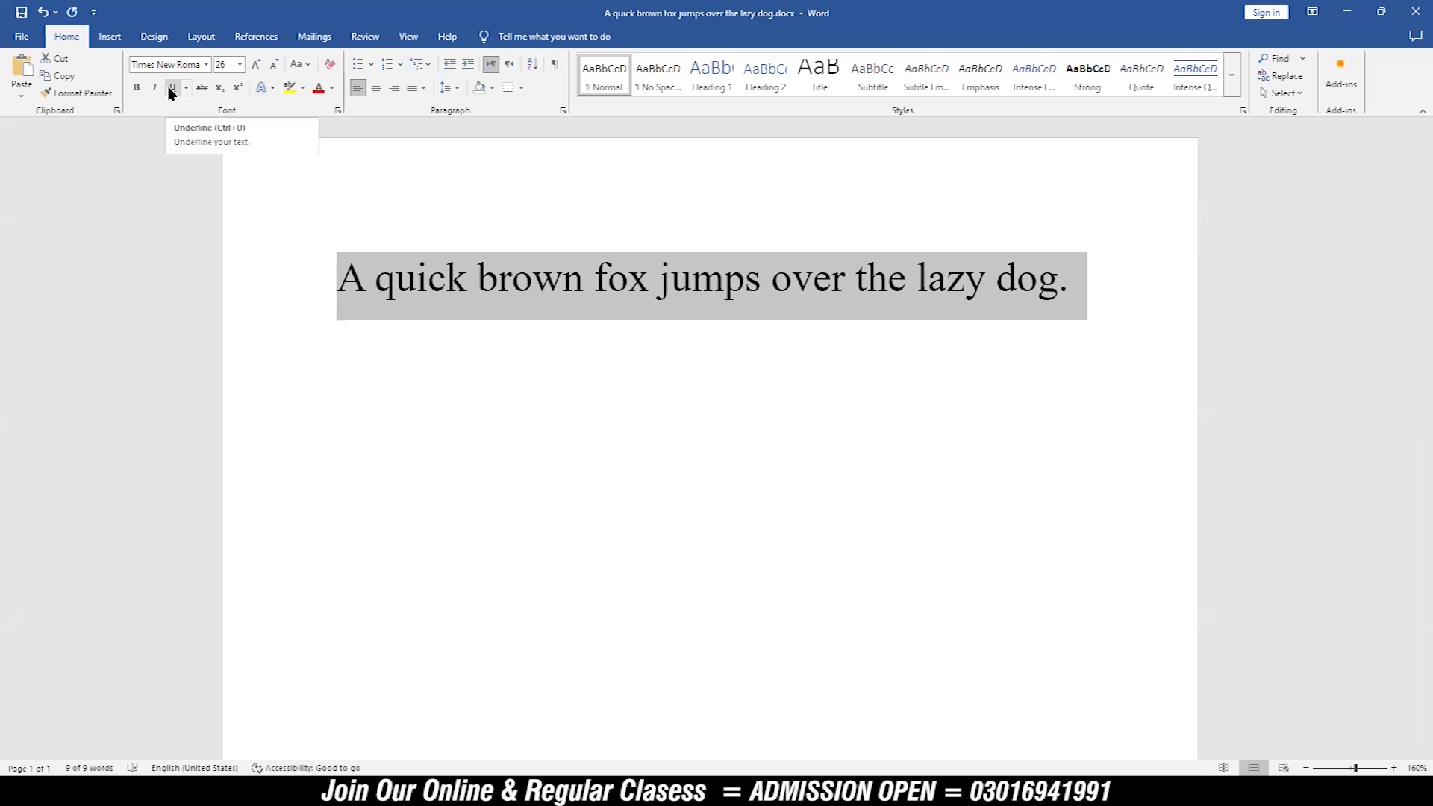
# Step: Examine the available underline styles and the underline color option, leaving the sentence without an underline
pyautogui.click(187, 90)
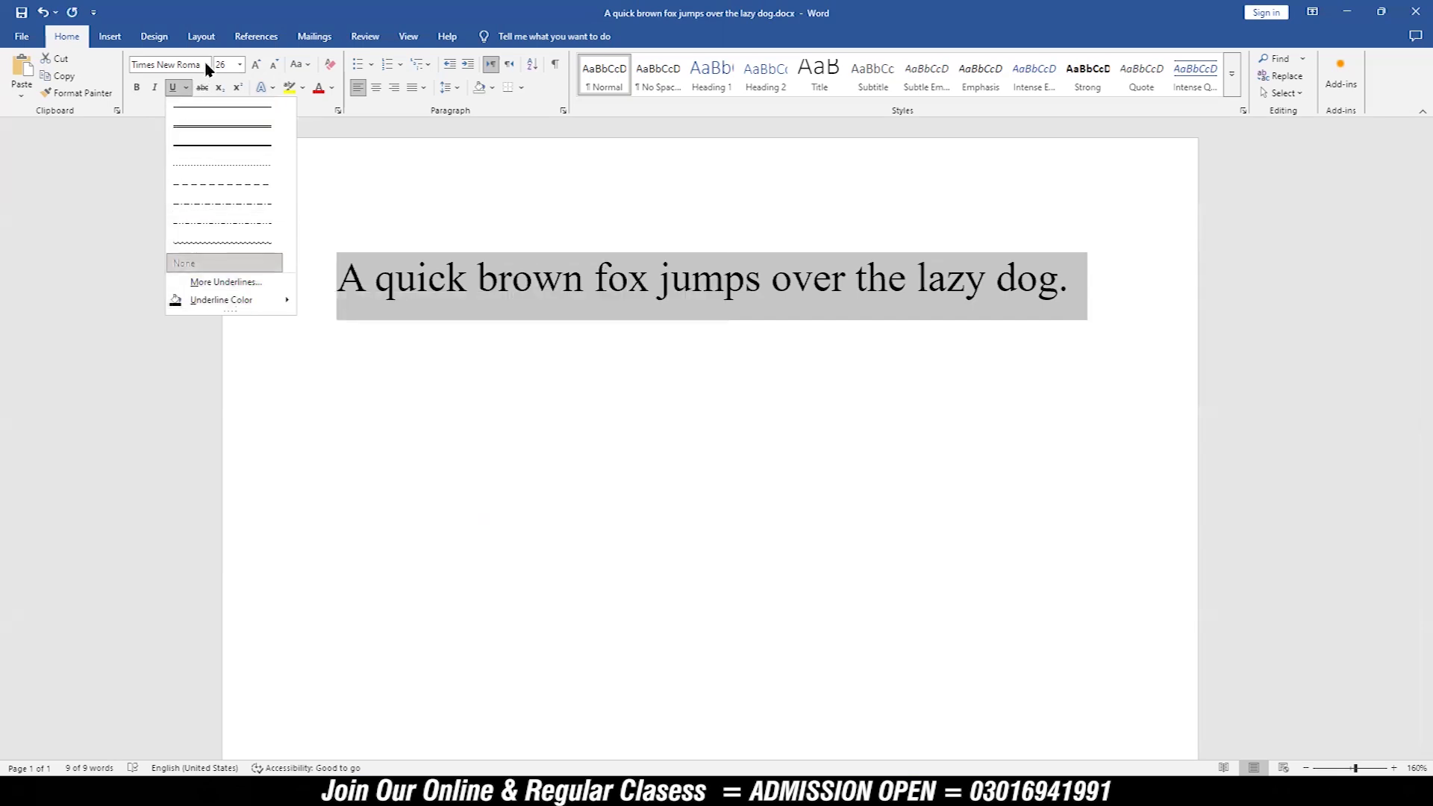
pyautogui.moveTo(254, 308)
pyautogui.click(154, 101)
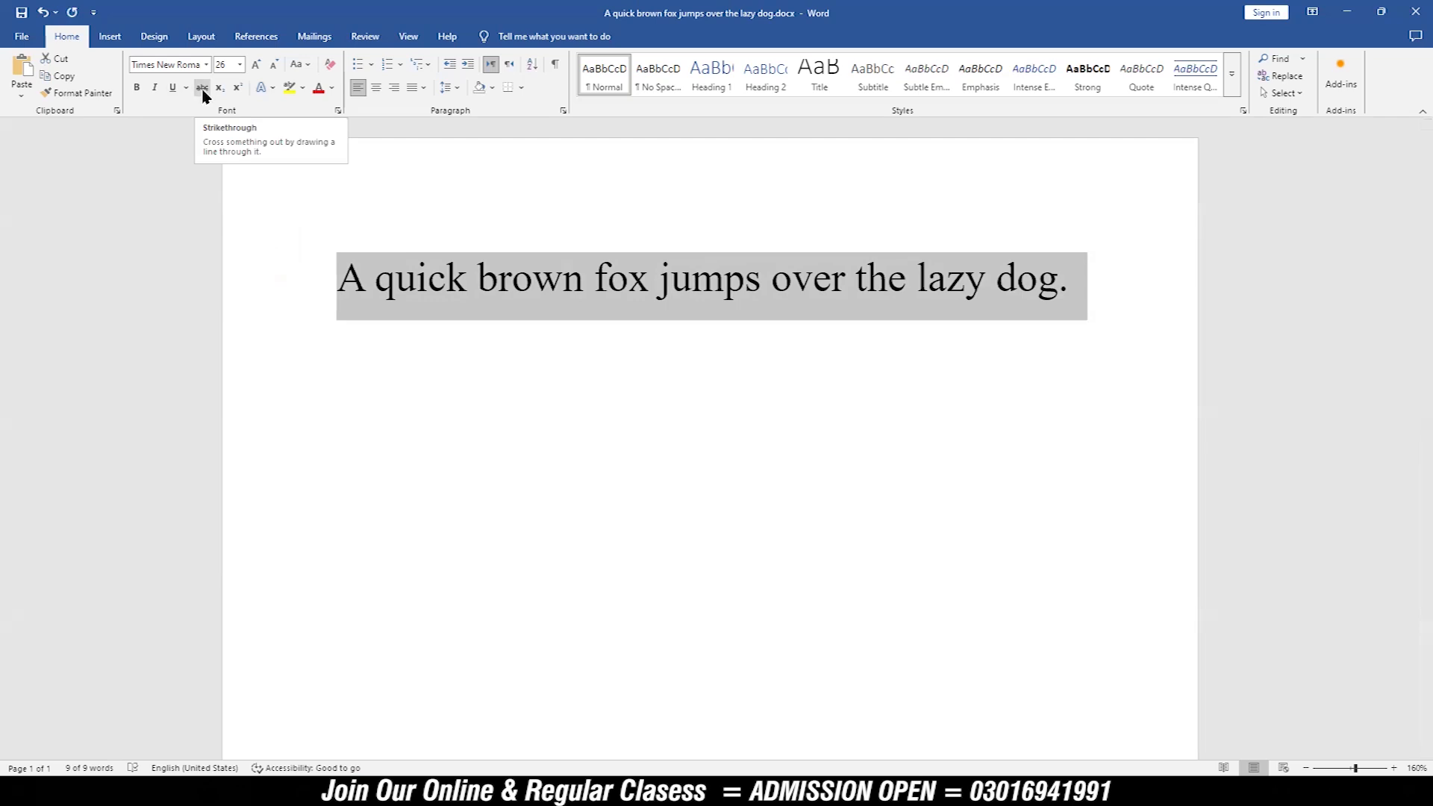
# Step: Apply strikethrough to the selected sentence
pyautogui.click(201, 89)
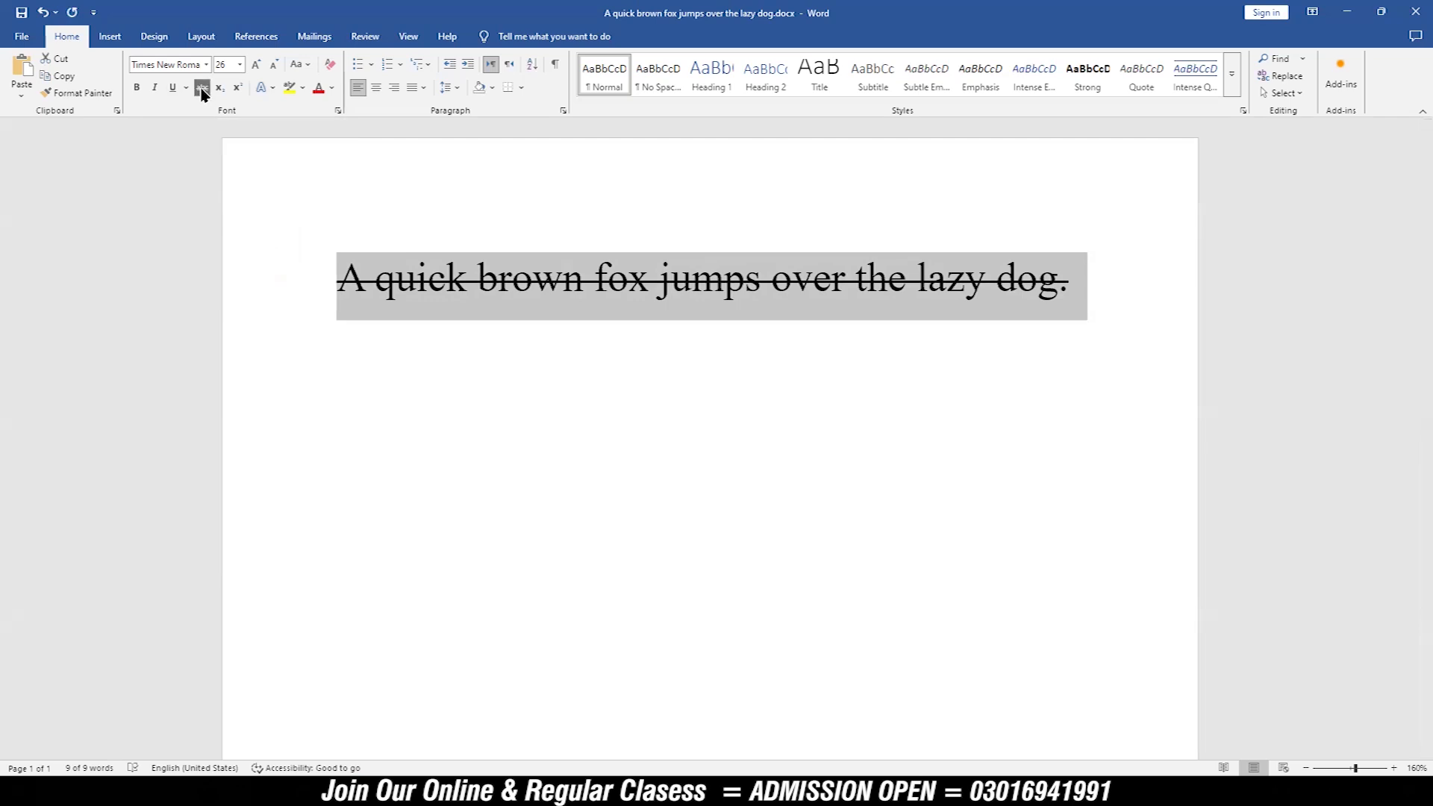
# Step: Remove the strikethrough from the selected sentence
pyautogui.click(202, 90)
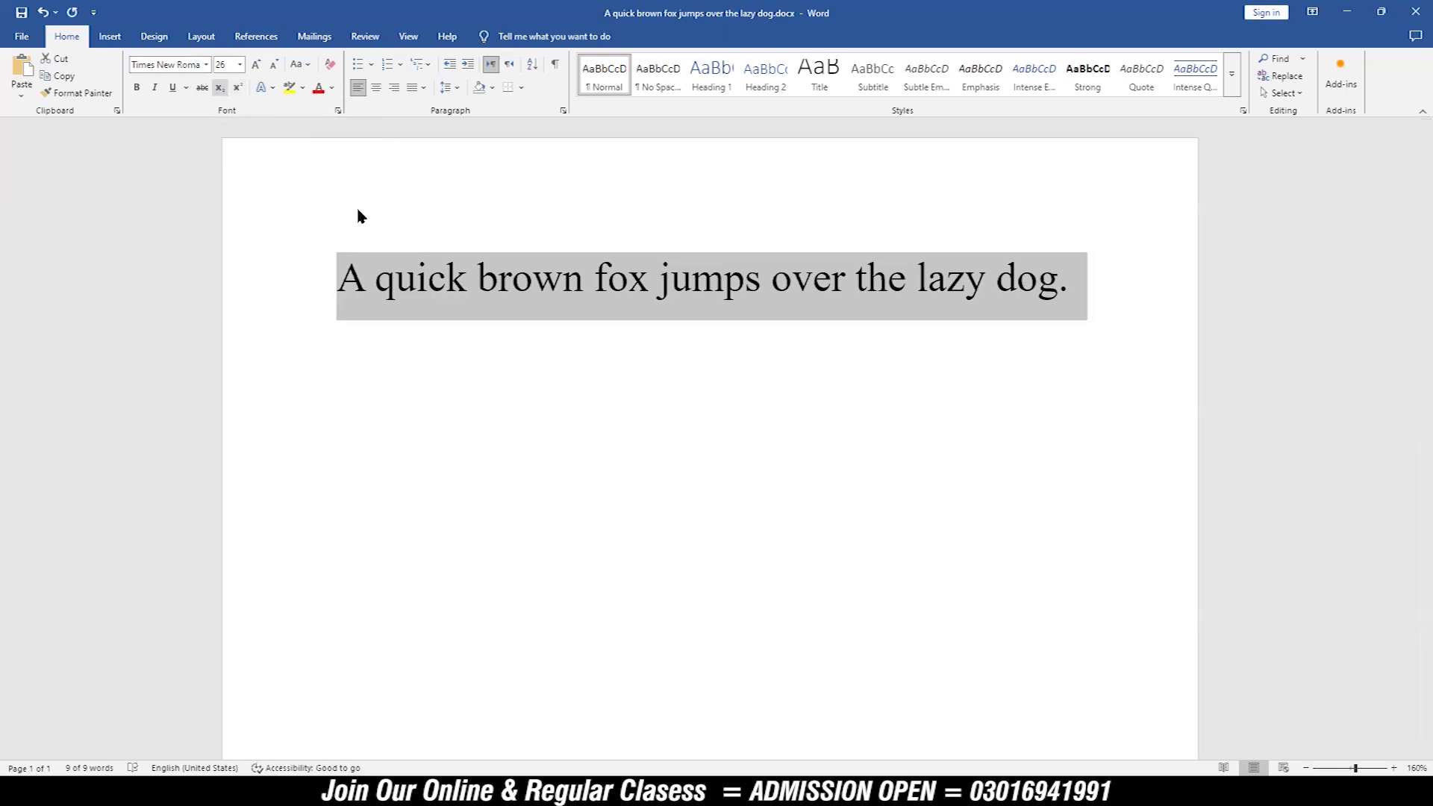
# Step: Write H2 two lines below the sentence and format its 2 as subscript
pyautogui.click(1077, 281)
pyautogui.press('Return')
pyautogui.press('Return')
pyautogui.press('Return')
pyautogui.press('BackSpace')
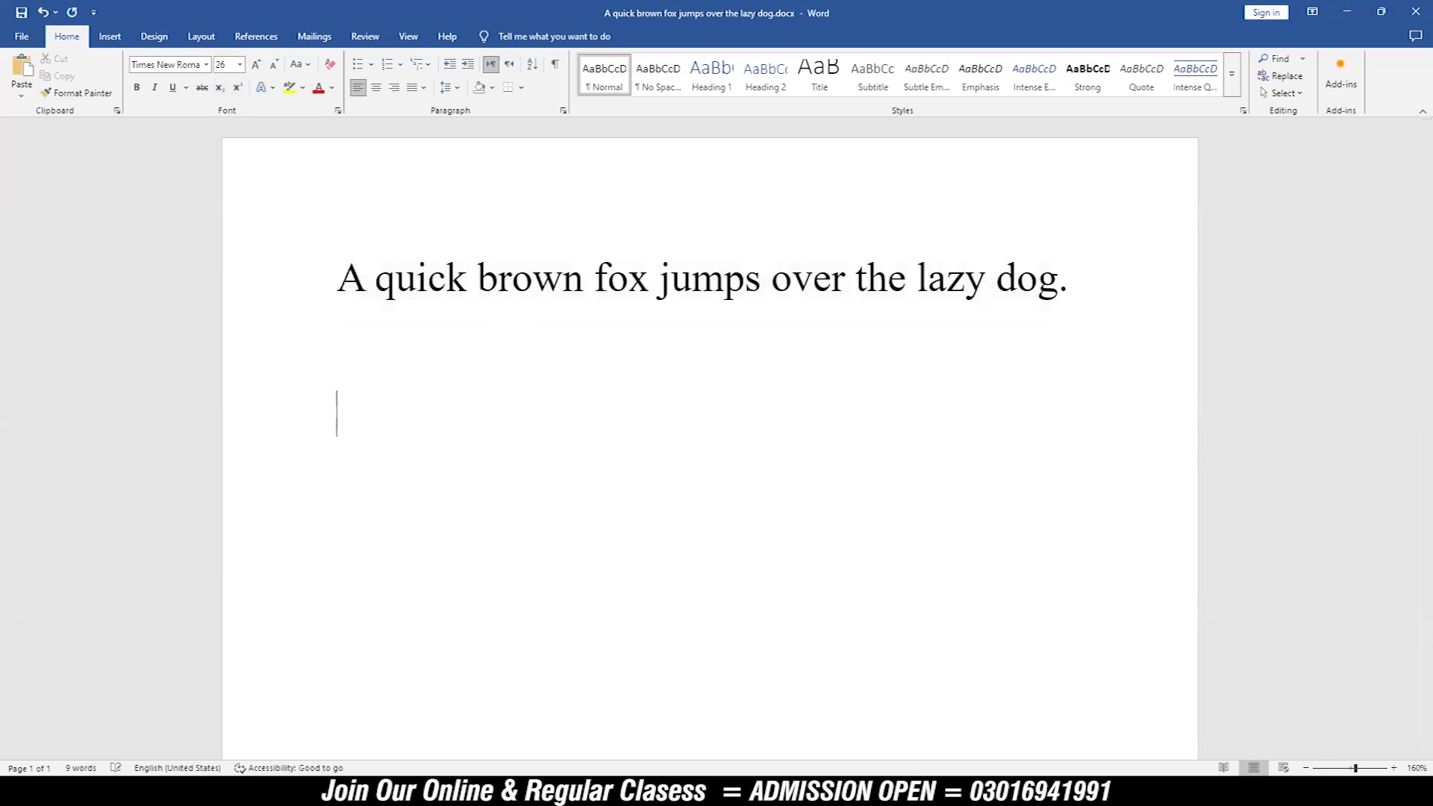
pyautogui.write('H2')
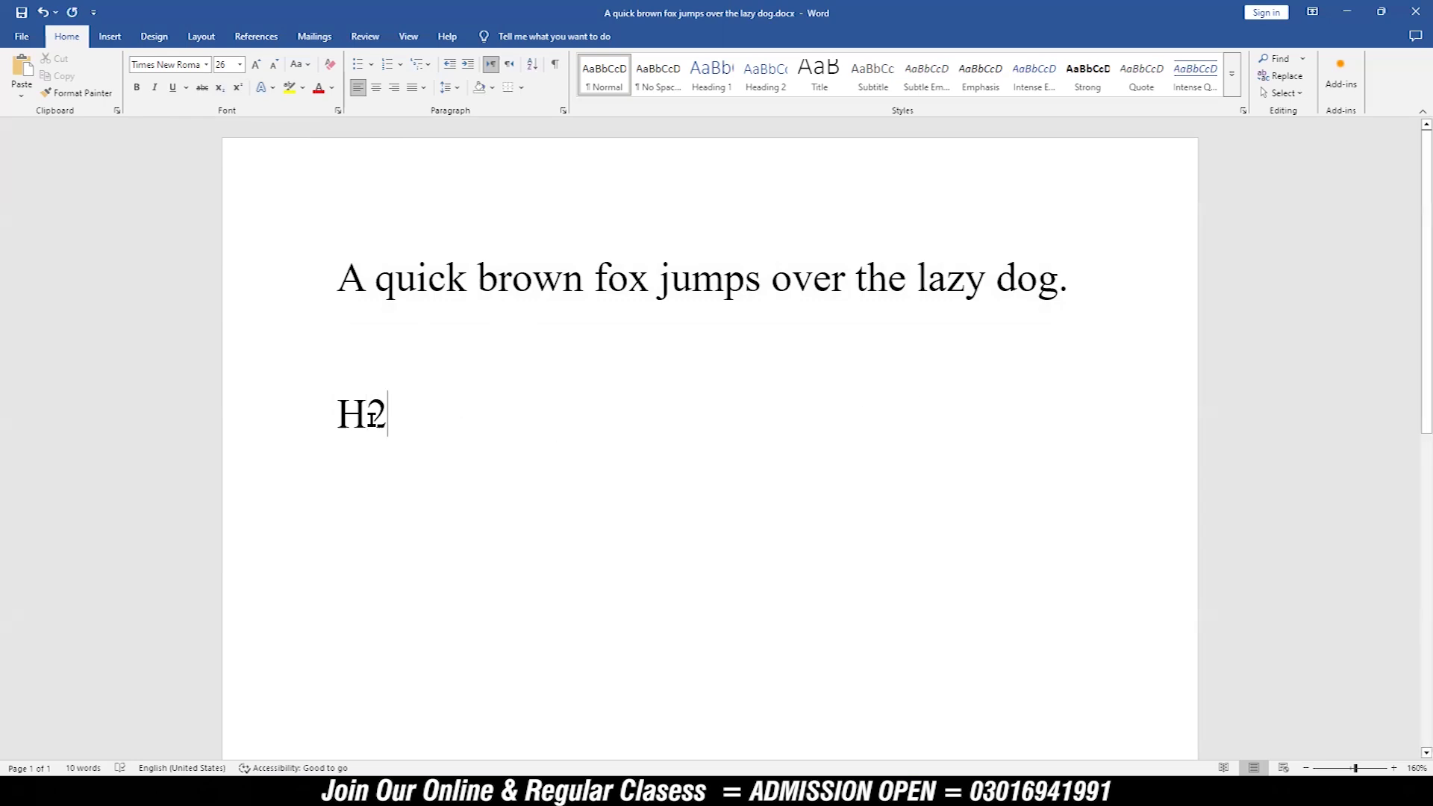
pyautogui.moveTo(367, 417); pyautogui.dragTo(380, 423)
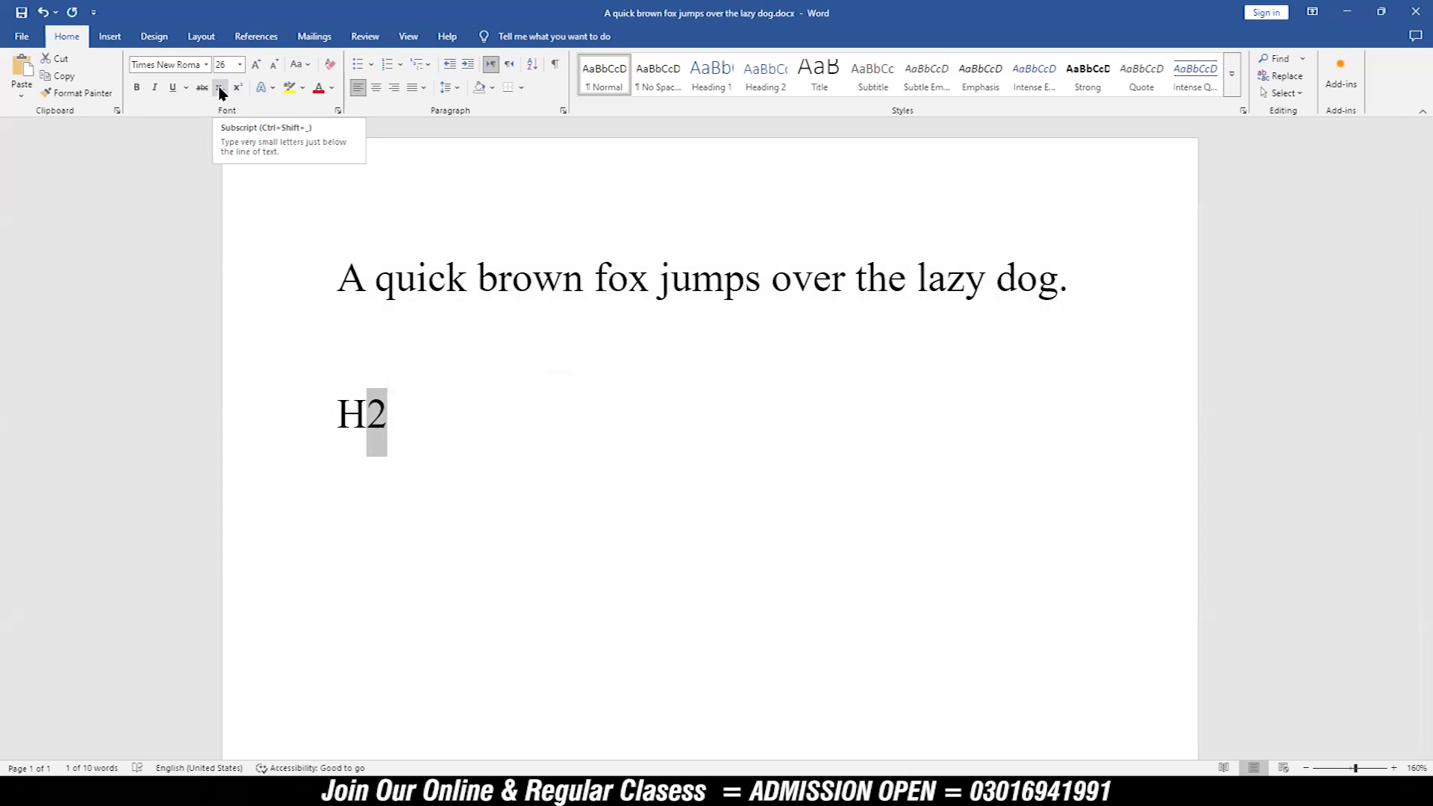
pyautogui.click(220, 88)
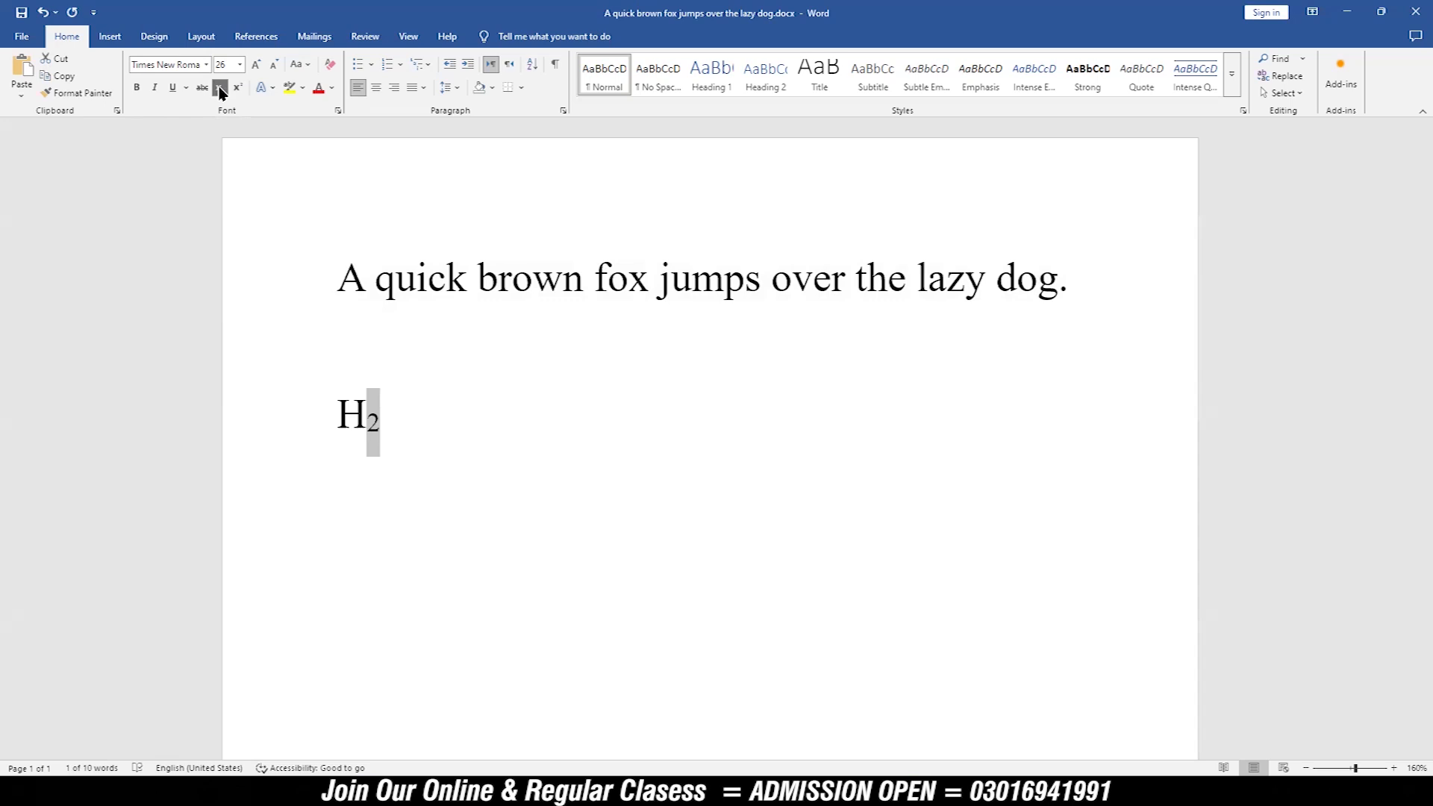
# Step: Switch the 2 in H2 back and forth between superscript and subscript, ending on subscript
pyautogui.click(220, 89)
pyautogui.click(237, 90)
pyautogui.click(219, 89)
pyautogui.click(237, 89)
pyautogui.click(220, 90)
pyautogui.click(237, 89)
pyautogui.click(219, 89)
pyautogui.click(233, 91)
pyautogui.click(219, 90)
pyautogui.click(236, 89)
pyautogui.click(220, 89)
pyautogui.click(382, 422)
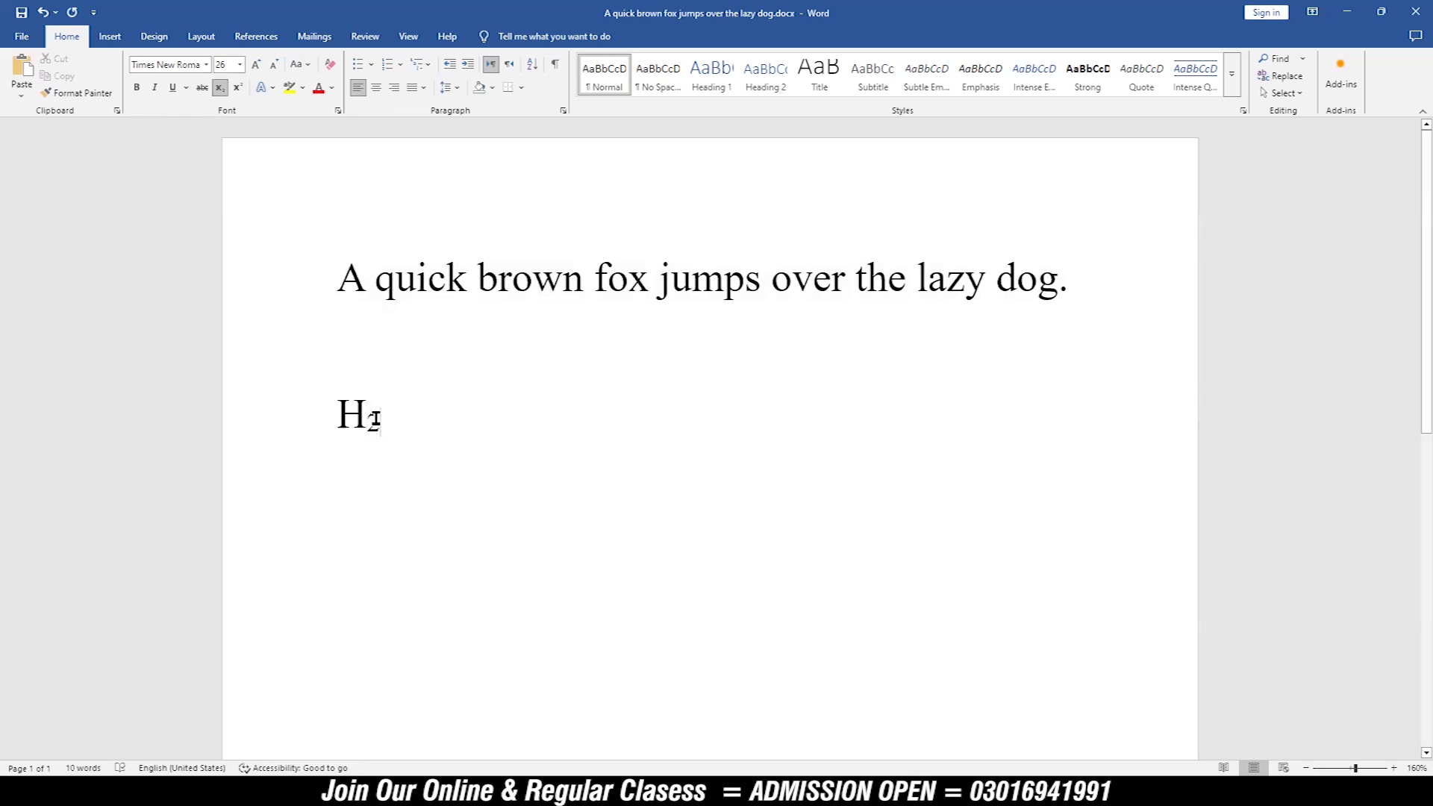
# Step: Delete the H2 example text and the empty line above it
pyautogui.moveTo(373, 420); pyautogui.dragTo(367, 415)
pyautogui.press('BackSpace')
pyautogui.click(297, 411)
pyautogui.press('BackSpace')
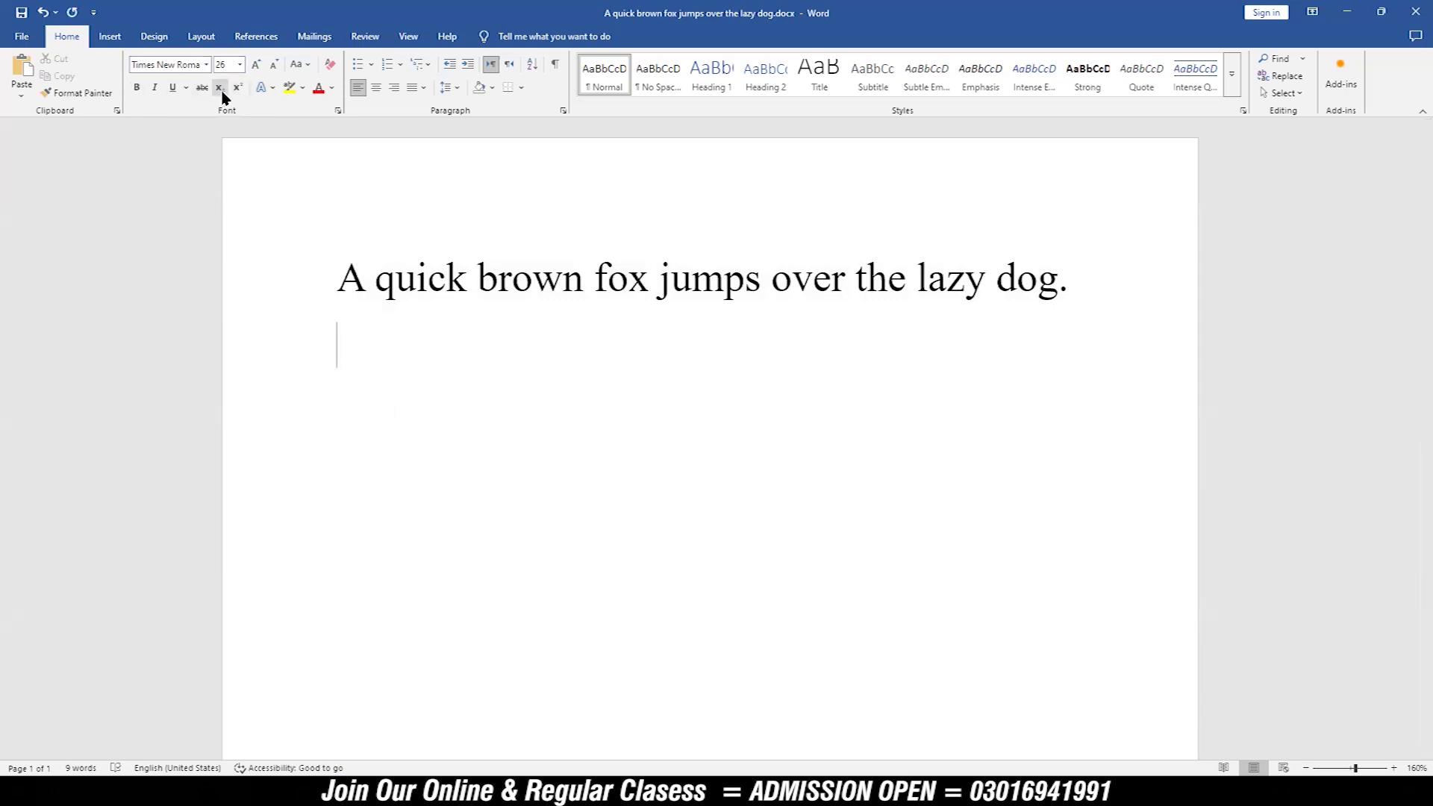
# Step: Select the whole sentence and step its font size up to 80 and back down, ending at 28
pyautogui.moveTo(339, 282); pyautogui.dragTo(1095, 305)
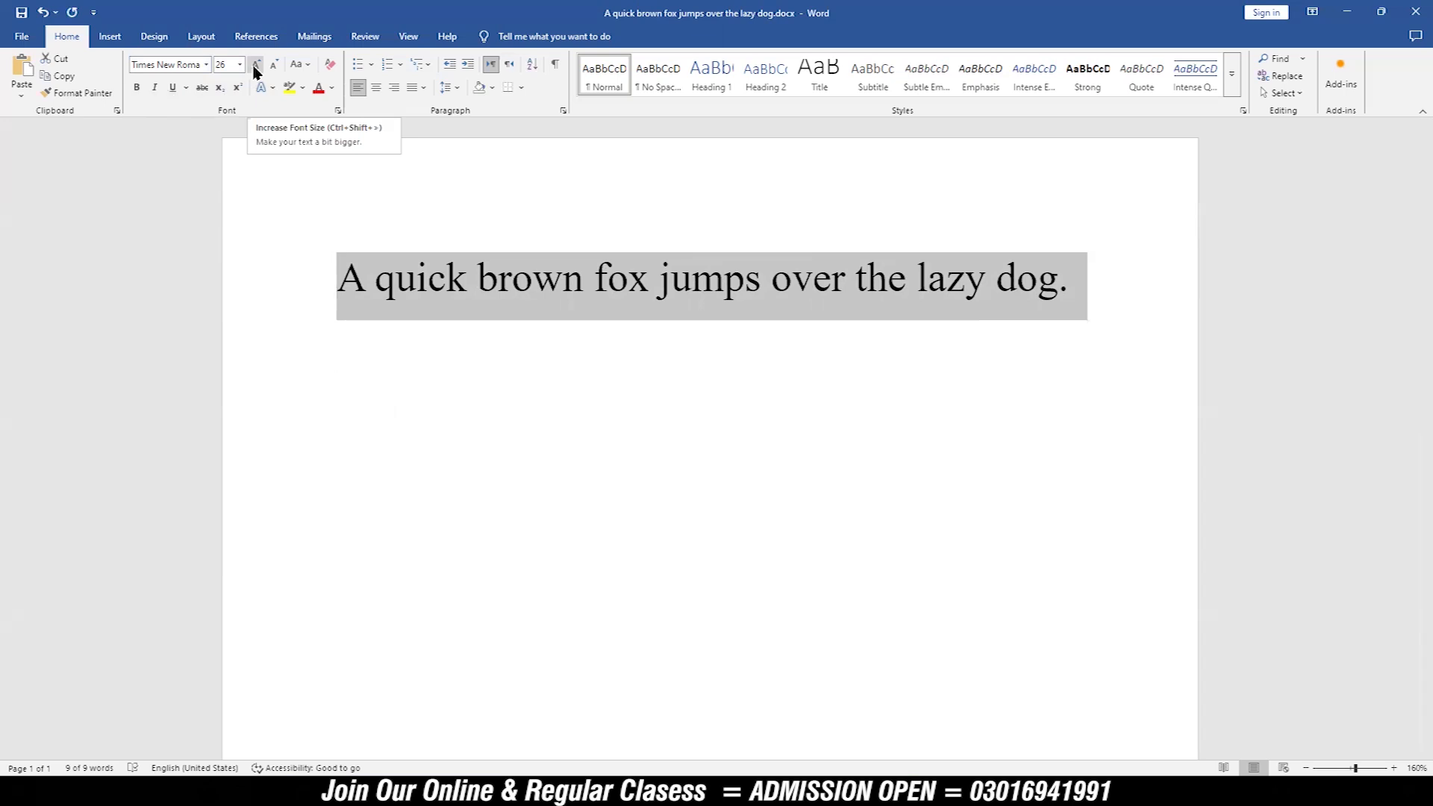
pyautogui.click(255, 65)
pyautogui.click(255, 65)
pyautogui.click(255, 65)
pyautogui.click(255, 65)
pyautogui.click(255, 65)
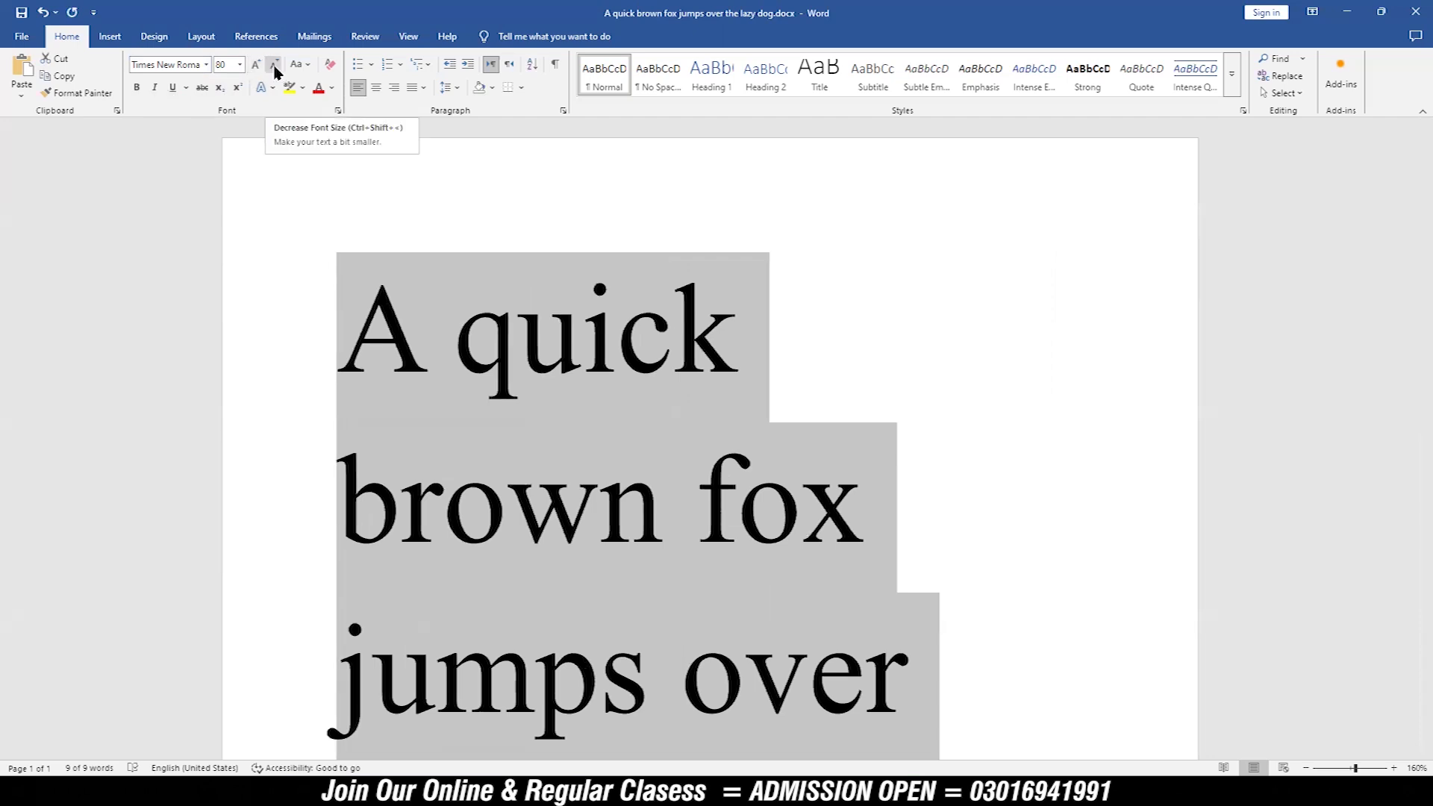
pyautogui.click(274, 72)
pyautogui.click(274, 72)
pyautogui.click(275, 72)
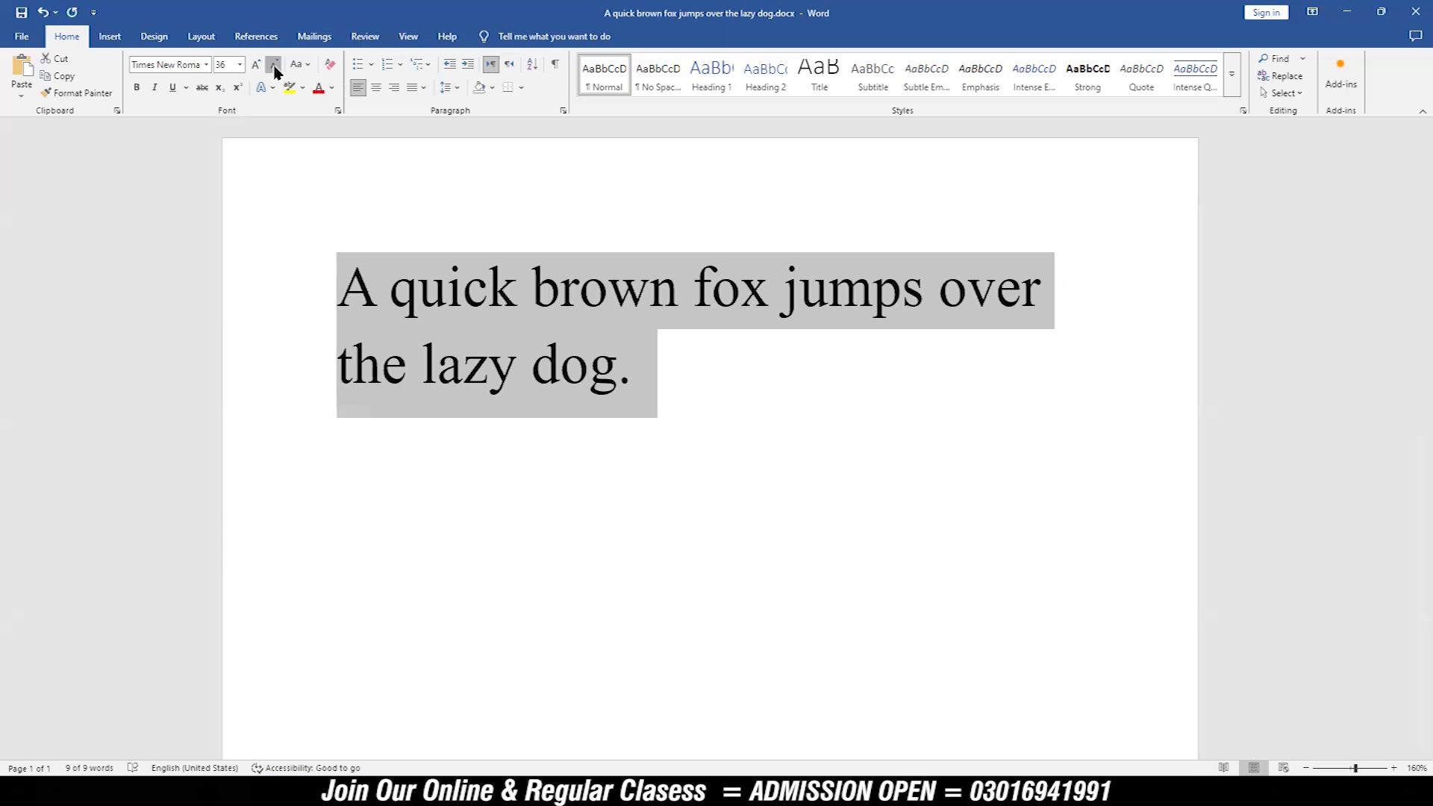
pyautogui.click(275, 72)
pyautogui.click(258, 67)
pyautogui.click(259, 67)
pyautogui.click(274, 71)
pyautogui.click(274, 71)
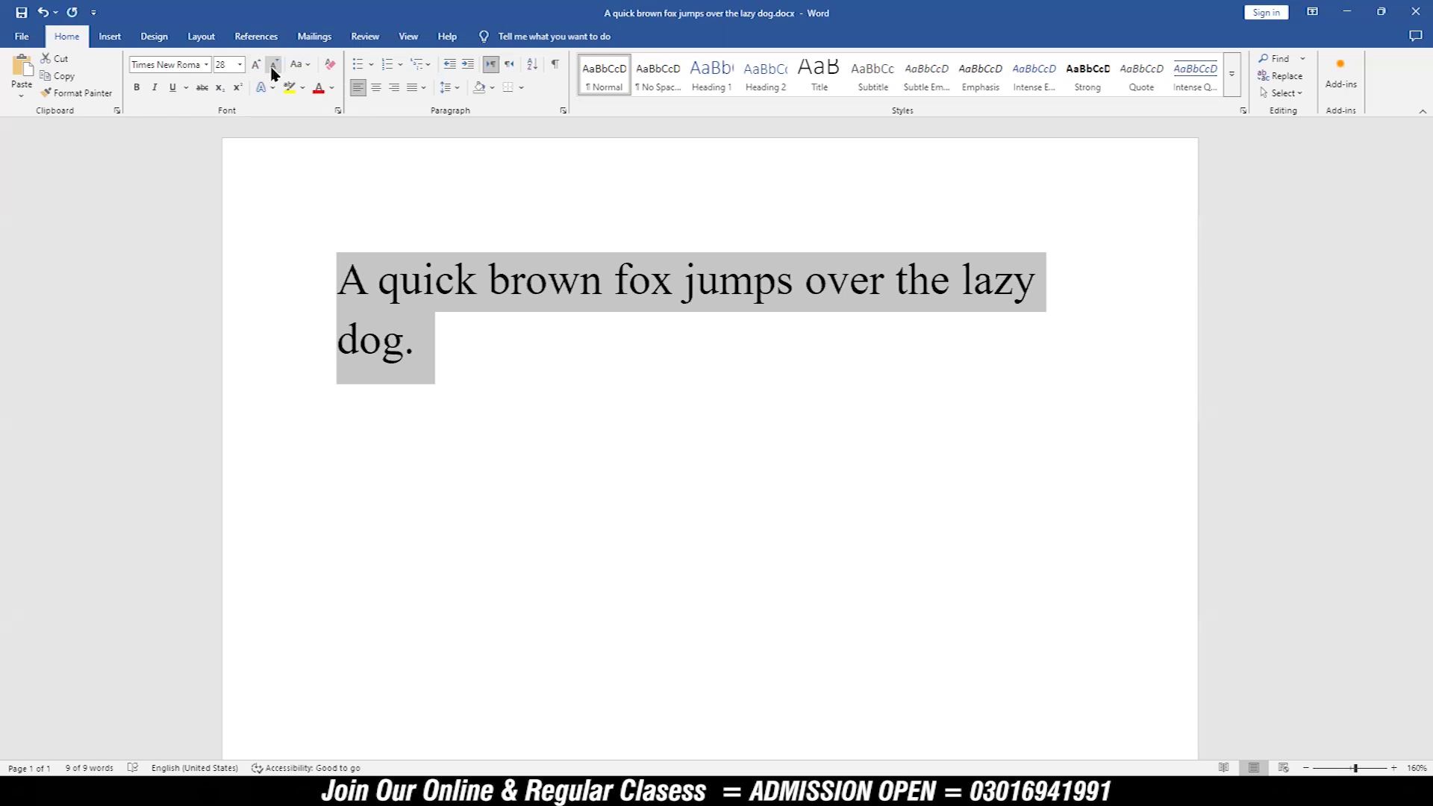
# Step: Try sentence case, lowercase and UPPERCASE in turn on the selected sentence
pyautogui.click(310, 66)
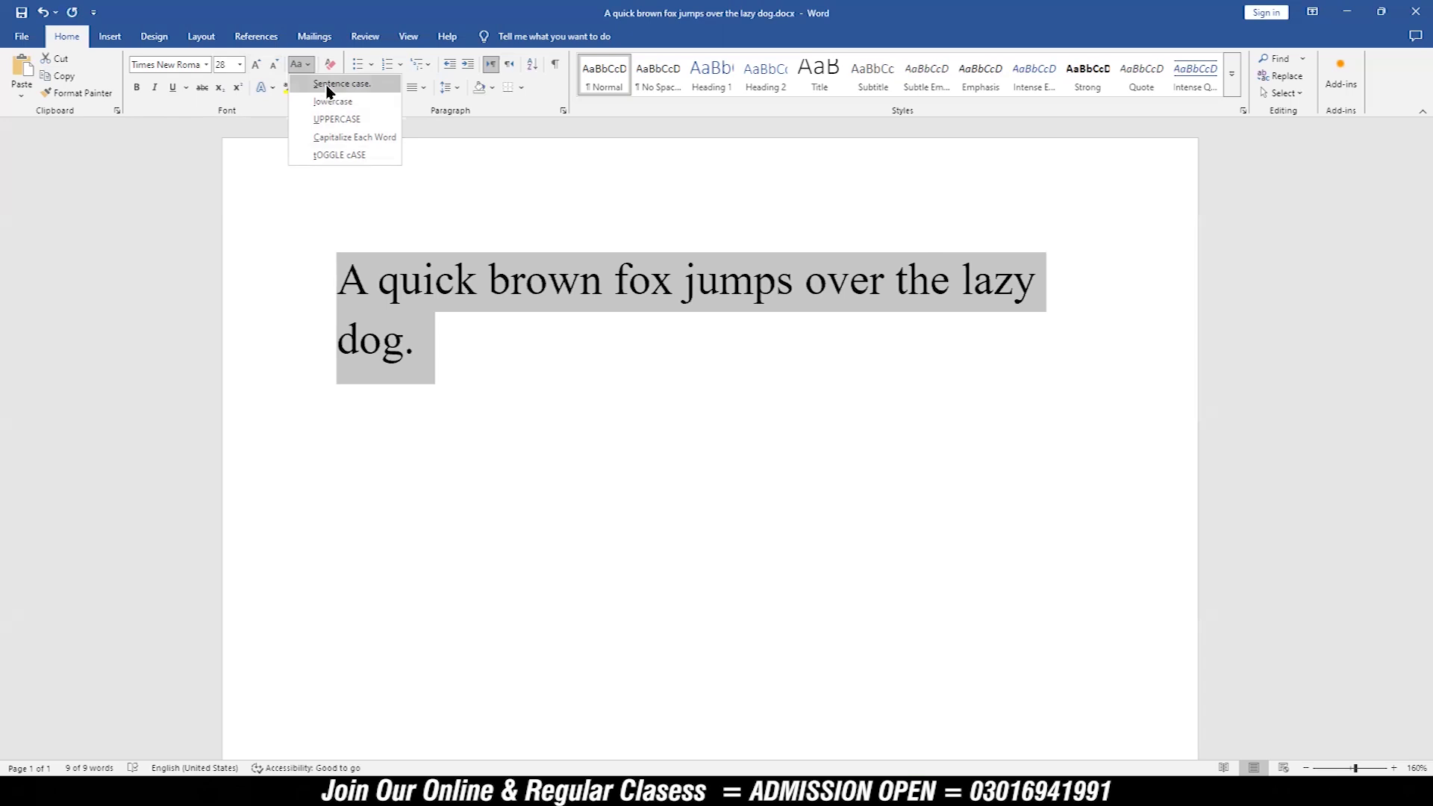
pyautogui.click(328, 88)
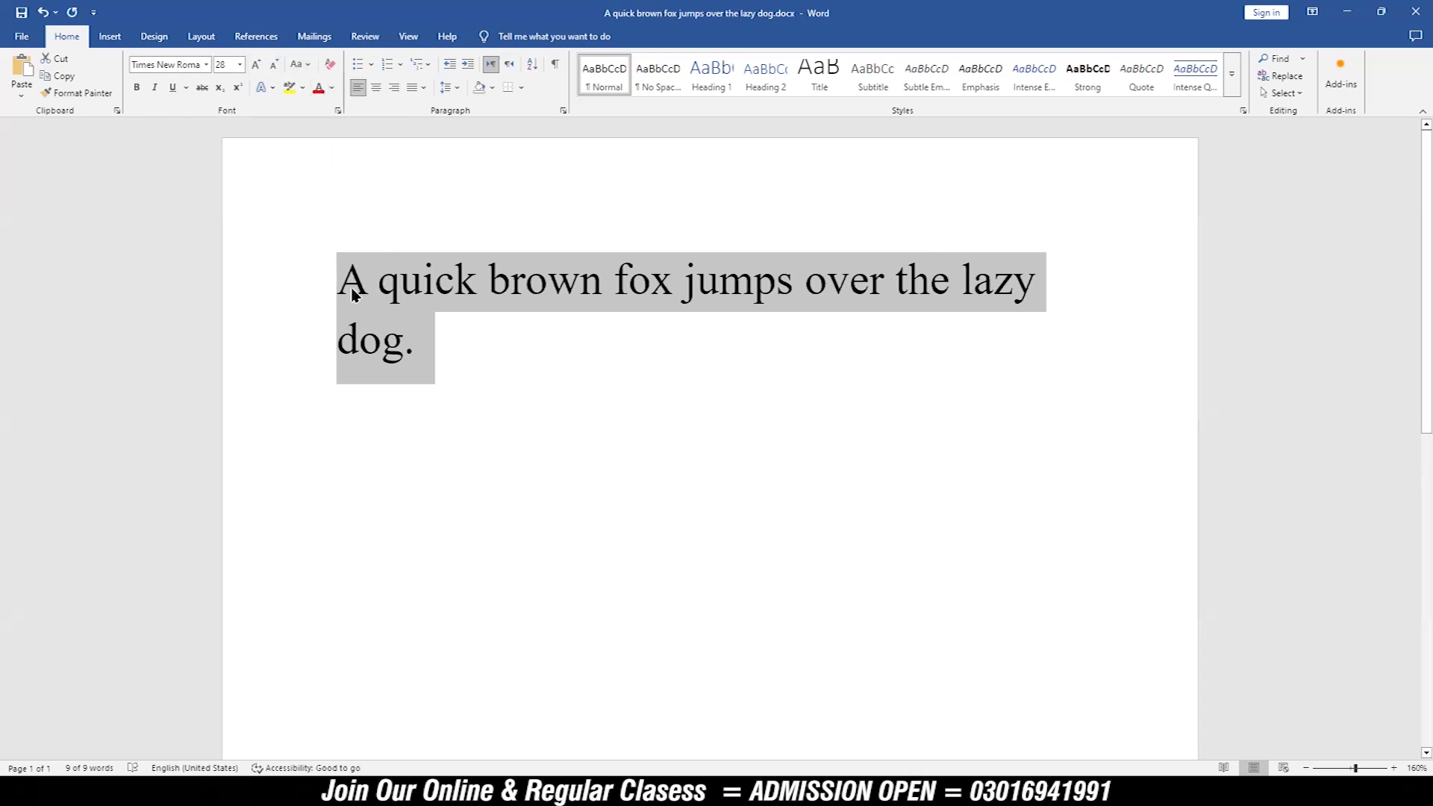
pyautogui.click(304, 67)
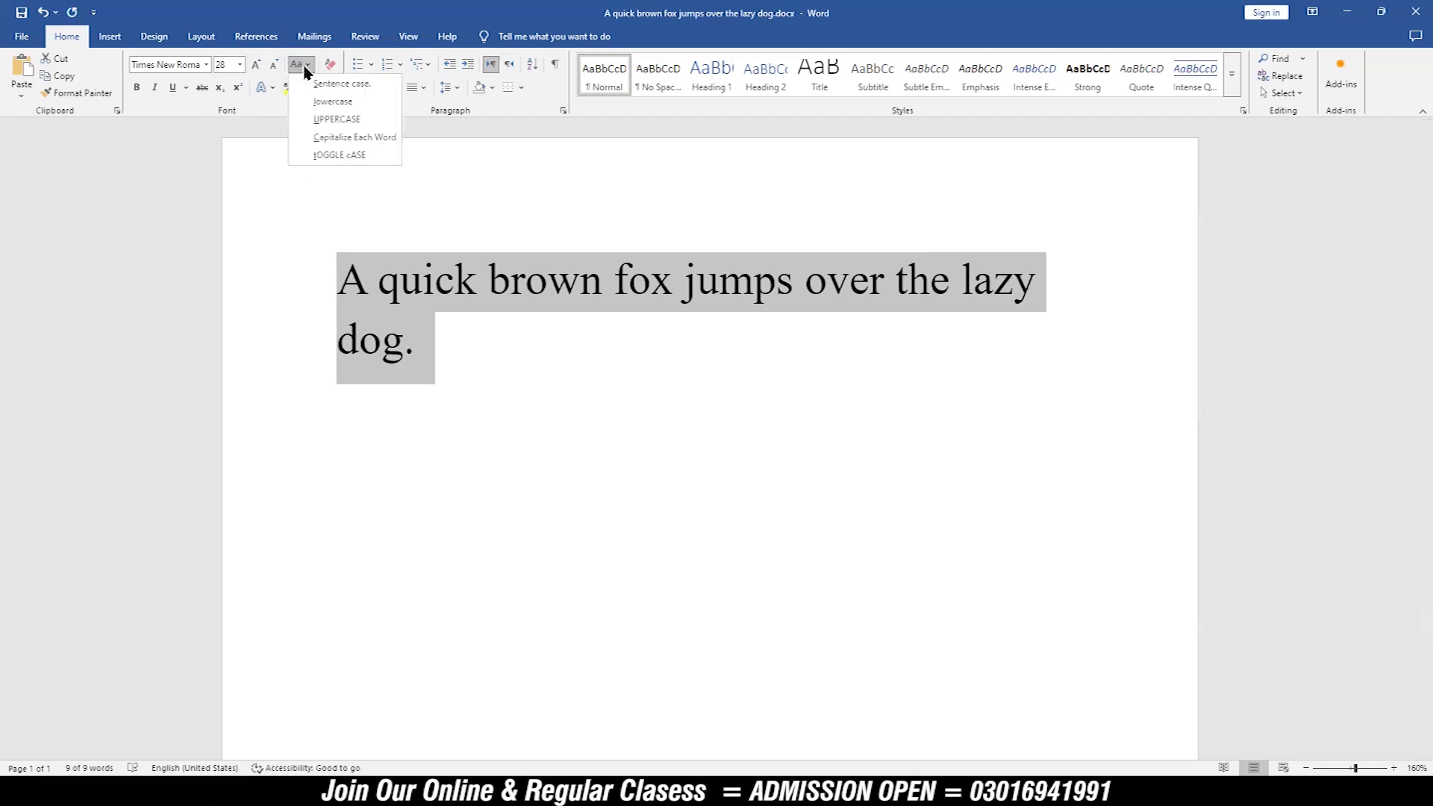
pyautogui.click(323, 103)
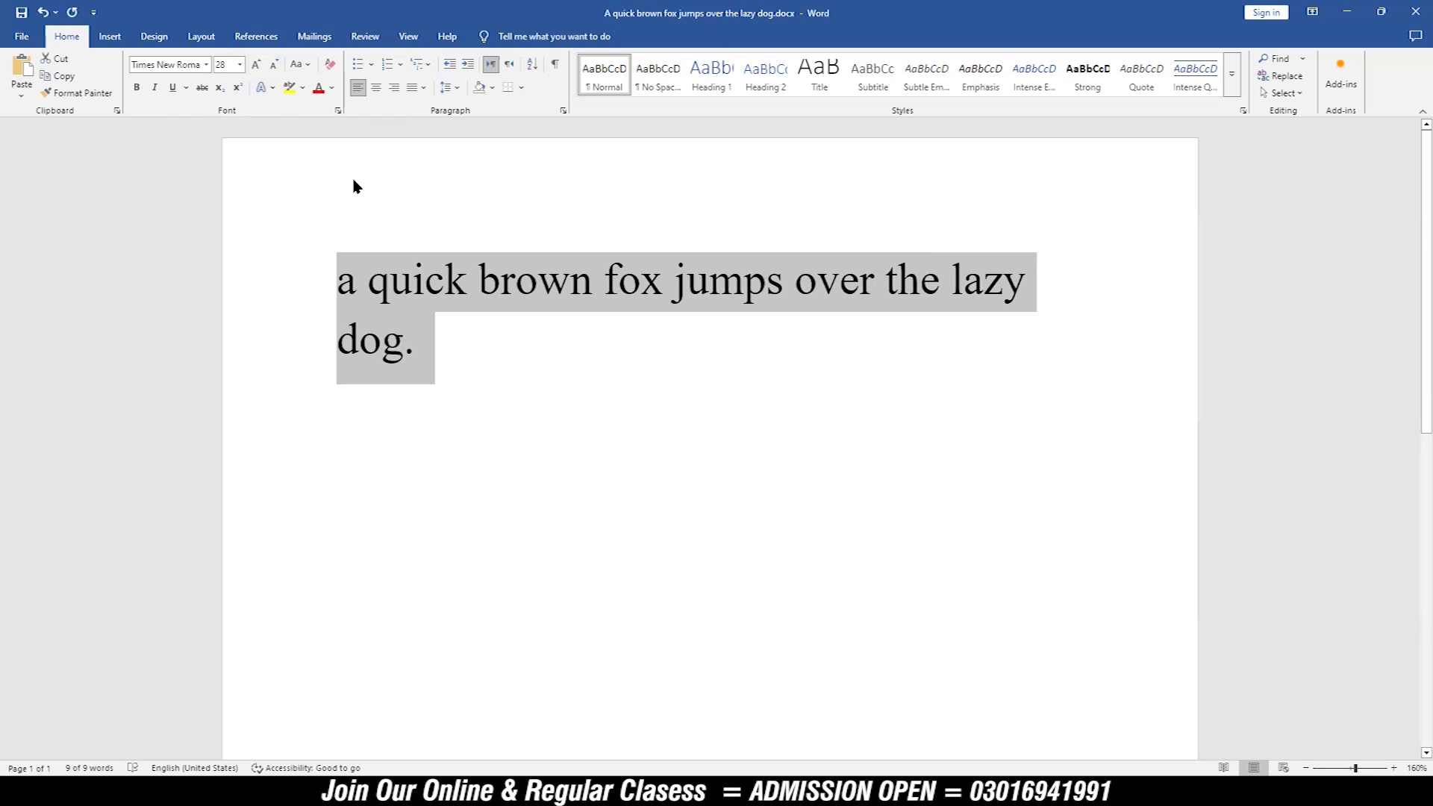
pyautogui.click(305, 67)
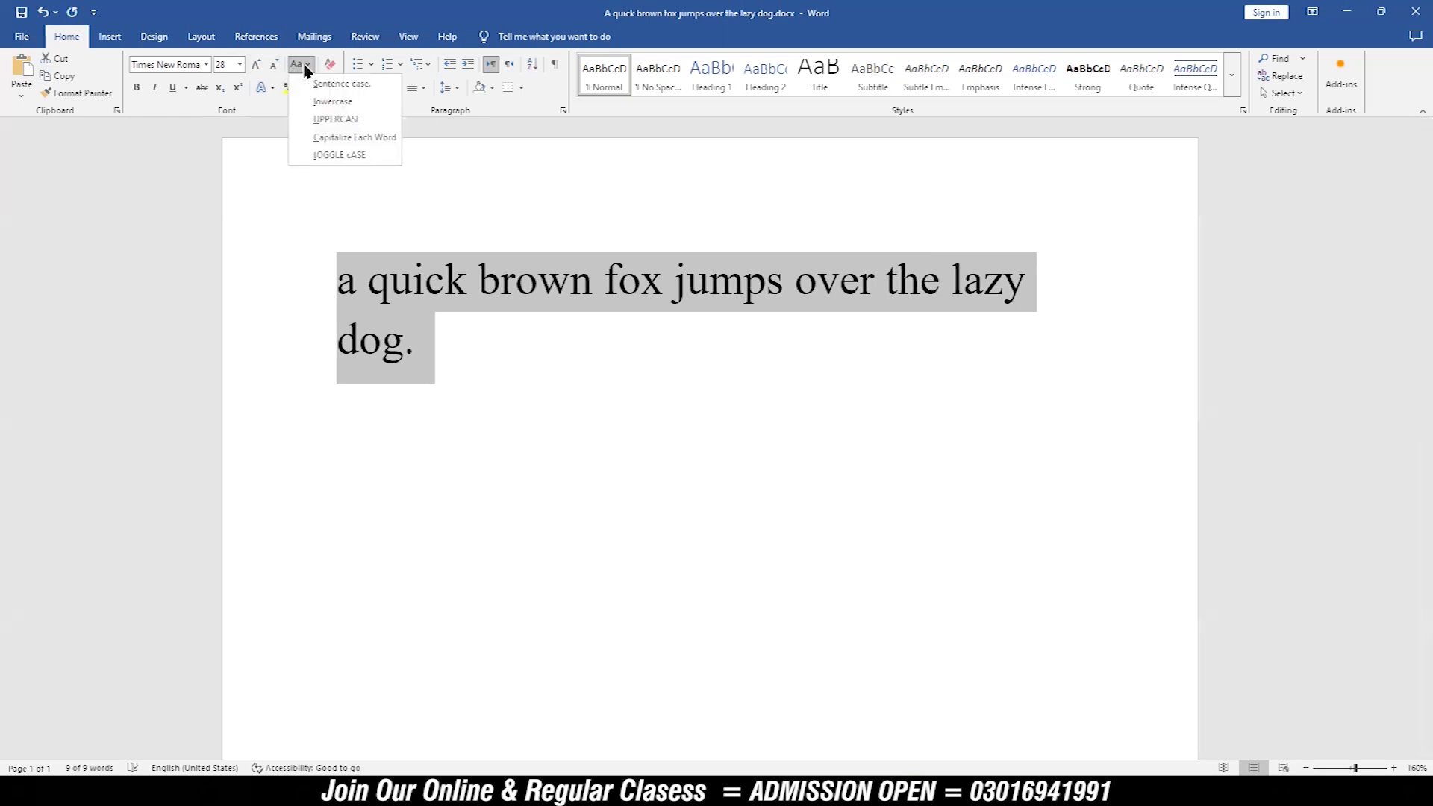
pyautogui.click(329, 125)
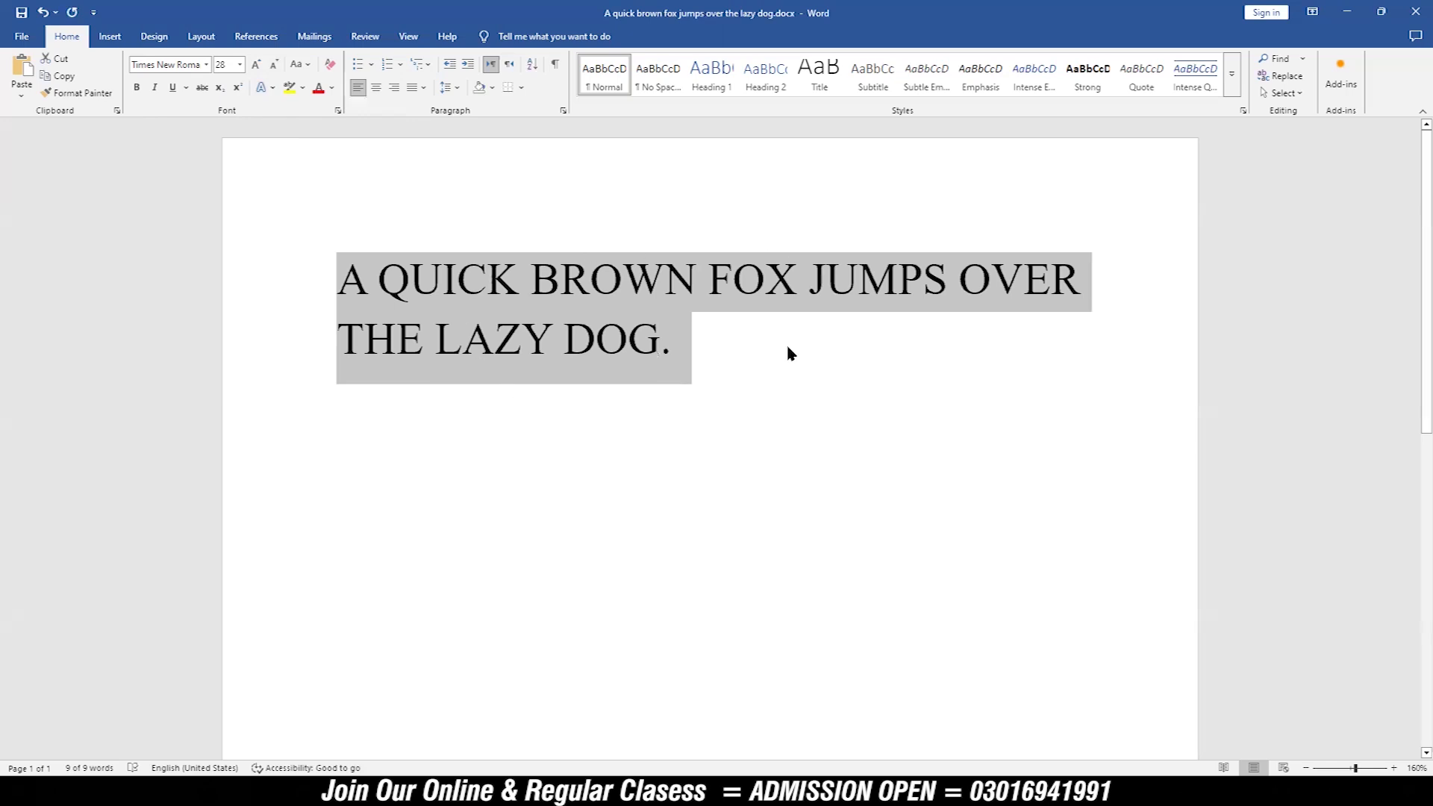
# Step: Try Capitalize Each Word and tOGGLE cASE on the sentence, returning it to sentence case
pyautogui.click(302, 66)
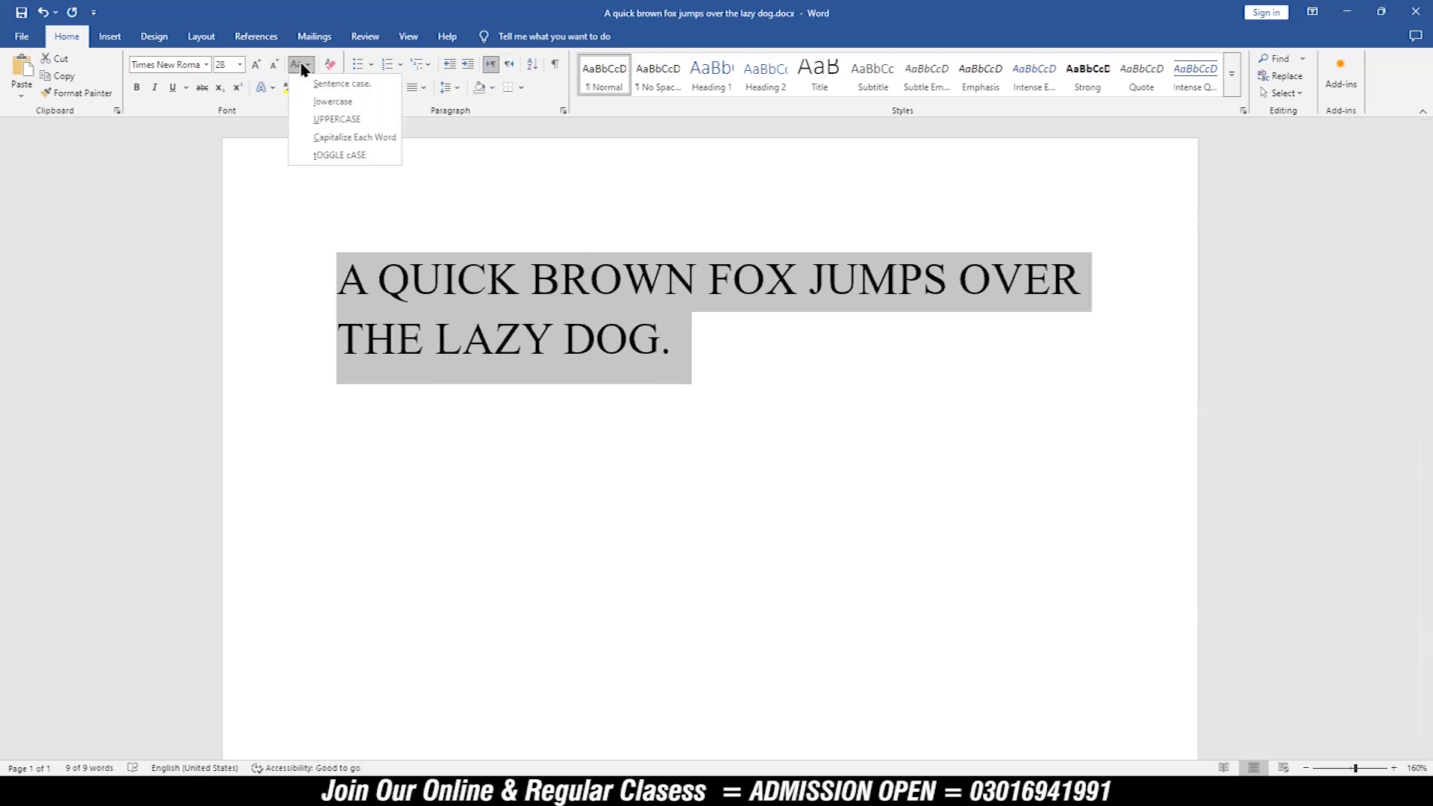
pyautogui.click(330, 139)
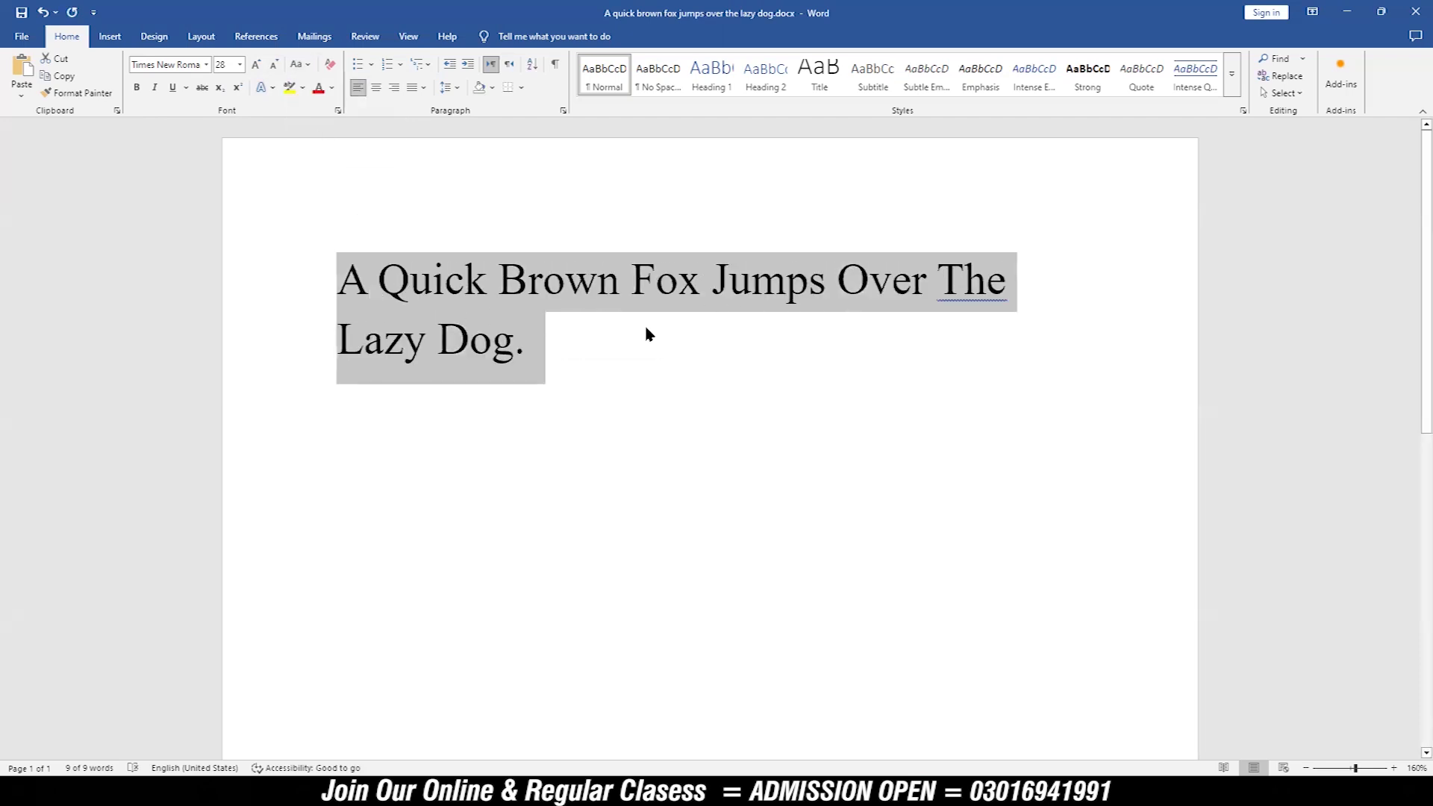
pyautogui.click(301, 64)
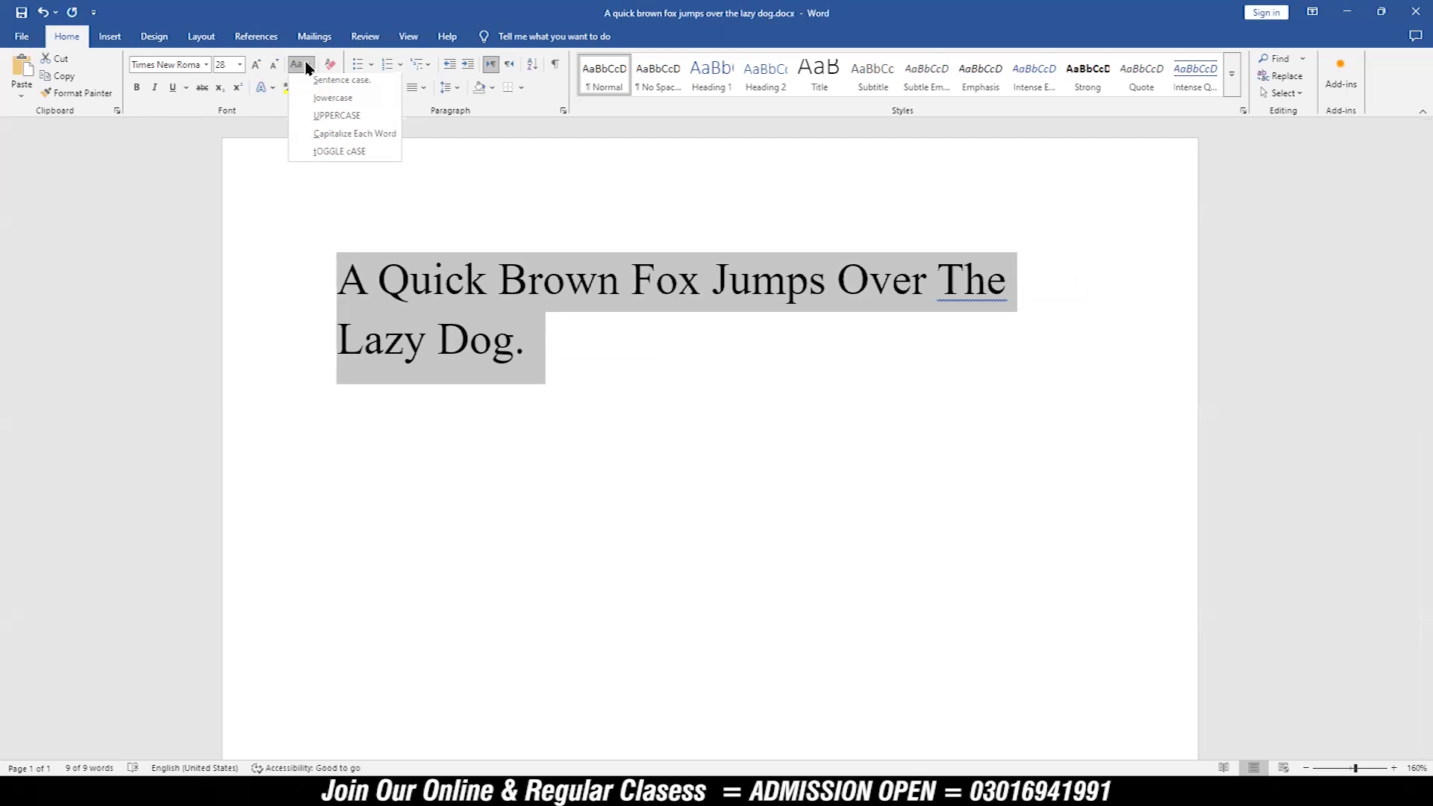
pyautogui.click(327, 155)
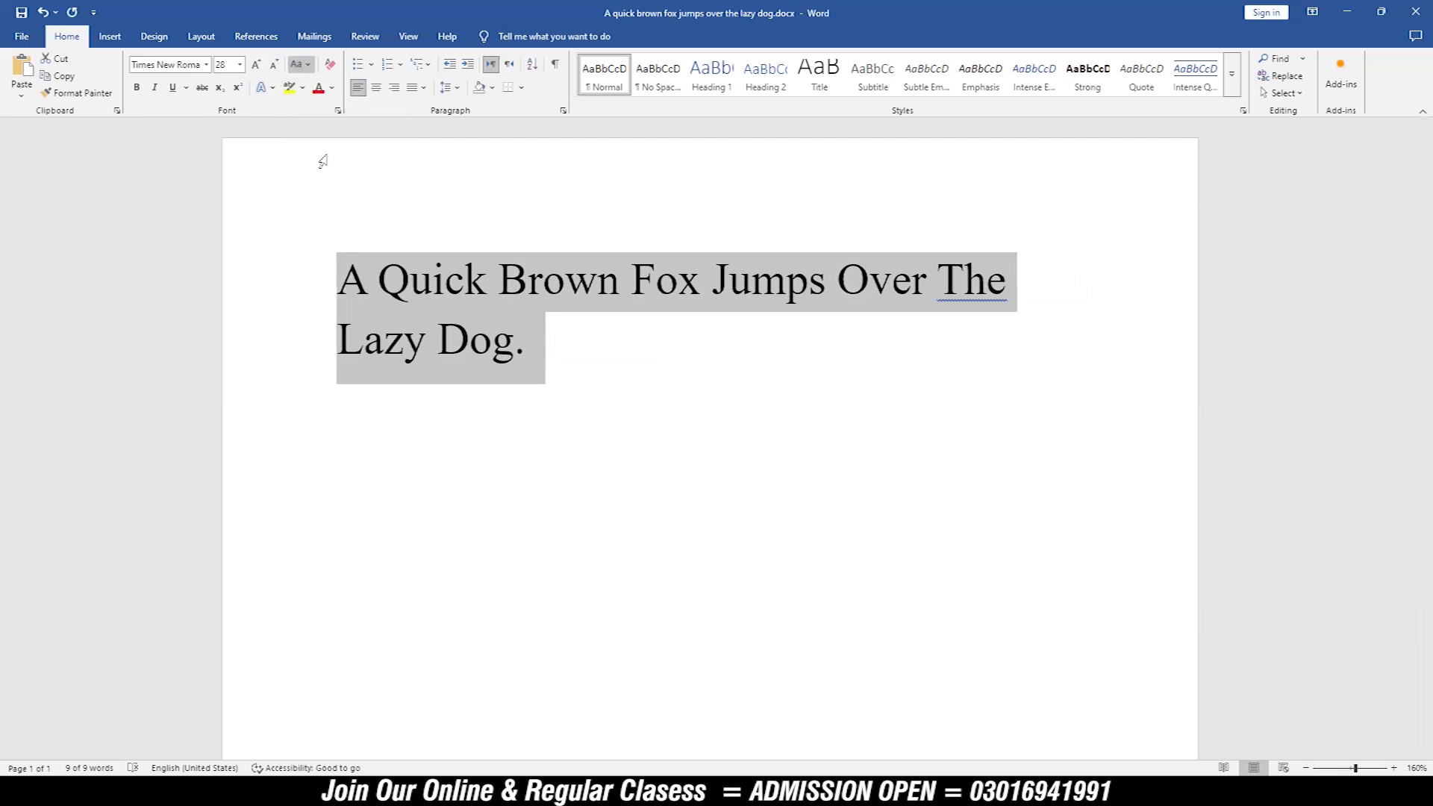
pyautogui.click(298, 65)
pyautogui.click(318, 87)
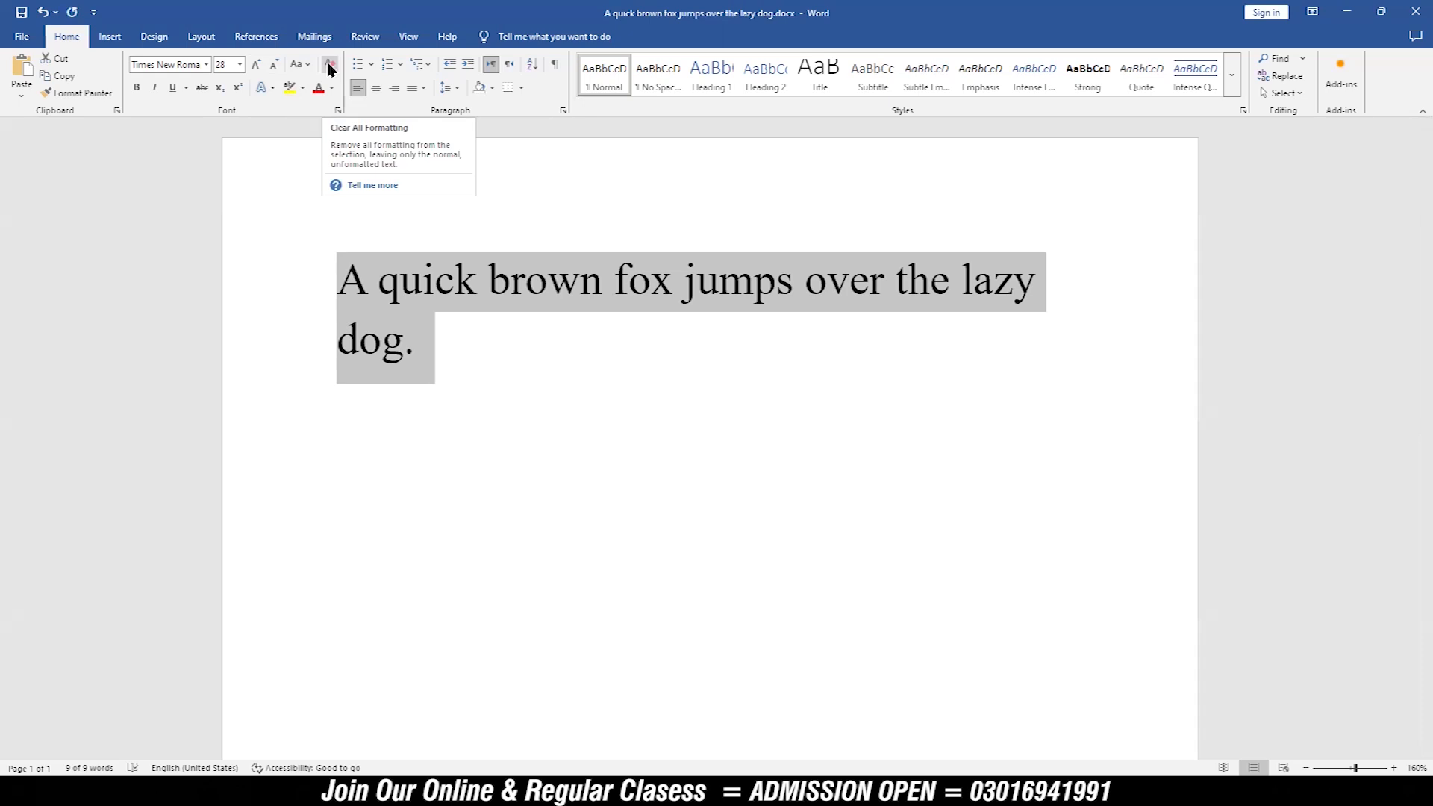
# Step: Make the sentence bold, italic and underlined, and clear all of its formatting
pyautogui.click(137, 88)
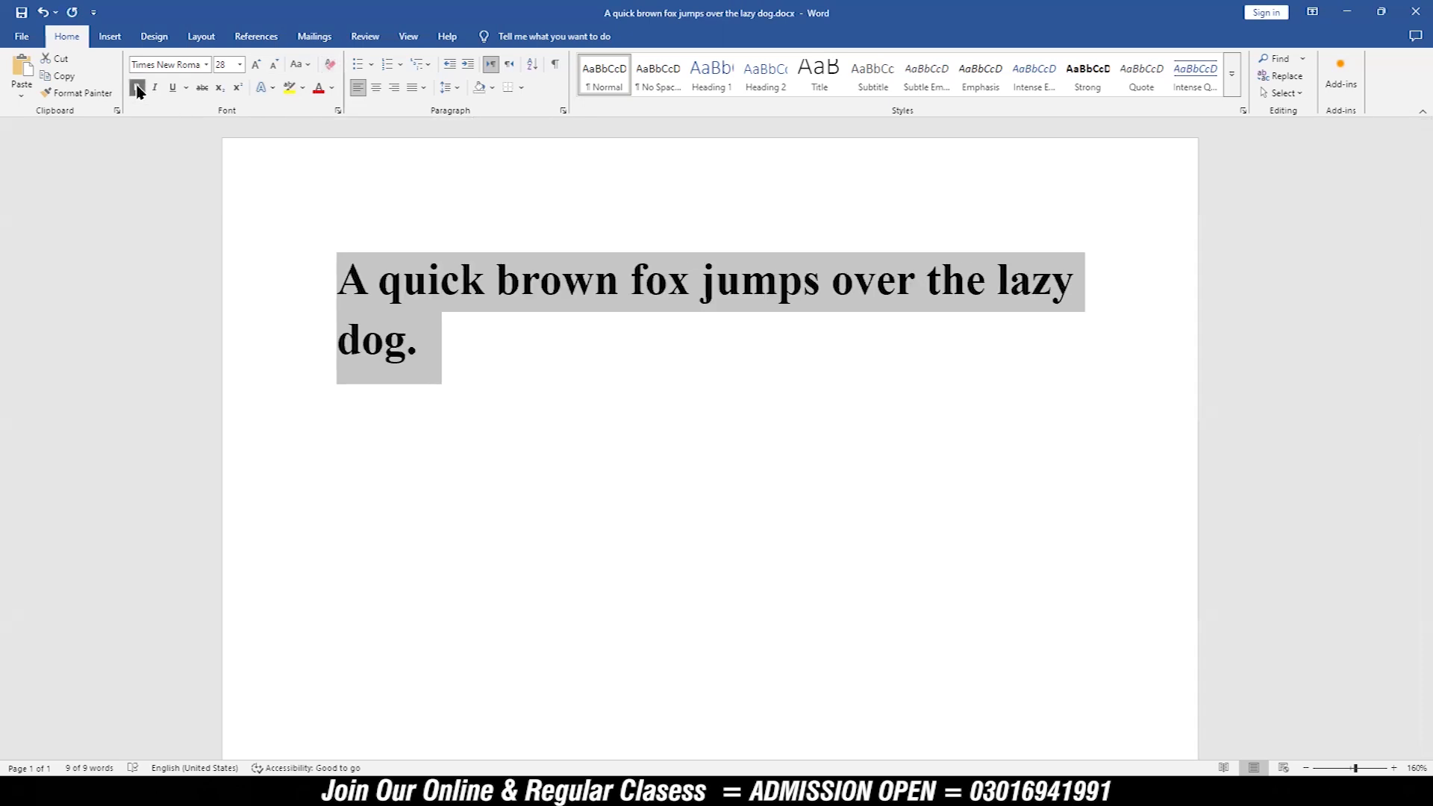
pyautogui.click(155, 88)
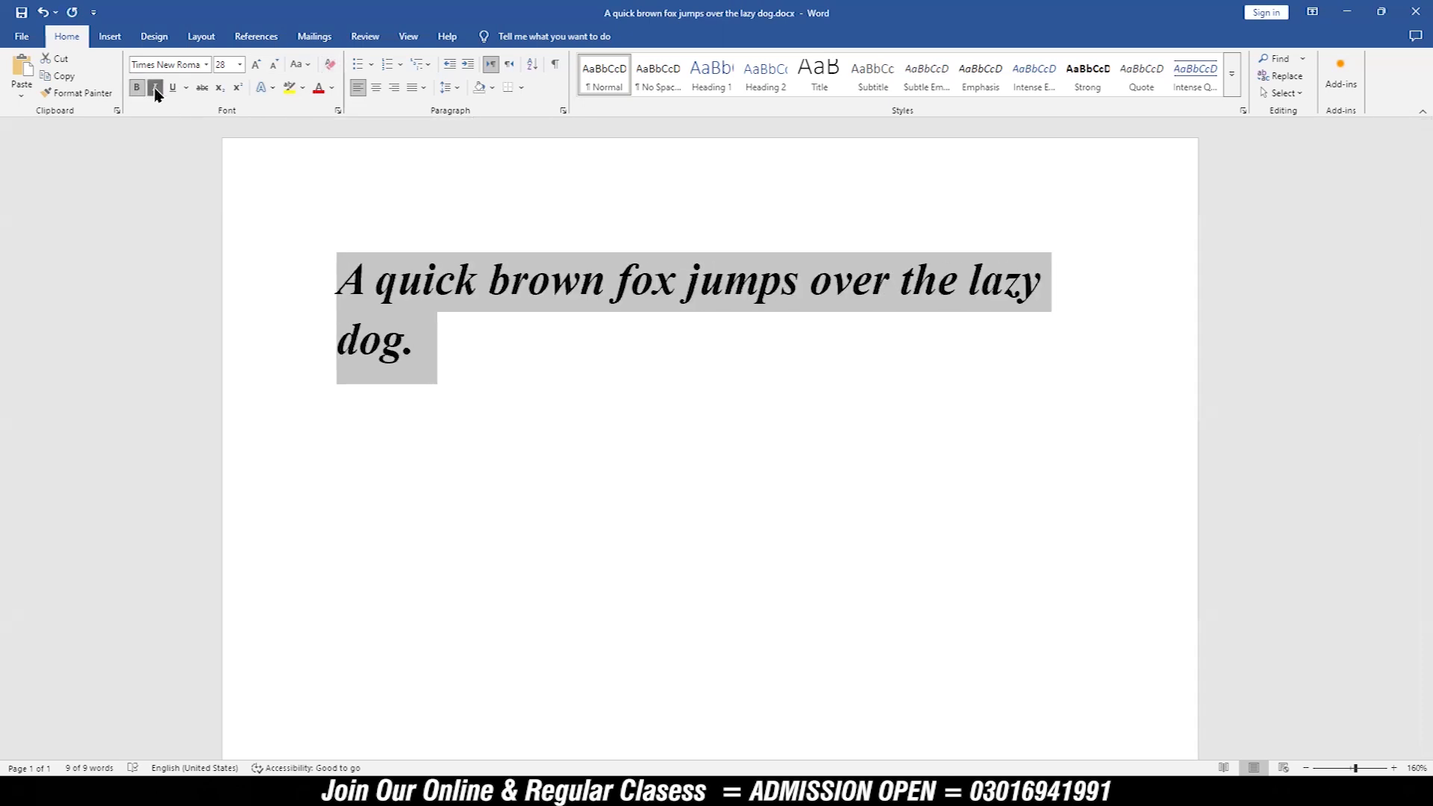
pyautogui.click(171, 88)
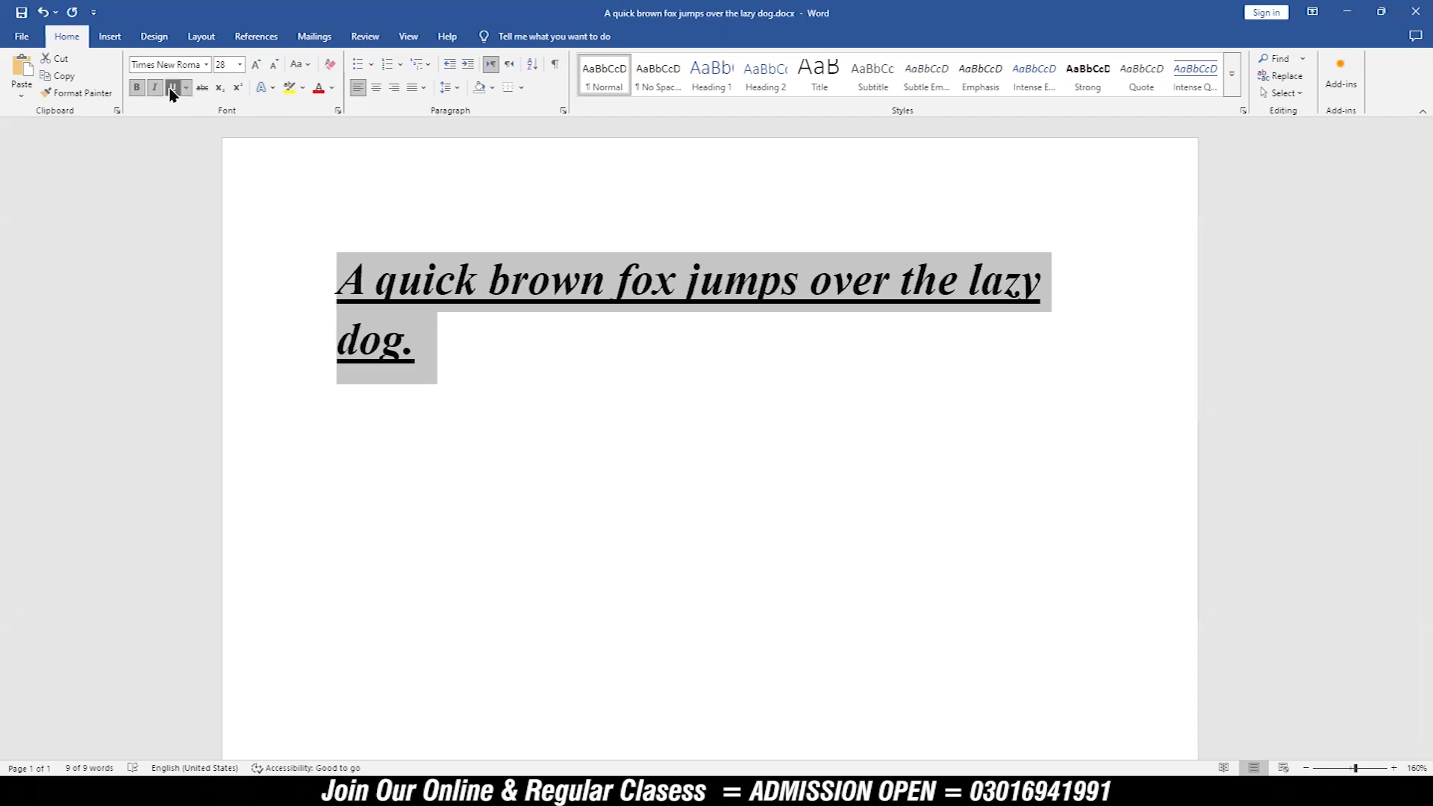
pyautogui.click(330, 66)
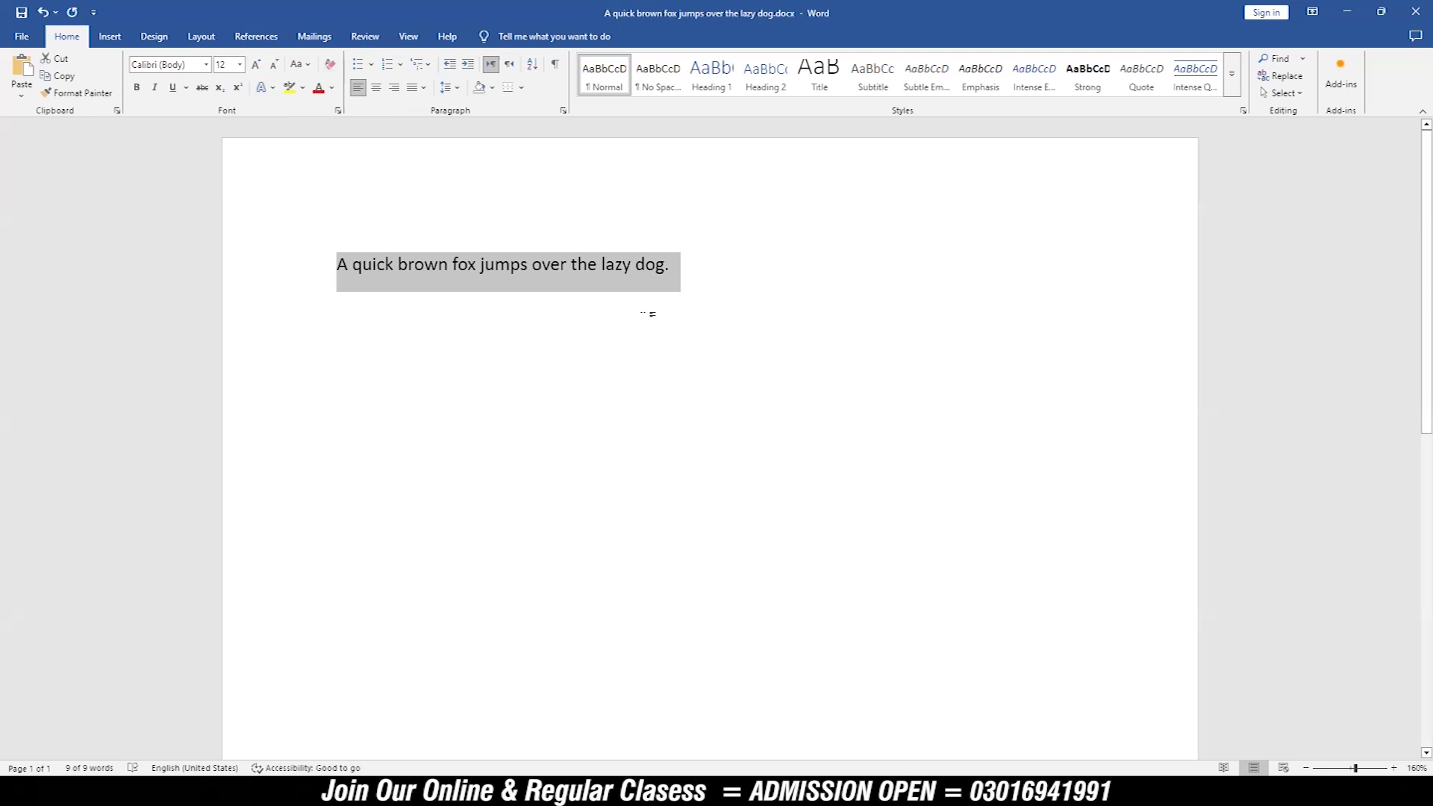
# Step: Undo the clearing of formatting and turn off underline, italic and bold on the sentence
pyautogui.hotkey('ctrl', 'z')
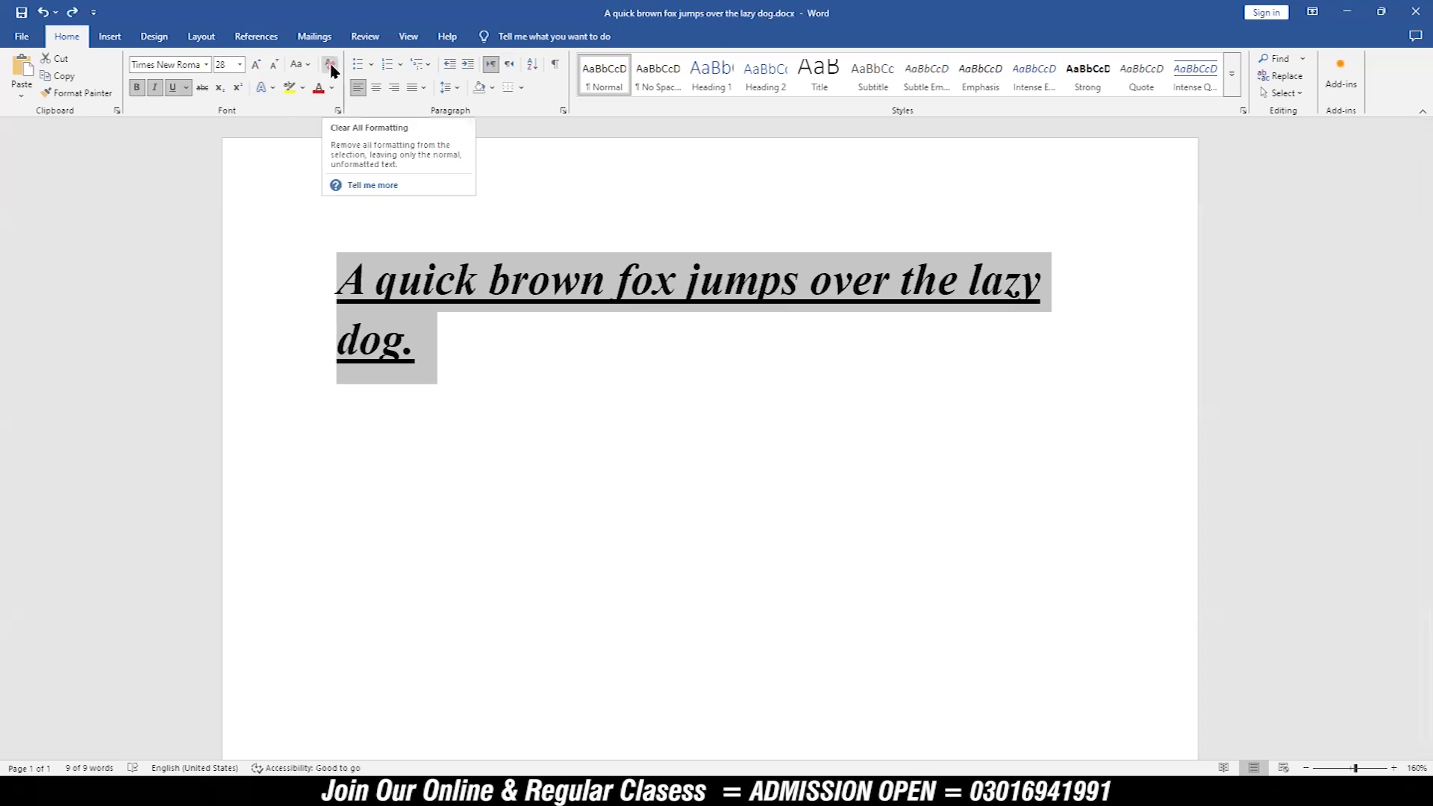
pyautogui.click(173, 87)
pyautogui.click(155, 87)
pyautogui.click(138, 88)
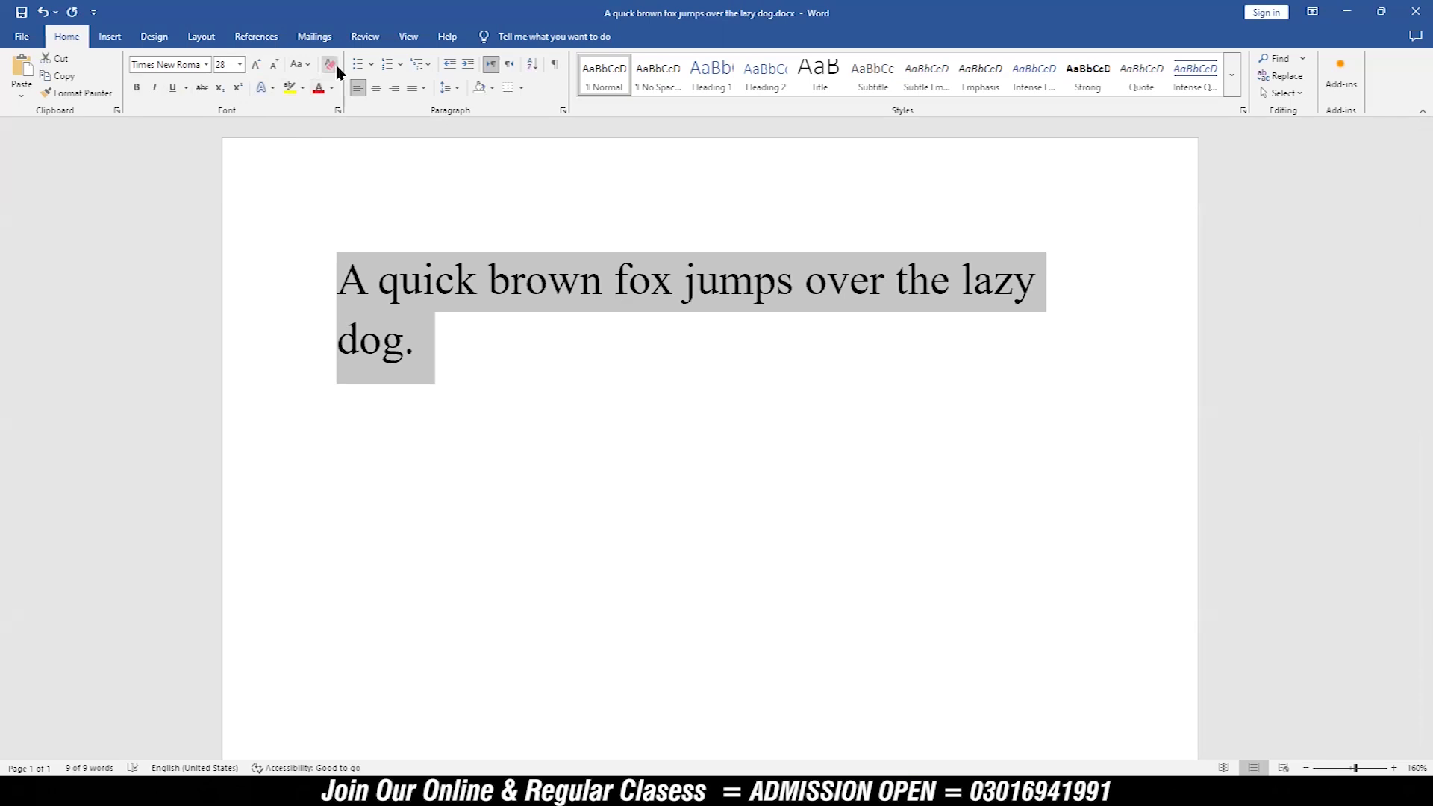
# Step: Make the sentence bold and give it the blue text effect with a white outline and shadow, after browsing the outline weight and dash options
pyautogui.click(137, 88)
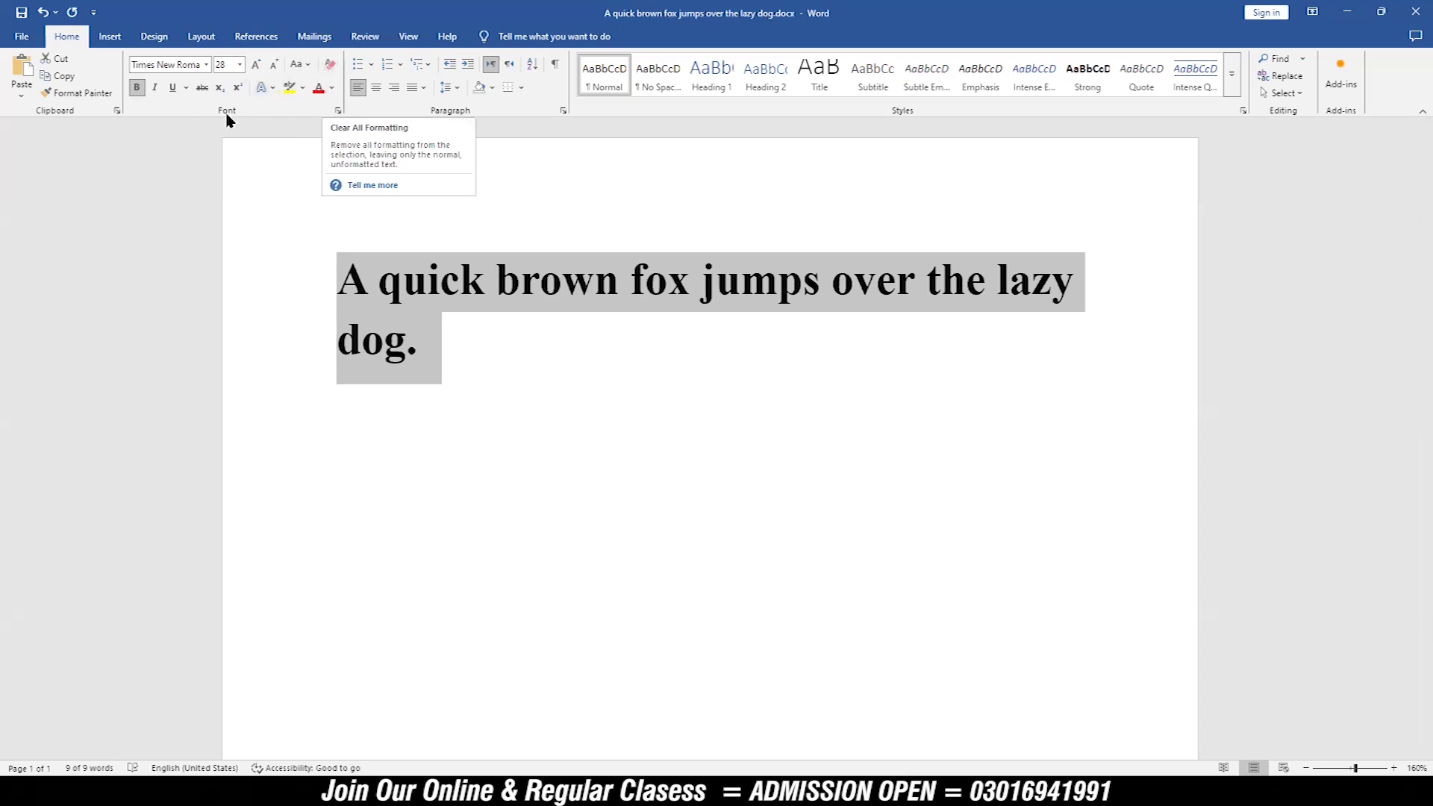
pyautogui.click(274, 91)
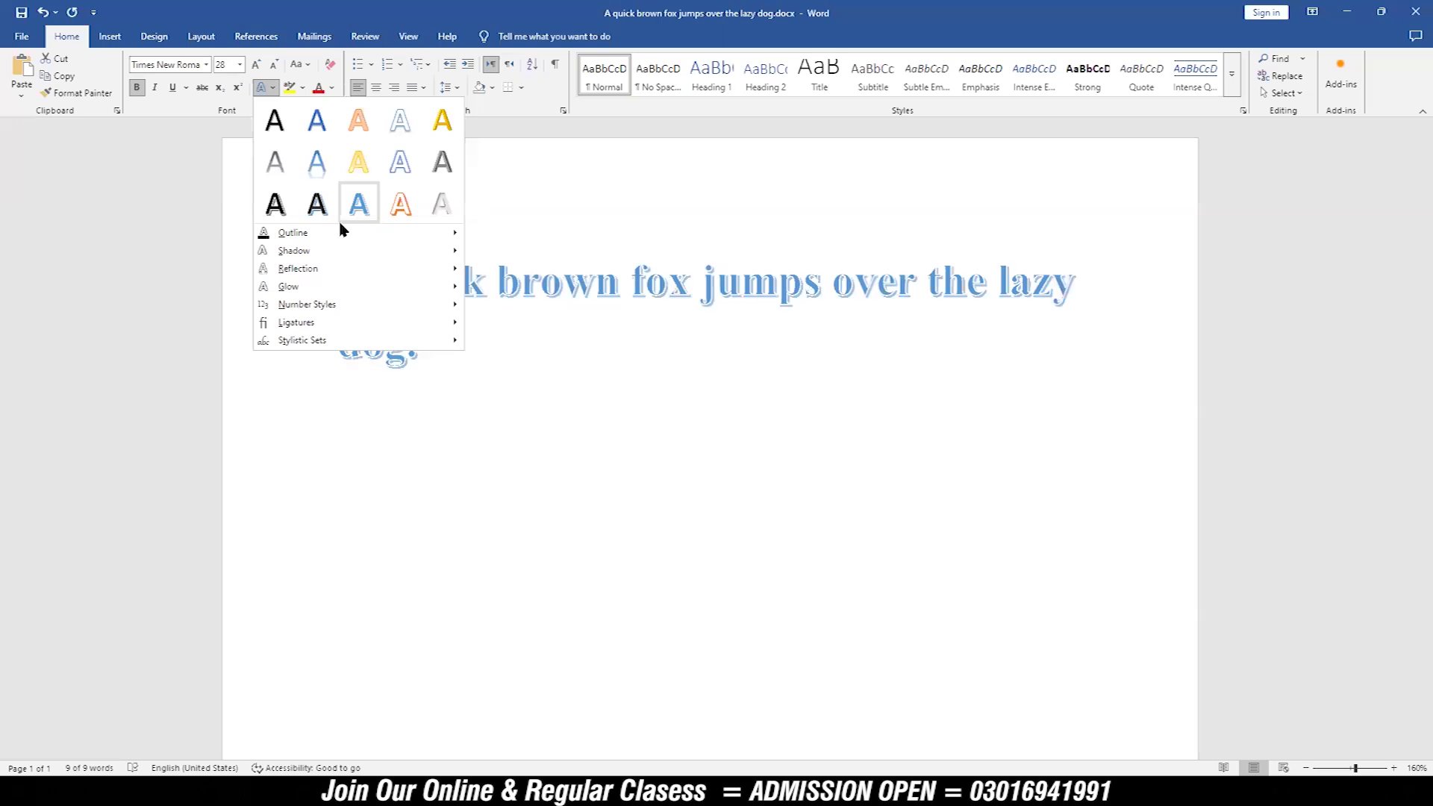
pyautogui.moveTo(430, 238)
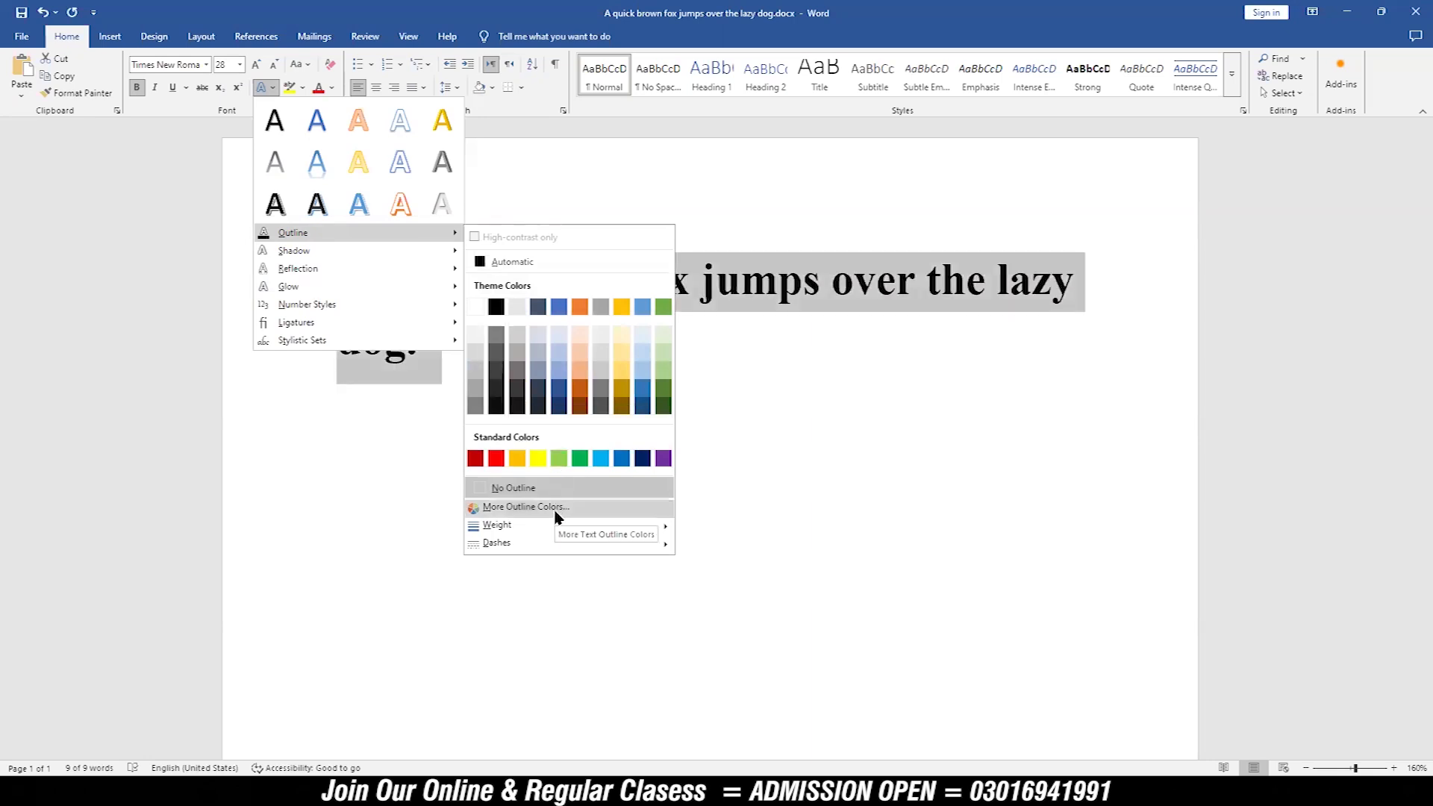
pyautogui.moveTo(558, 526)
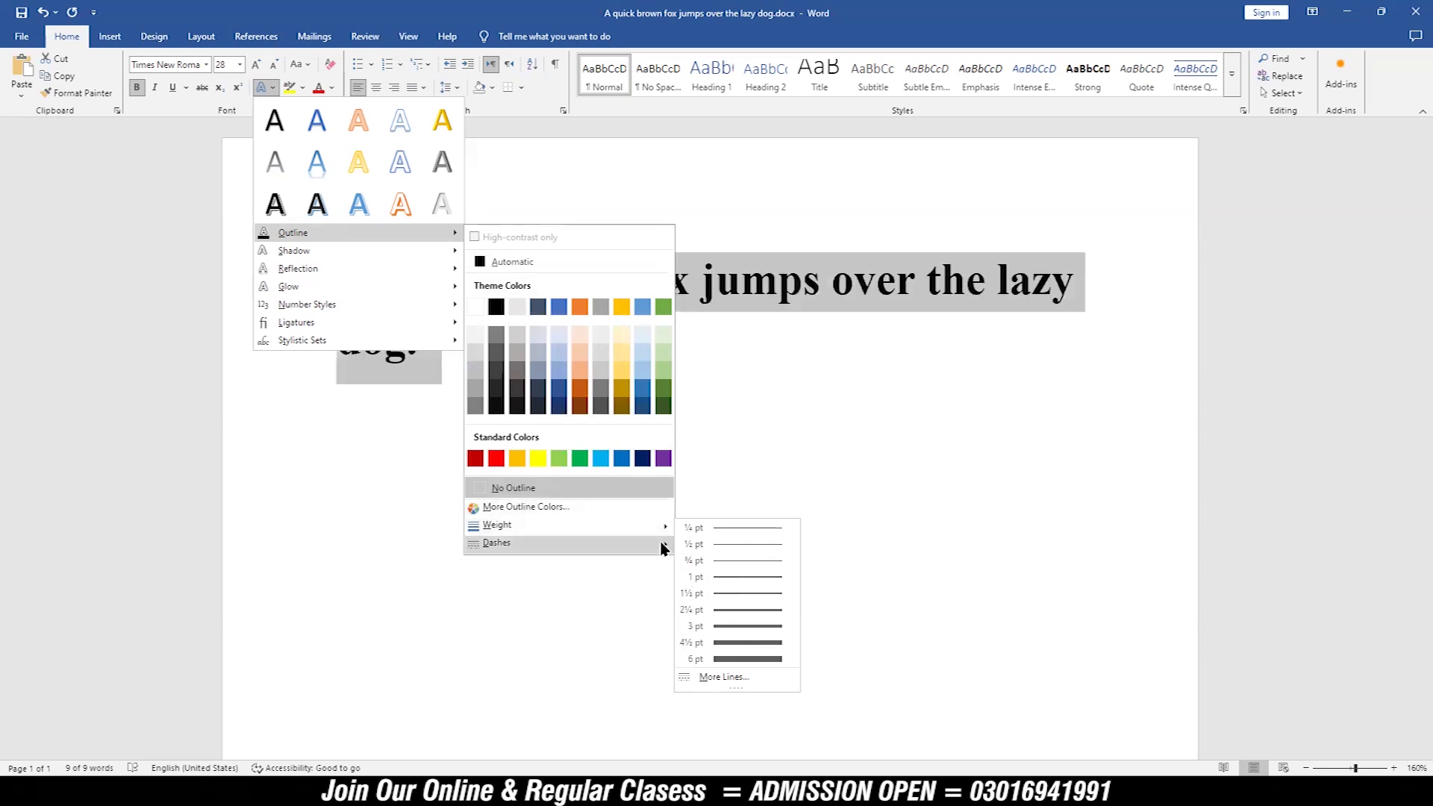
pyautogui.moveTo(662, 544)
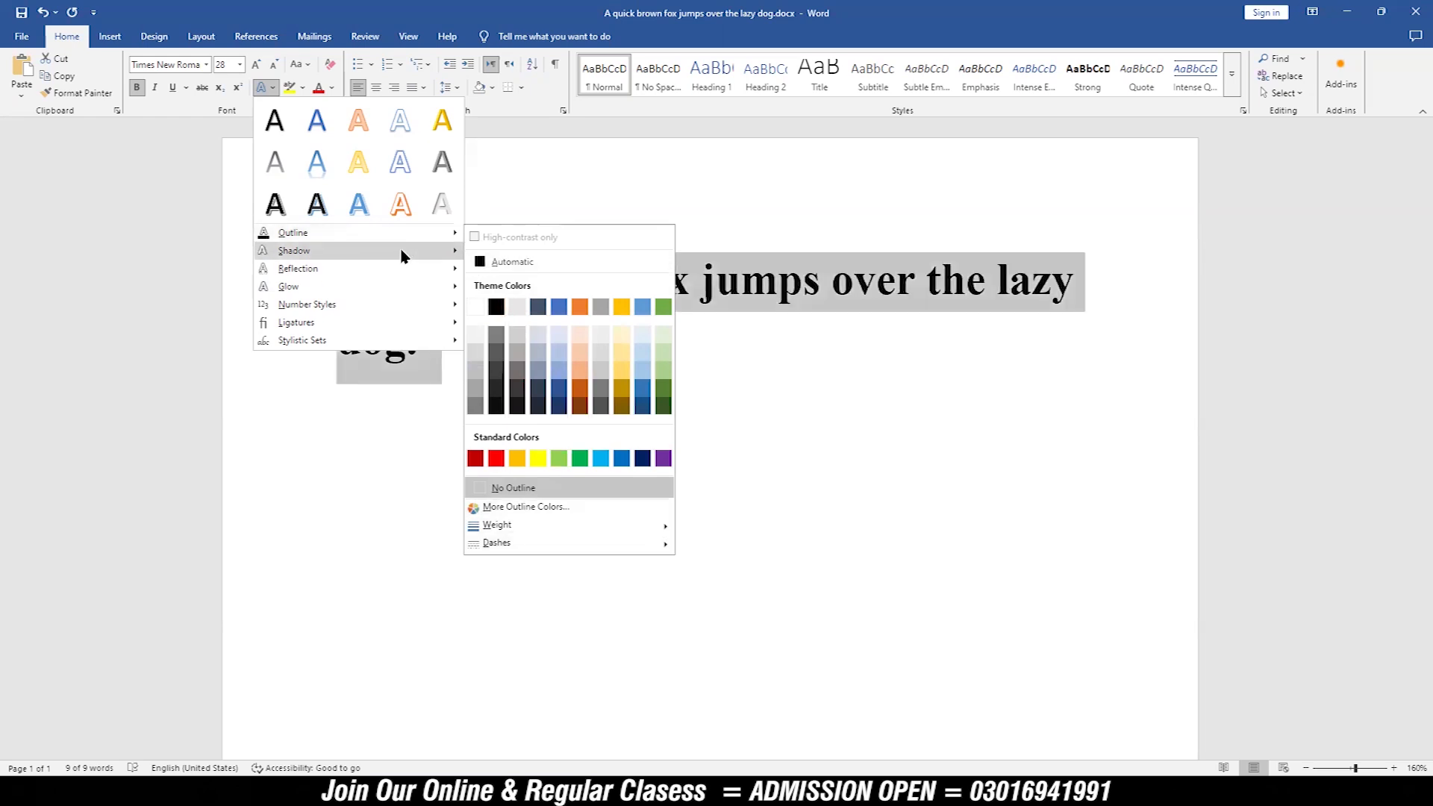
pyautogui.moveTo(401, 256)
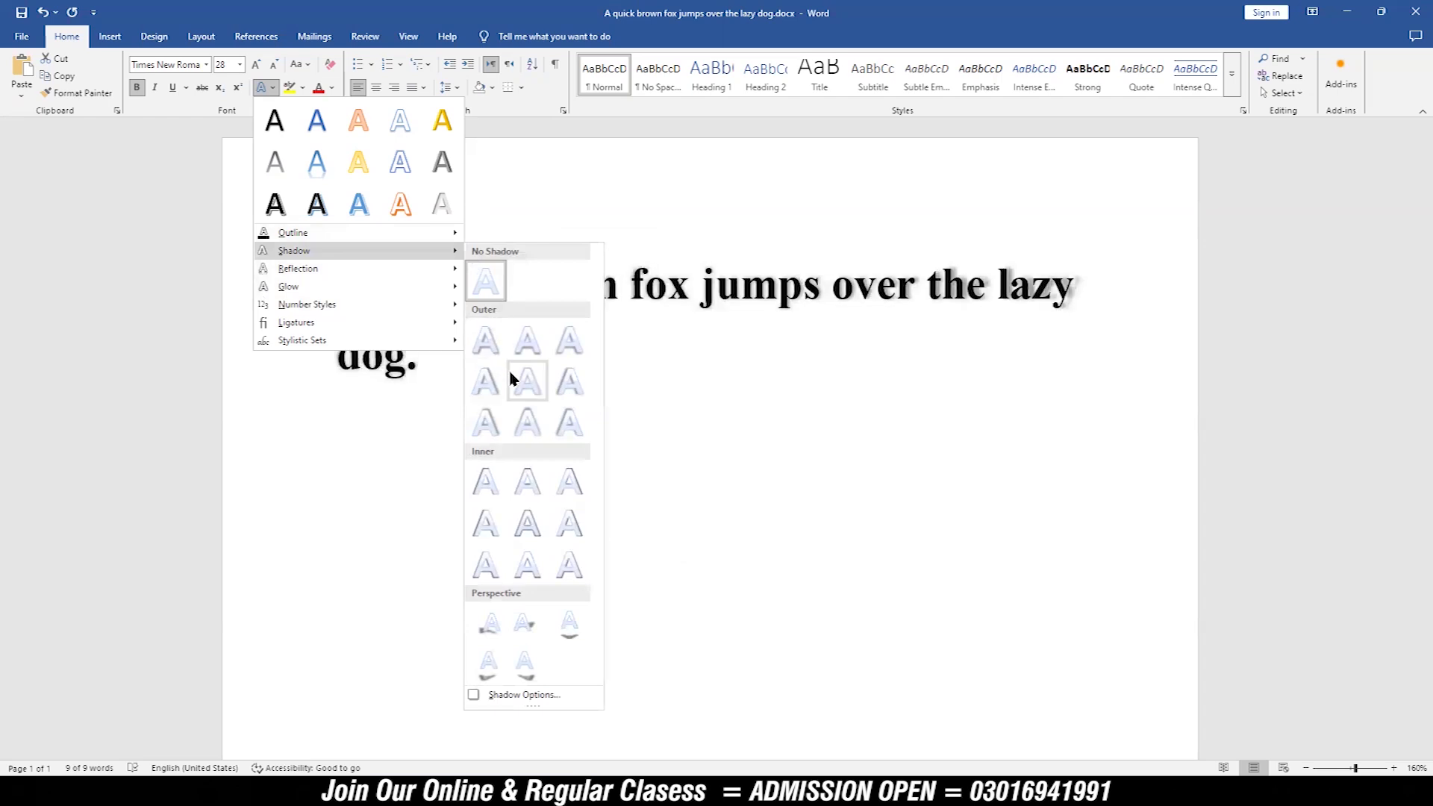
pyautogui.click(357, 208)
# Step: Browse the Shadow, Reflection and Glow text effects for the sentence, including the glow colours, and open the detailed Glow options
pyautogui.click(263, 88)
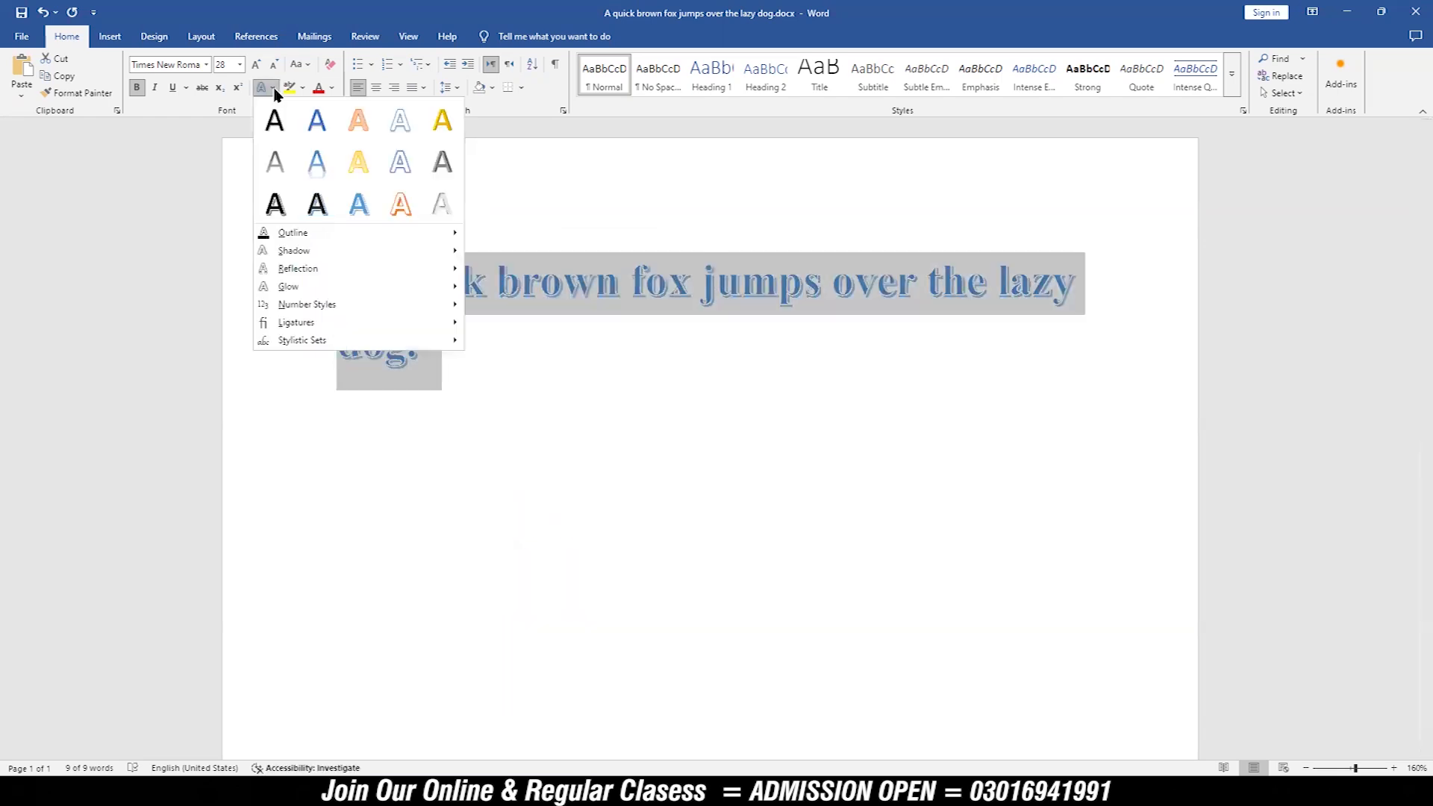
pyautogui.moveTo(334, 256)
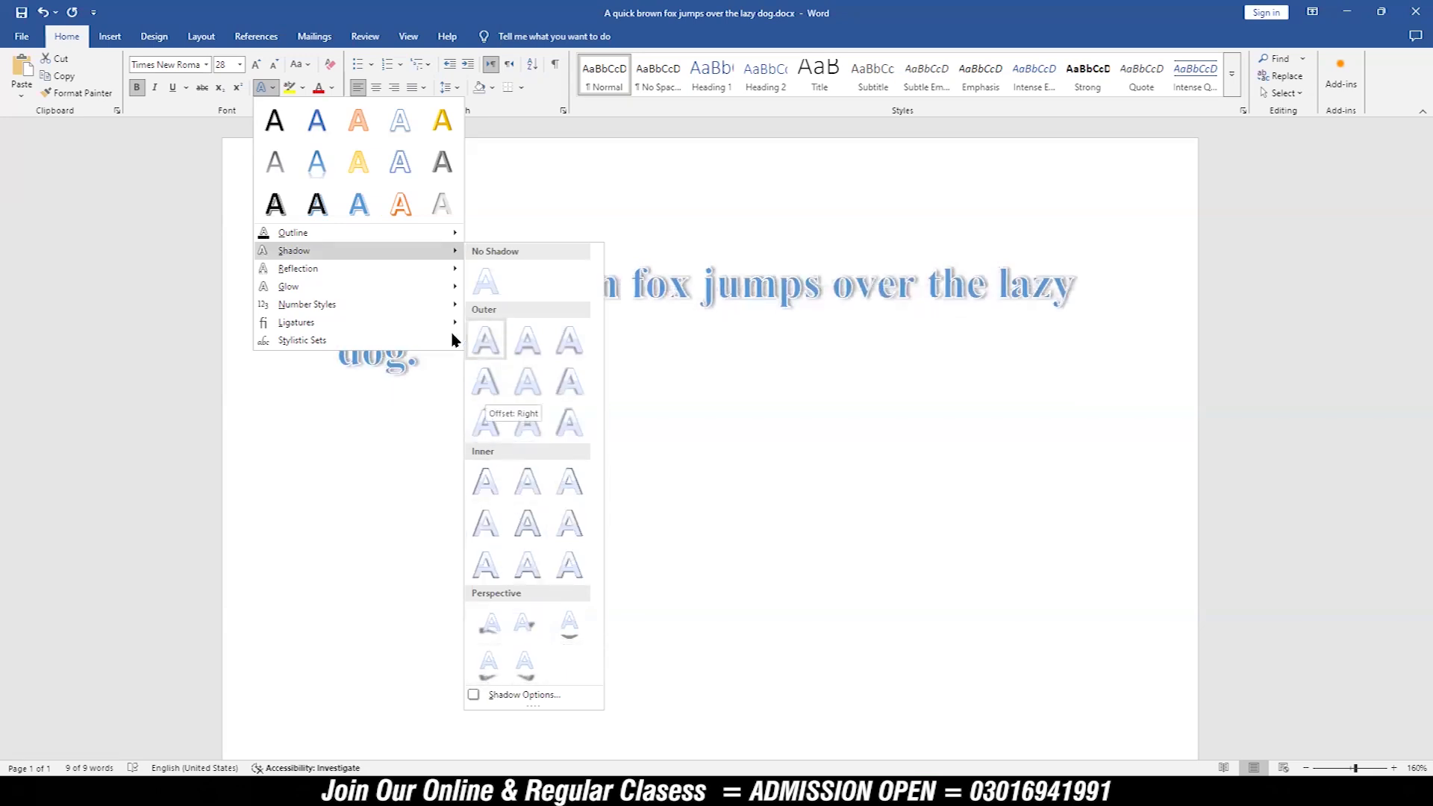
pyautogui.moveTo(423, 272)
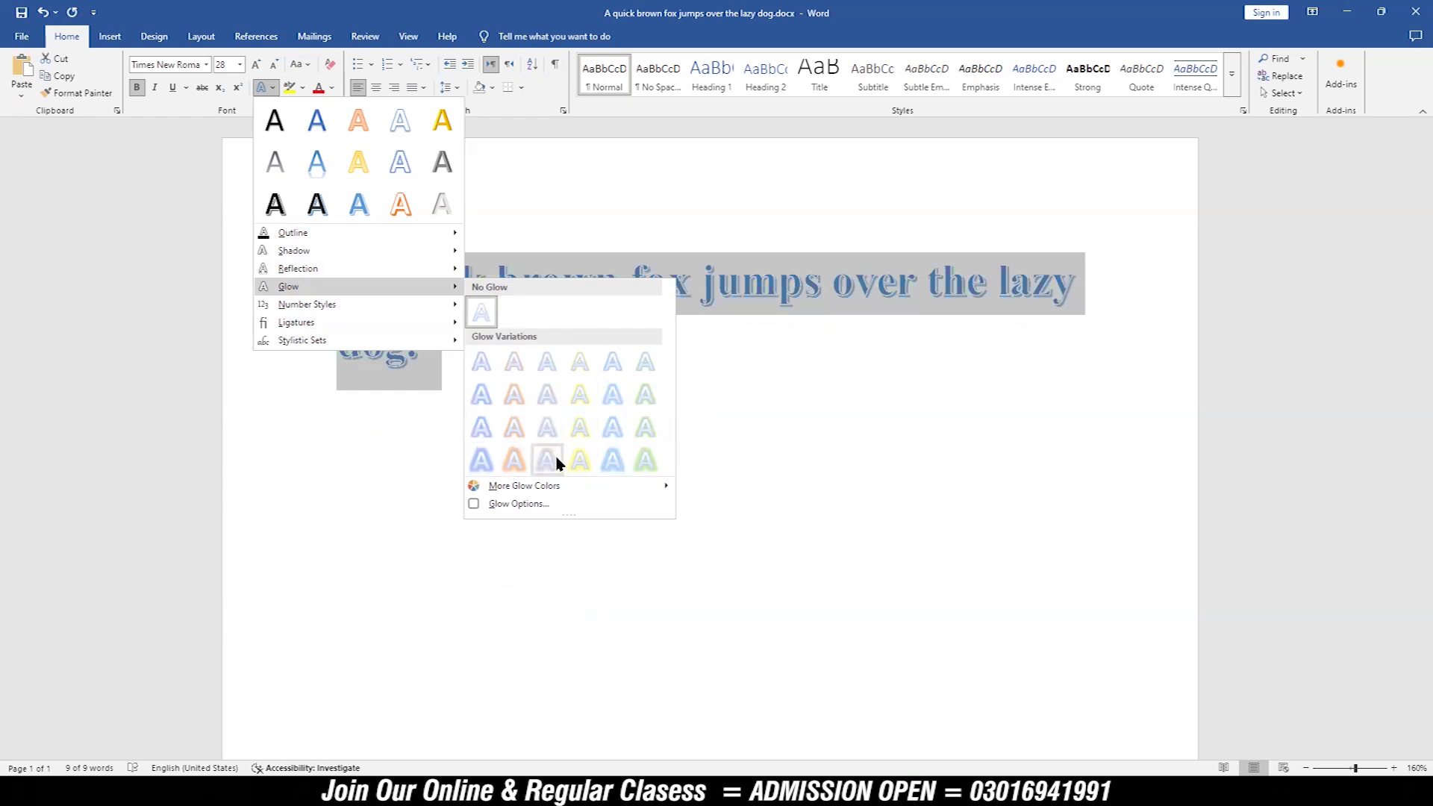
pyautogui.moveTo(611, 489)
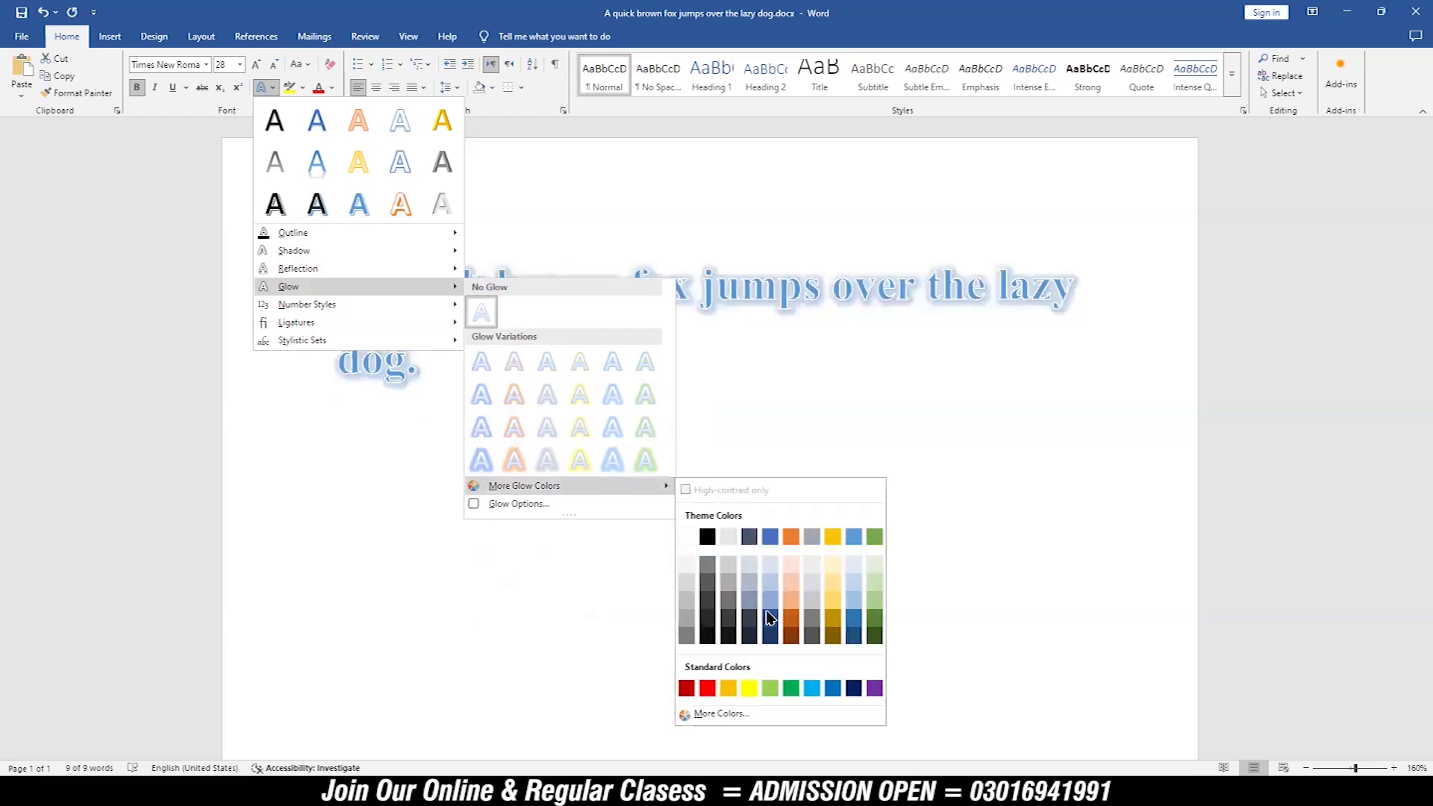
pyautogui.click(477, 507)
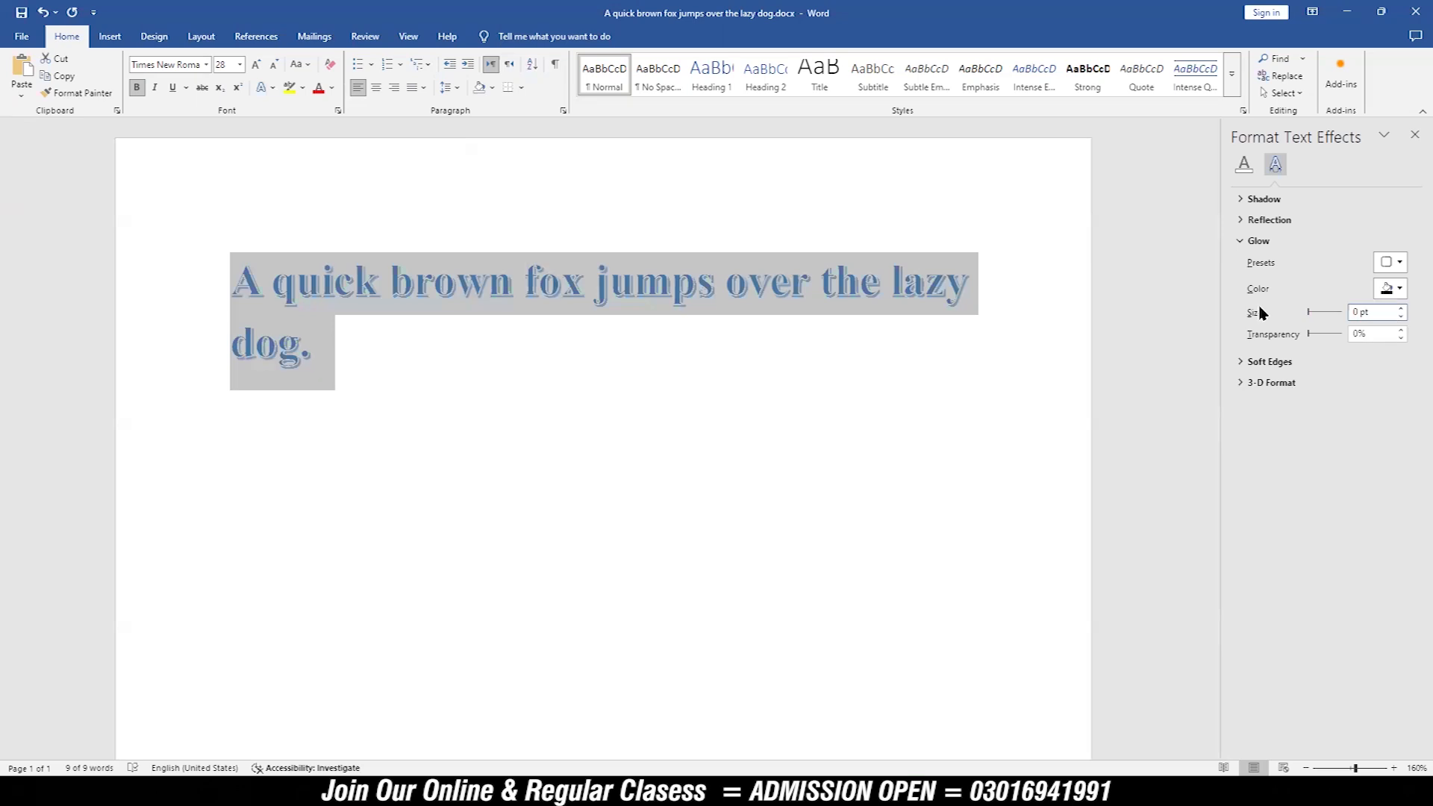
pyautogui.click(793, 344)
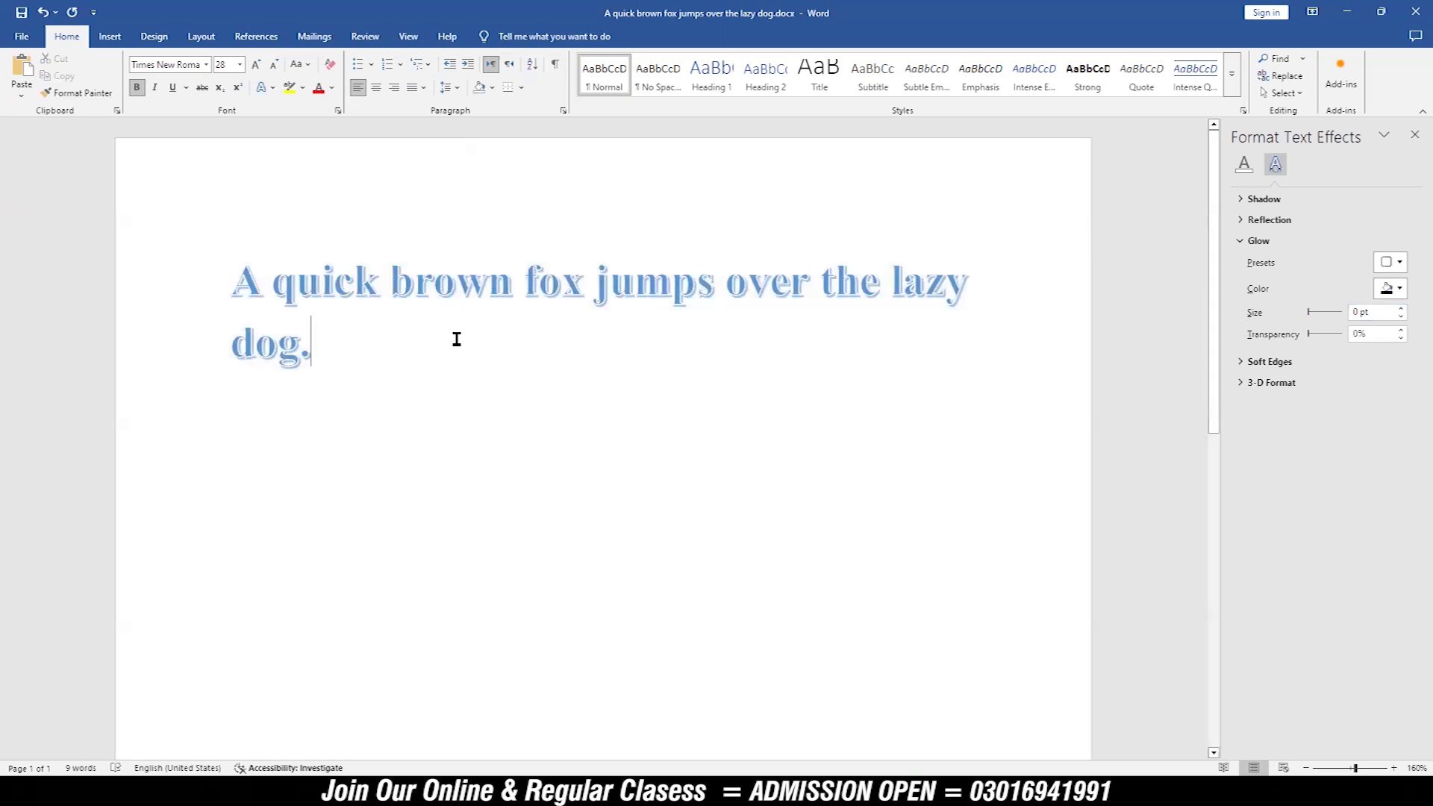
# Step: Apply the Default stylistic set and the Individual stylistic set to the sentence
pyautogui.tripleClick(254, 298)
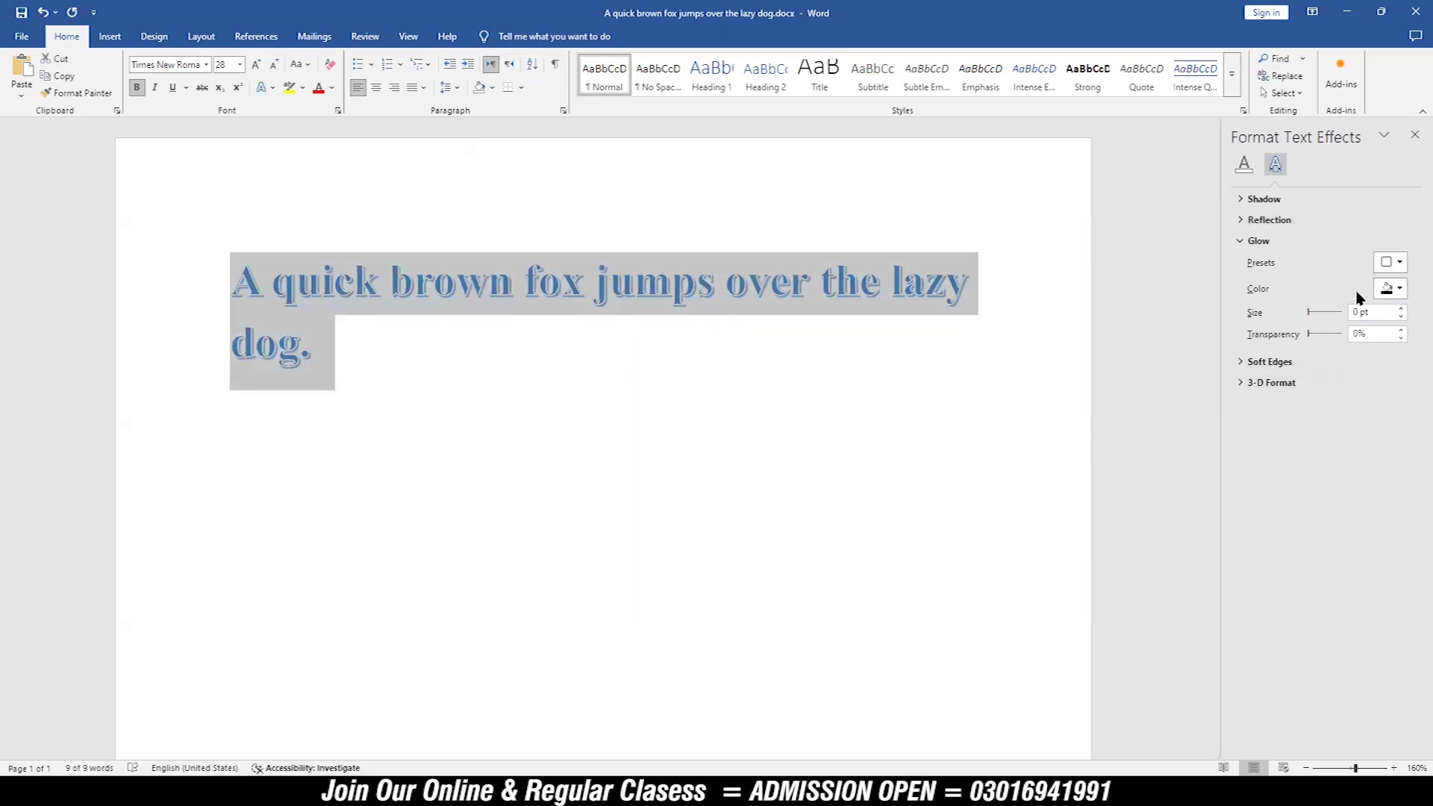
pyautogui.click(263, 87)
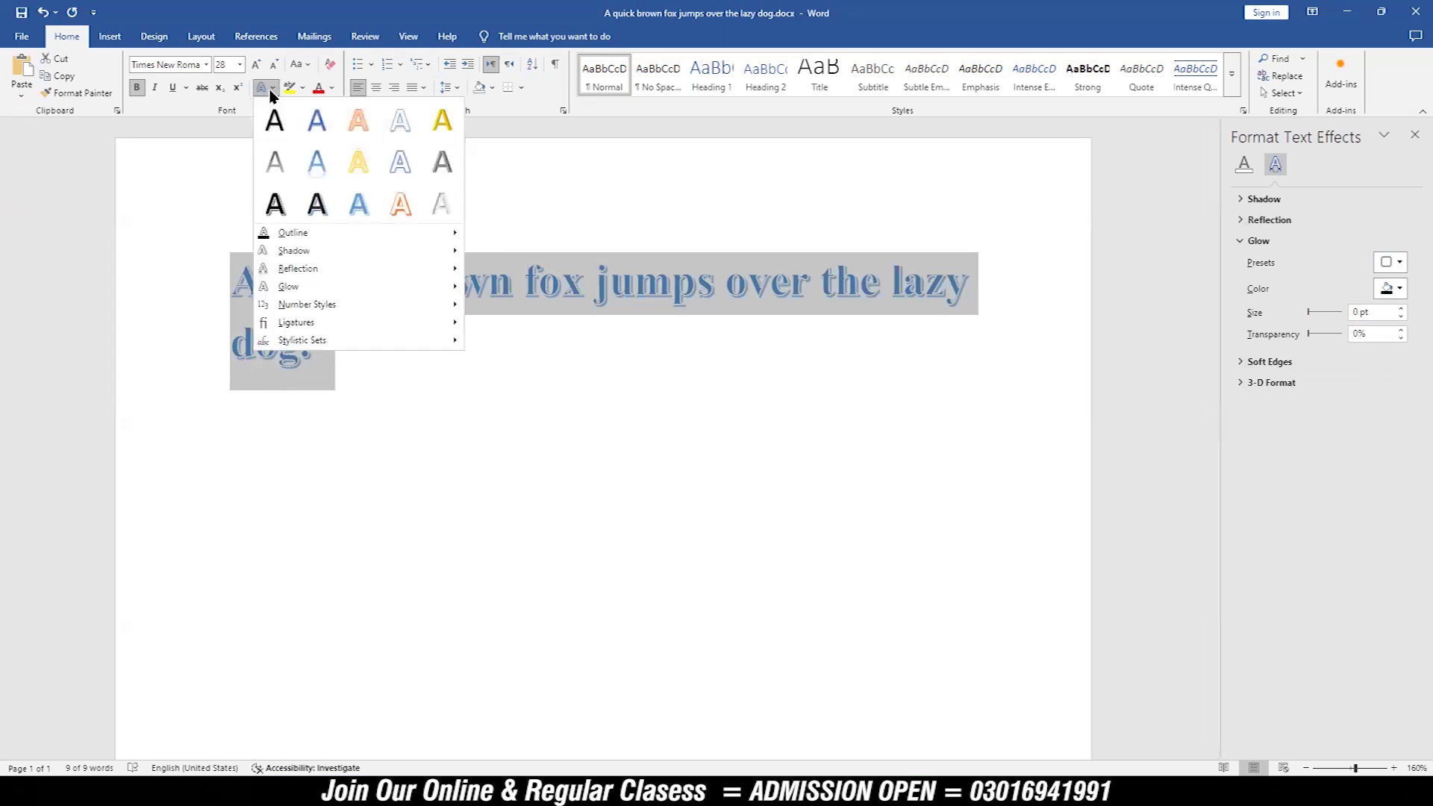
pyautogui.moveTo(338, 288)
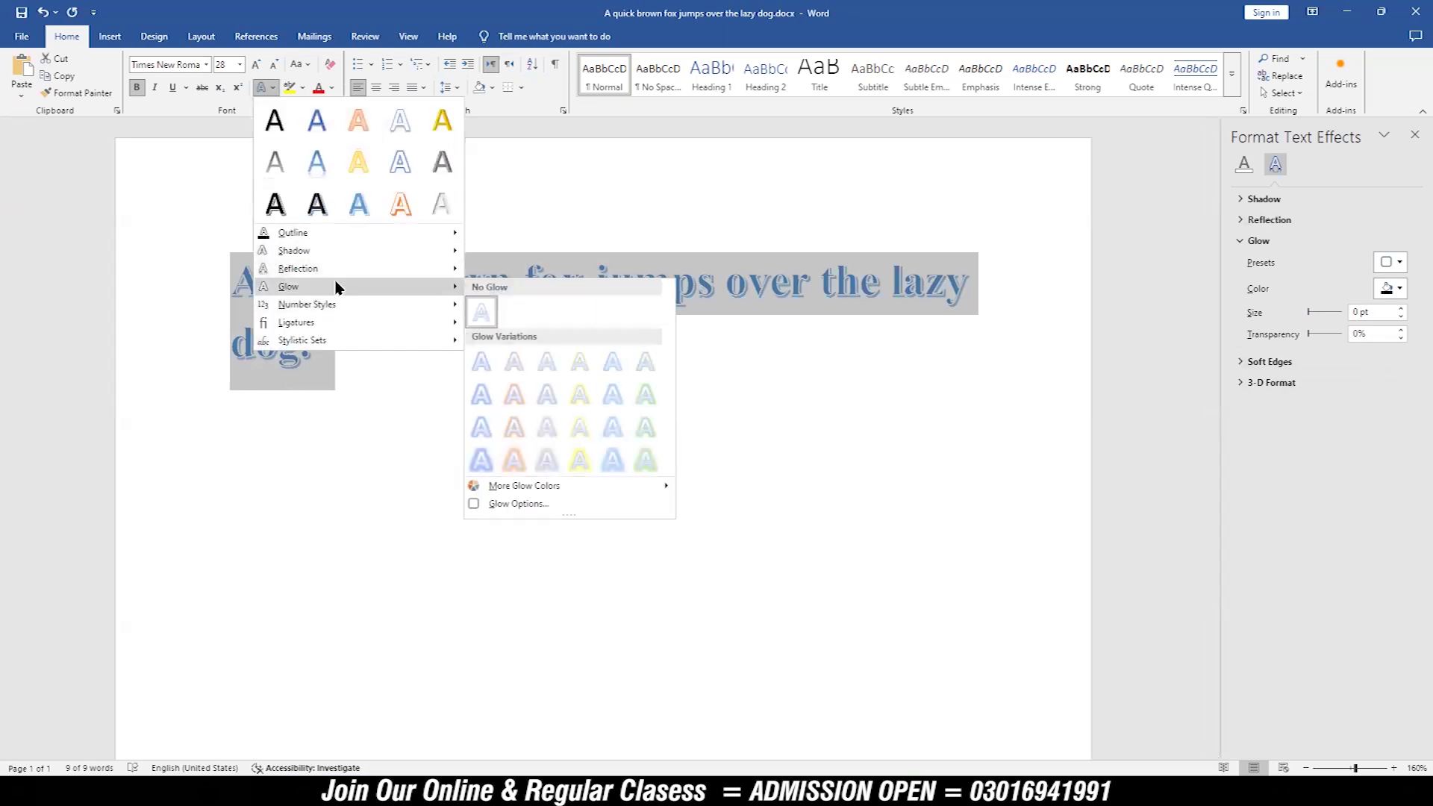
pyautogui.moveTo(346, 312)
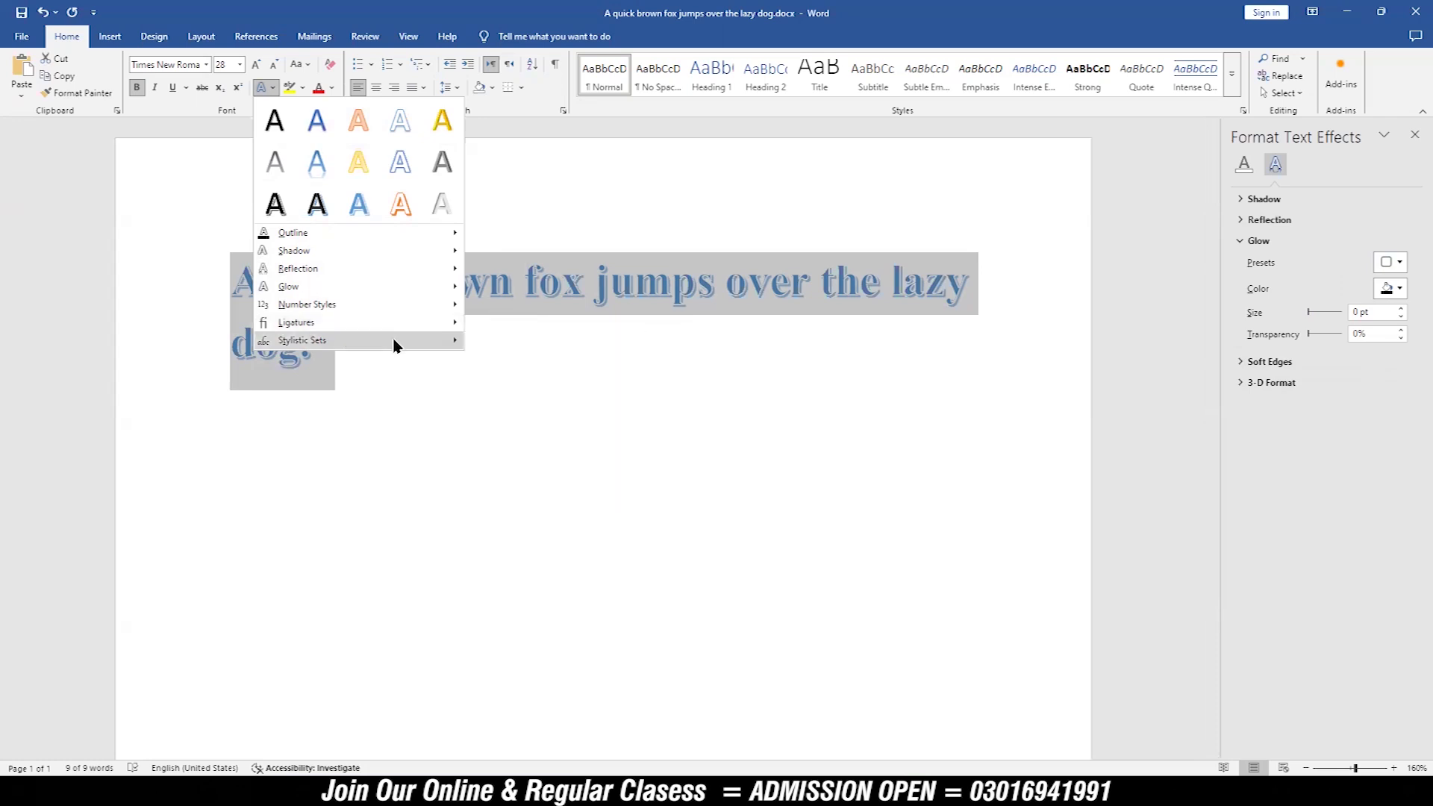
pyautogui.moveTo(396, 345)
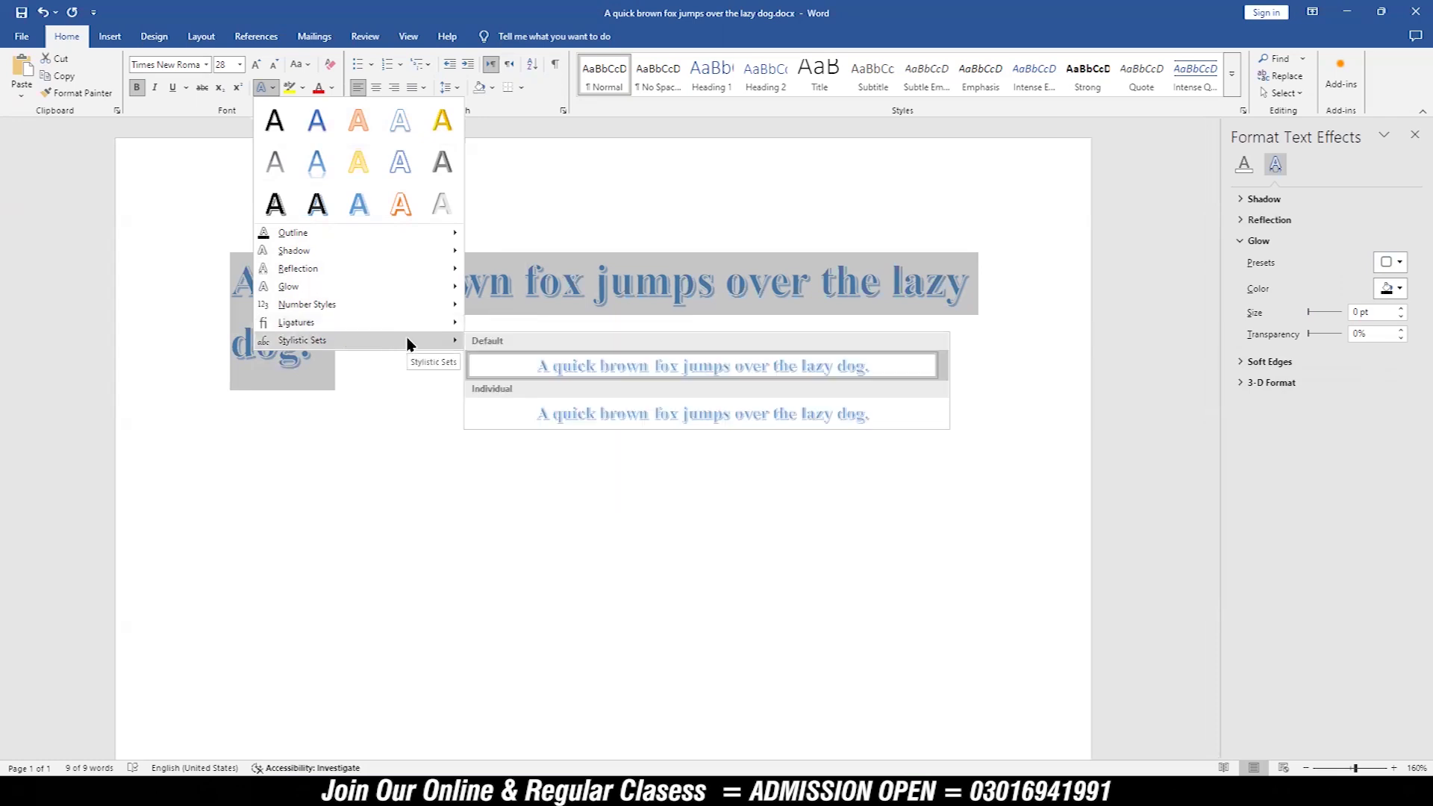
pyautogui.click(505, 366)
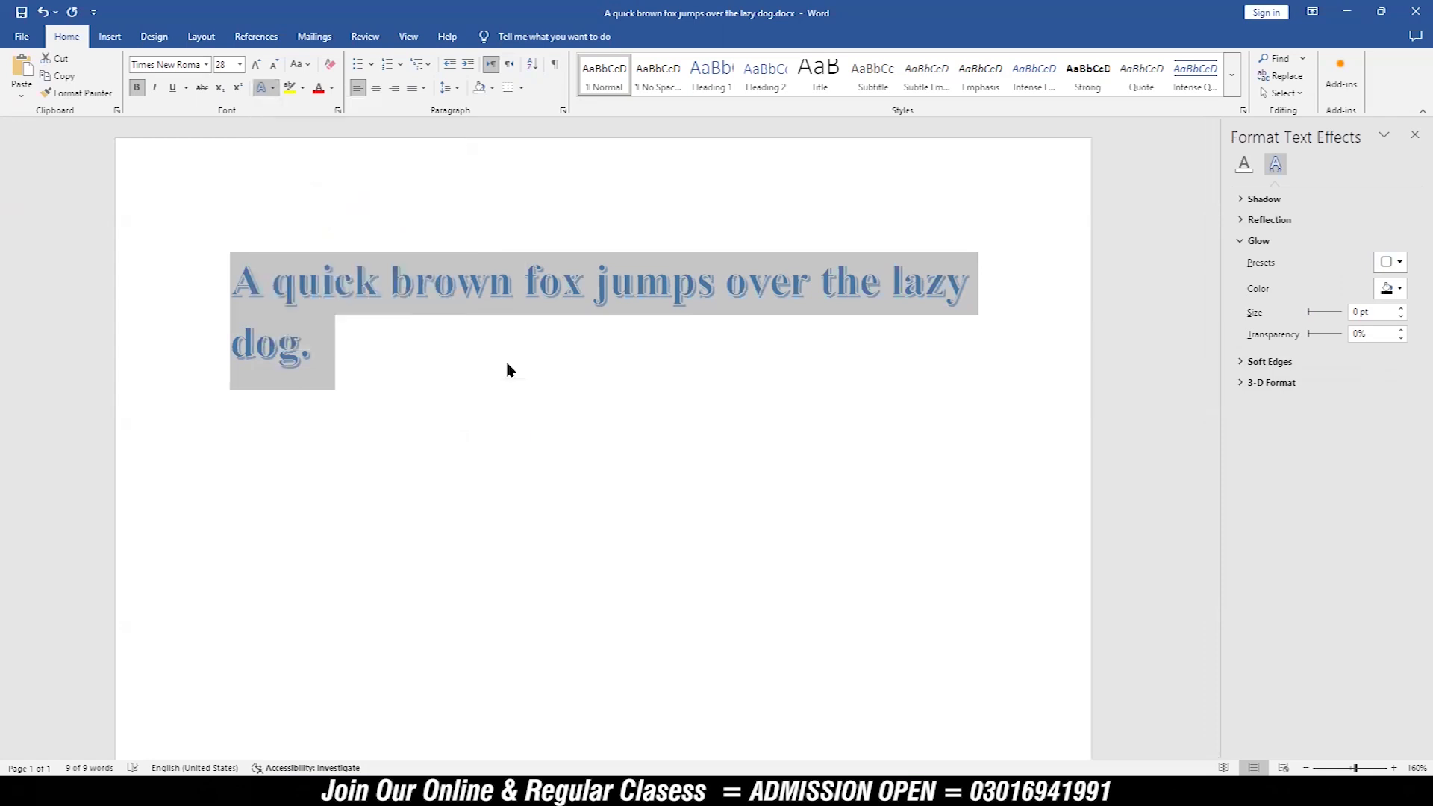
pyautogui.click(409, 375)
pyautogui.moveTo(329, 361); pyautogui.dragTo(232, 277)
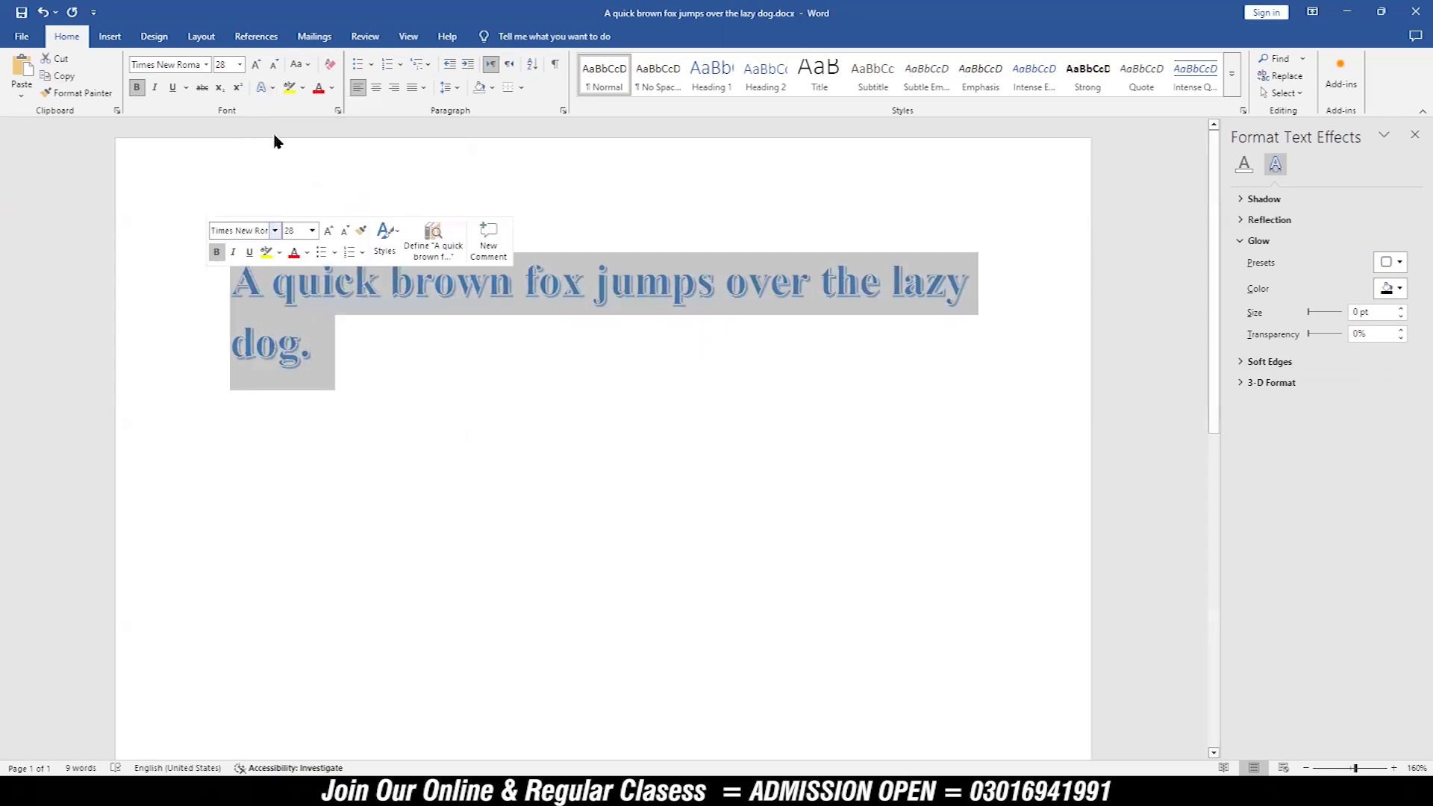
pyautogui.click(266, 88)
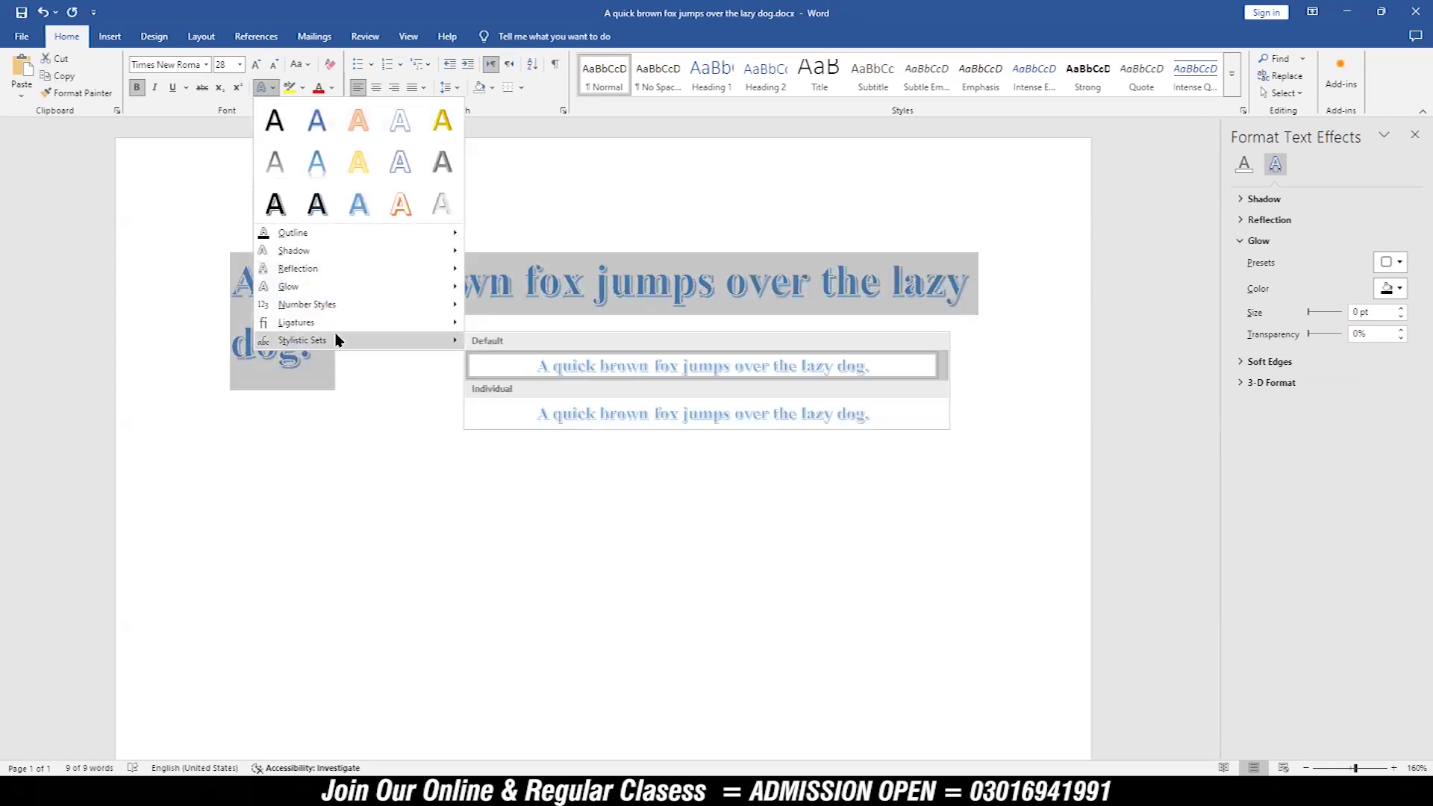
pyautogui.click(543, 412)
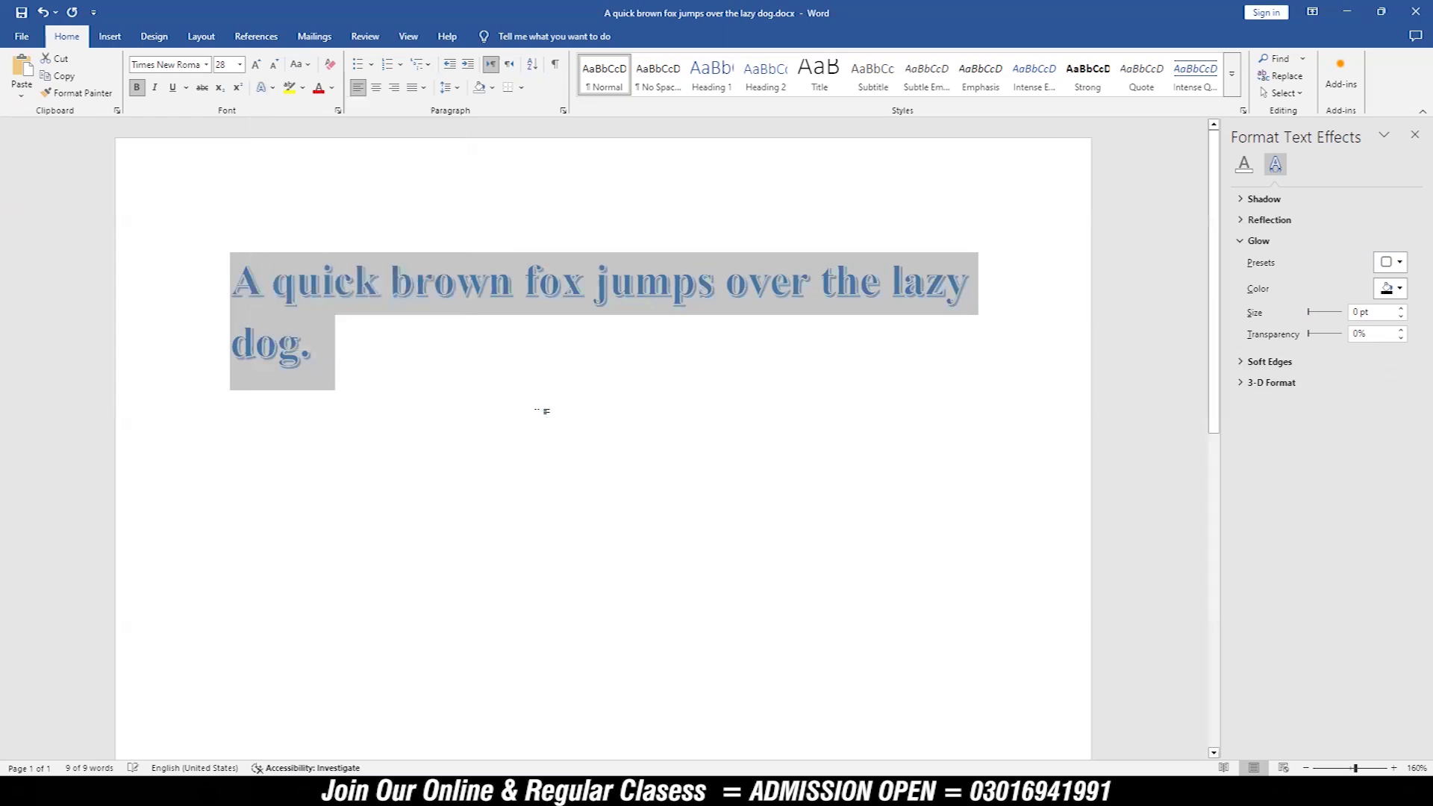
pyautogui.click(397, 382)
# Step: Apply the gold preset text effect to the whole sentence
pyautogui.moveTo(336, 371); pyautogui.dragTo(240, 310)
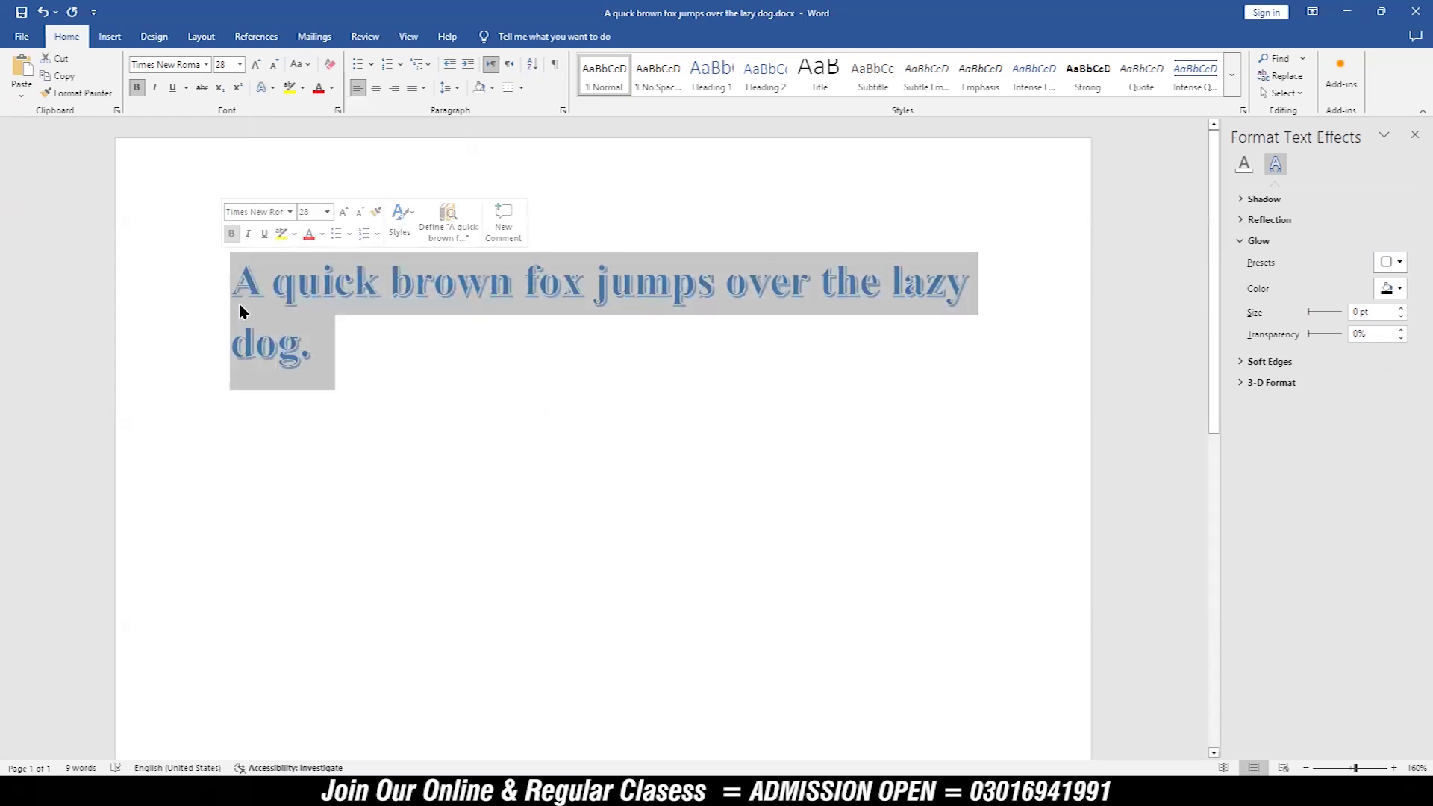
pyautogui.click(267, 88)
pyautogui.moveTo(410, 350)
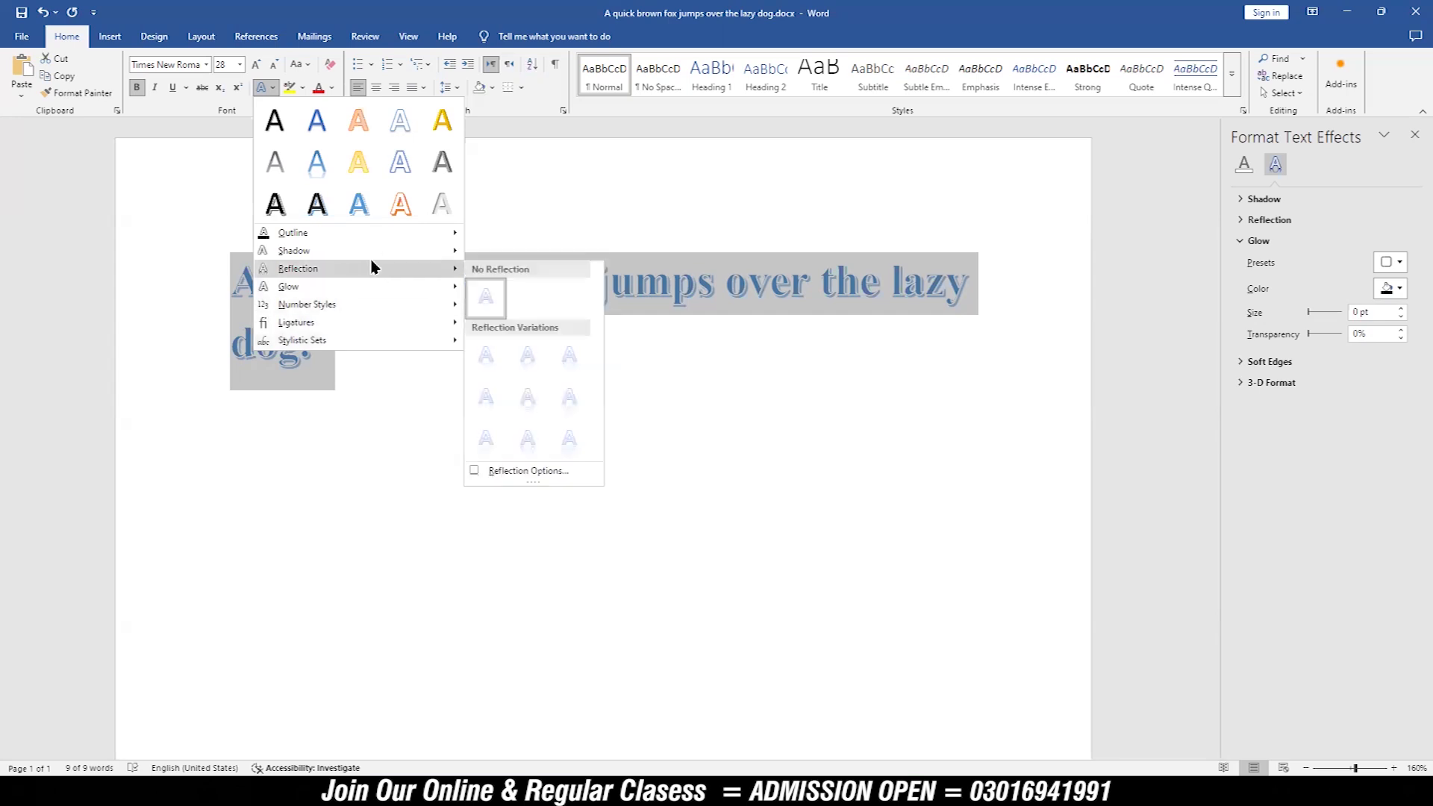
pyautogui.moveTo(364, 233)
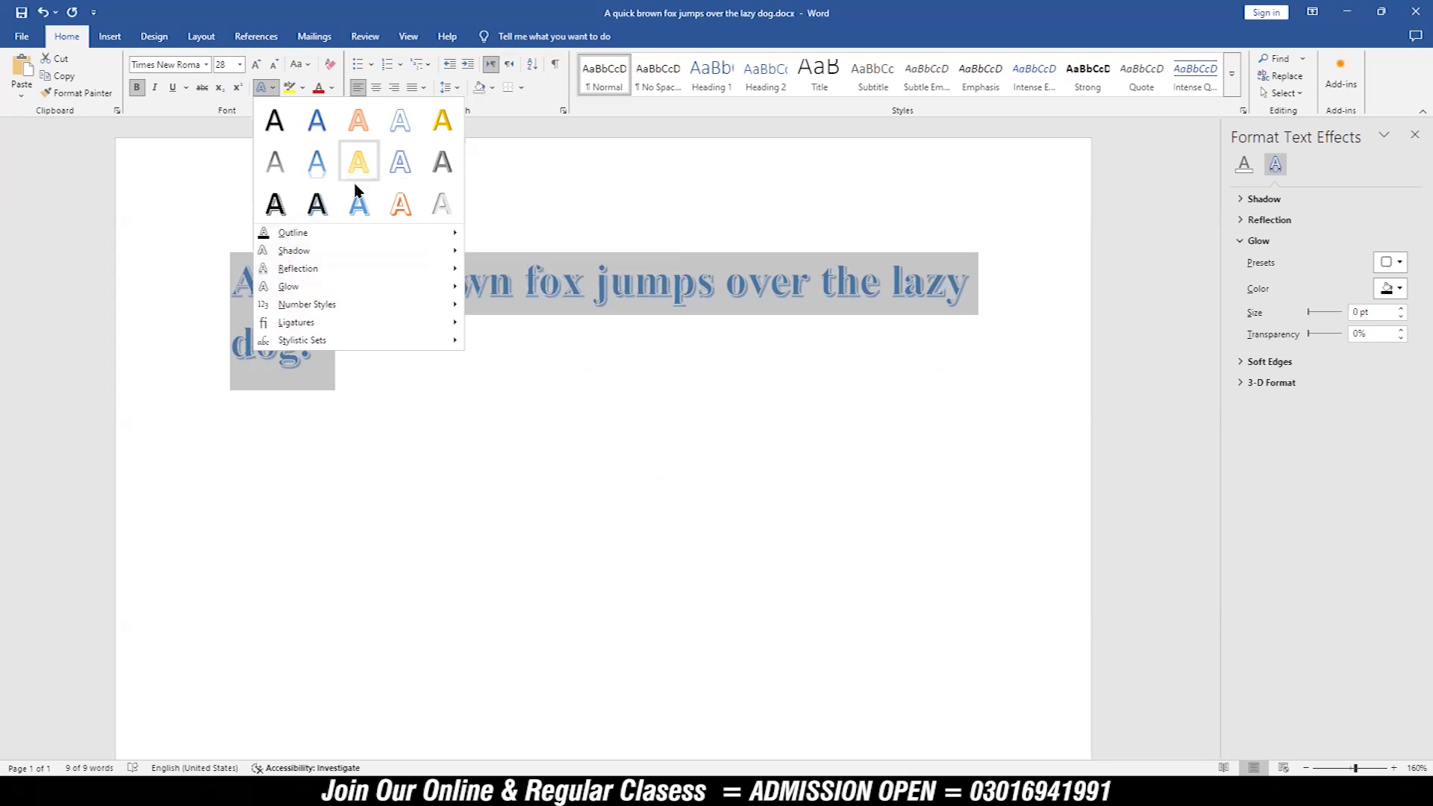
pyautogui.click(442, 126)
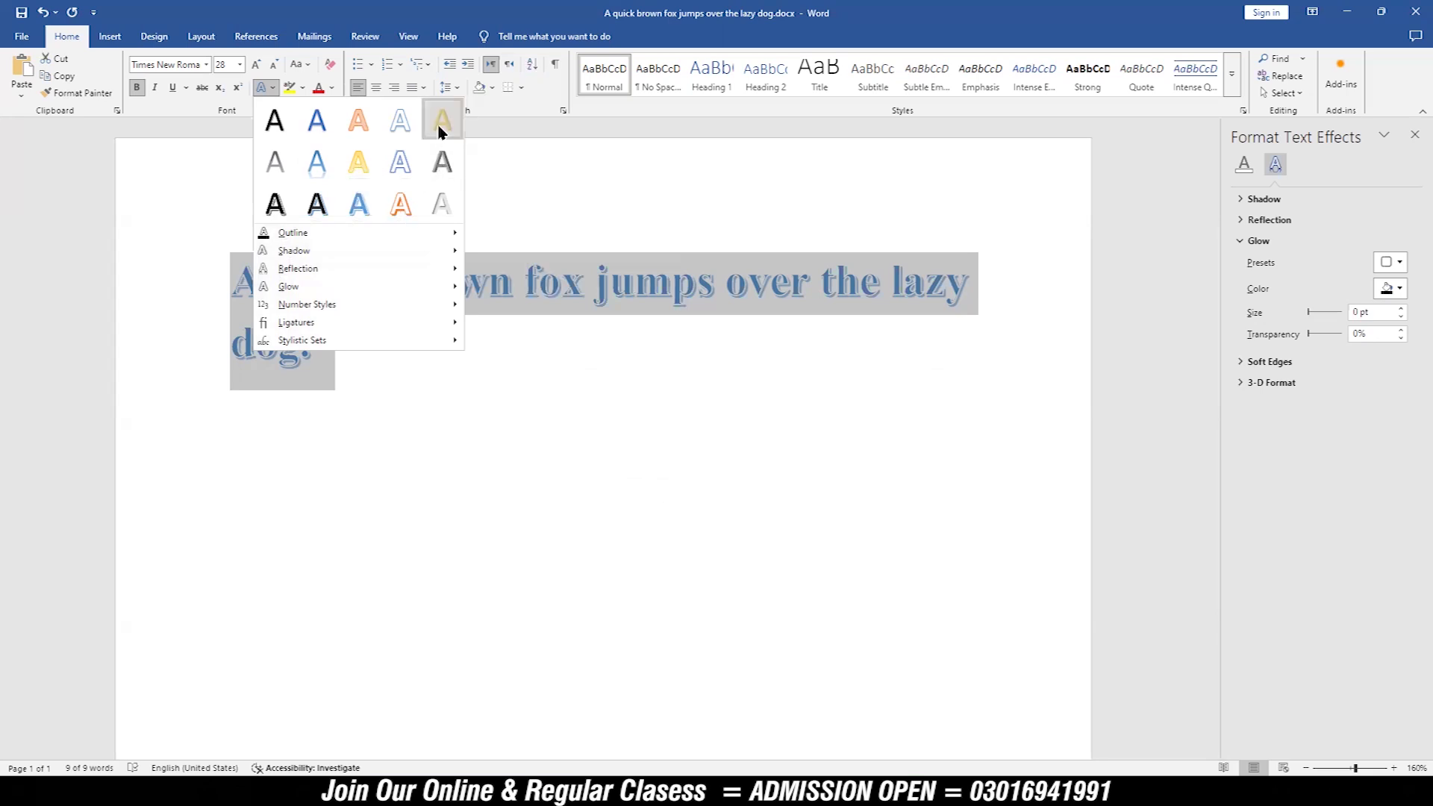
pyautogui.click(346, 362)
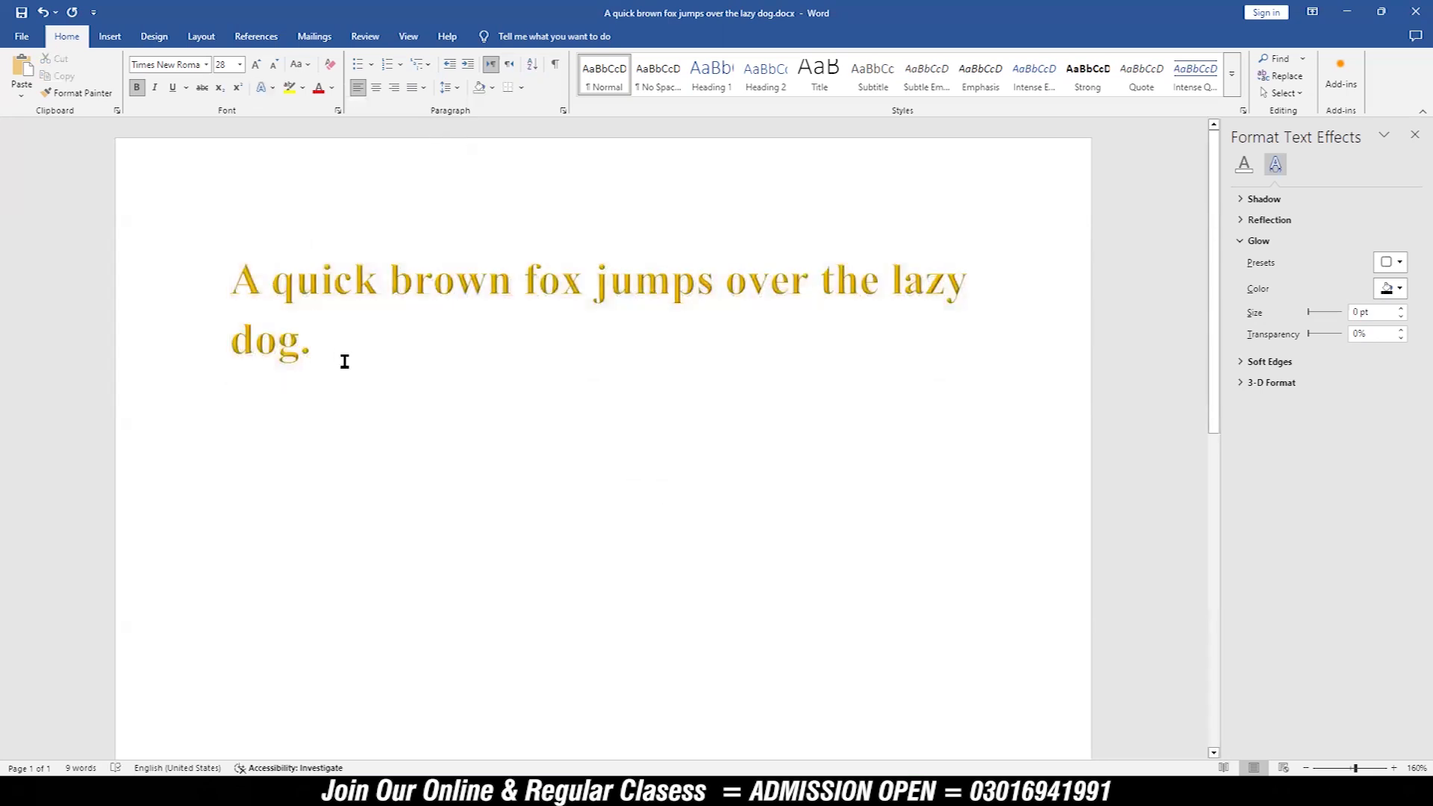
# Step: Clear all formatting from the sentence and enlarge its font to size 26
pyautogui.moveTo(342, 361); pyautogui.dragTo(221, 286)
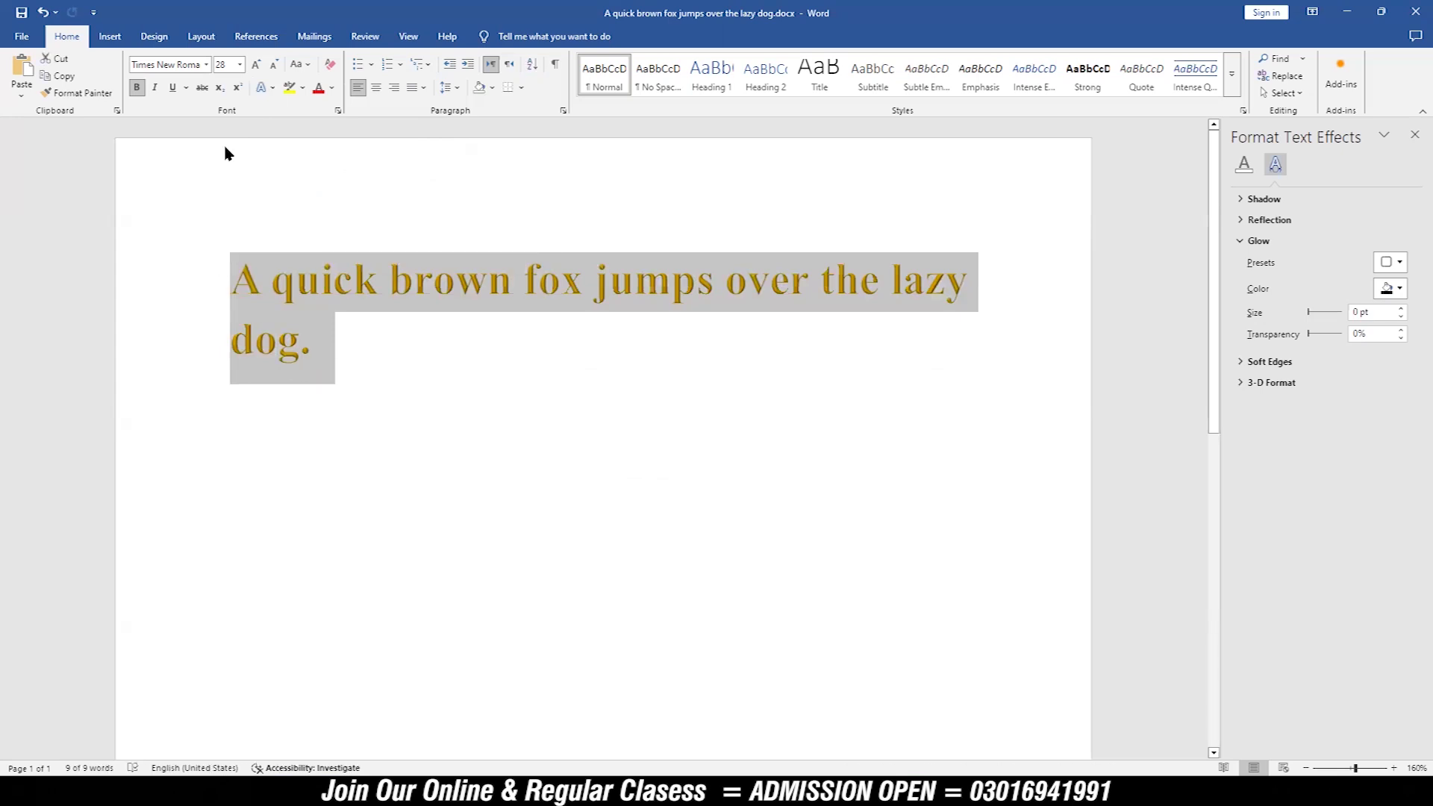
pyautogui.click(330, 64)
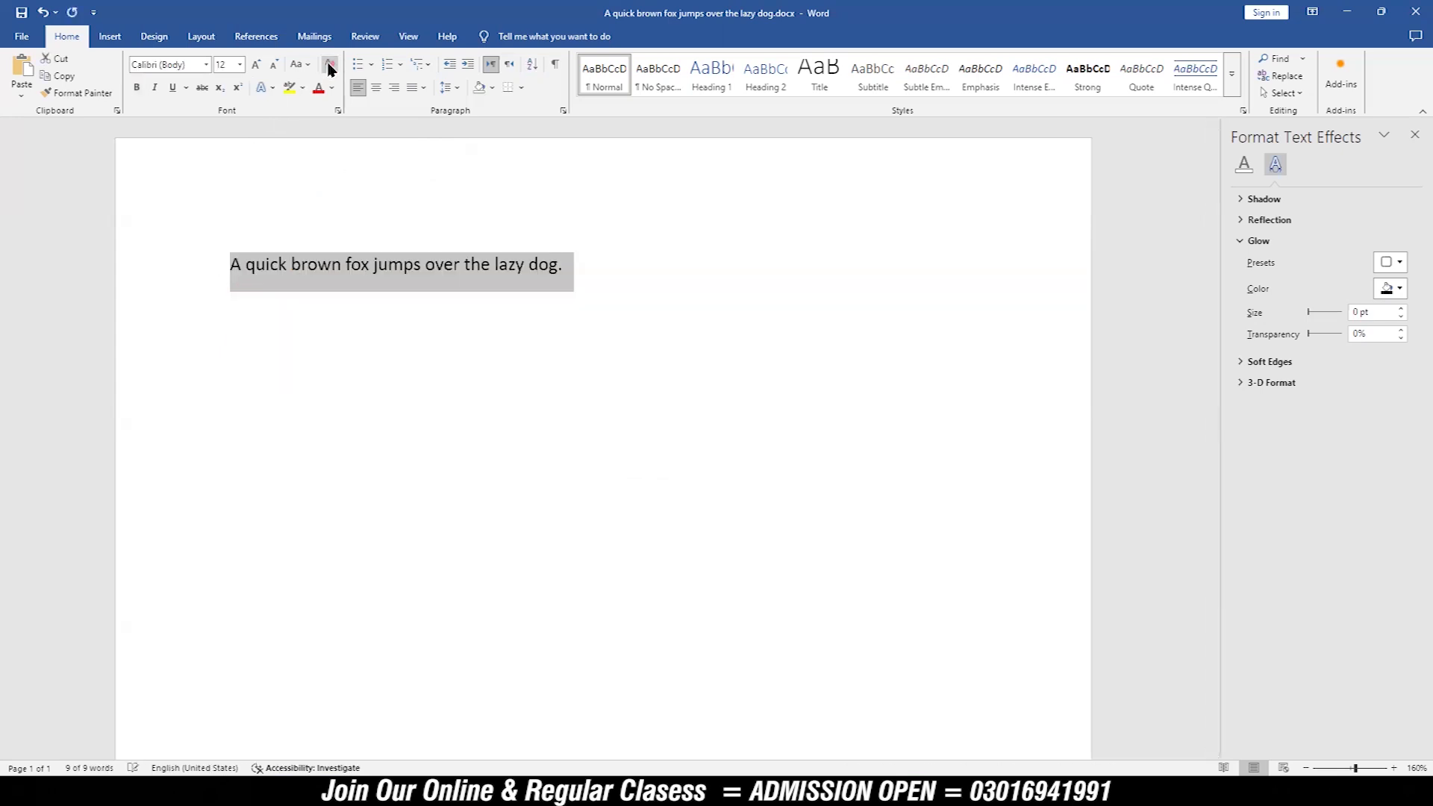
pyautogui.click(255, 65)
pyautogui.click(255, 66)
pyautogui.click(255, 66)
pyautogui.click(255, 66)
pyautogui.click(256, 65)
pyautogui.click(256, 65)
pyautogui.click(255, 66)
pyautogui.click(255, 67)
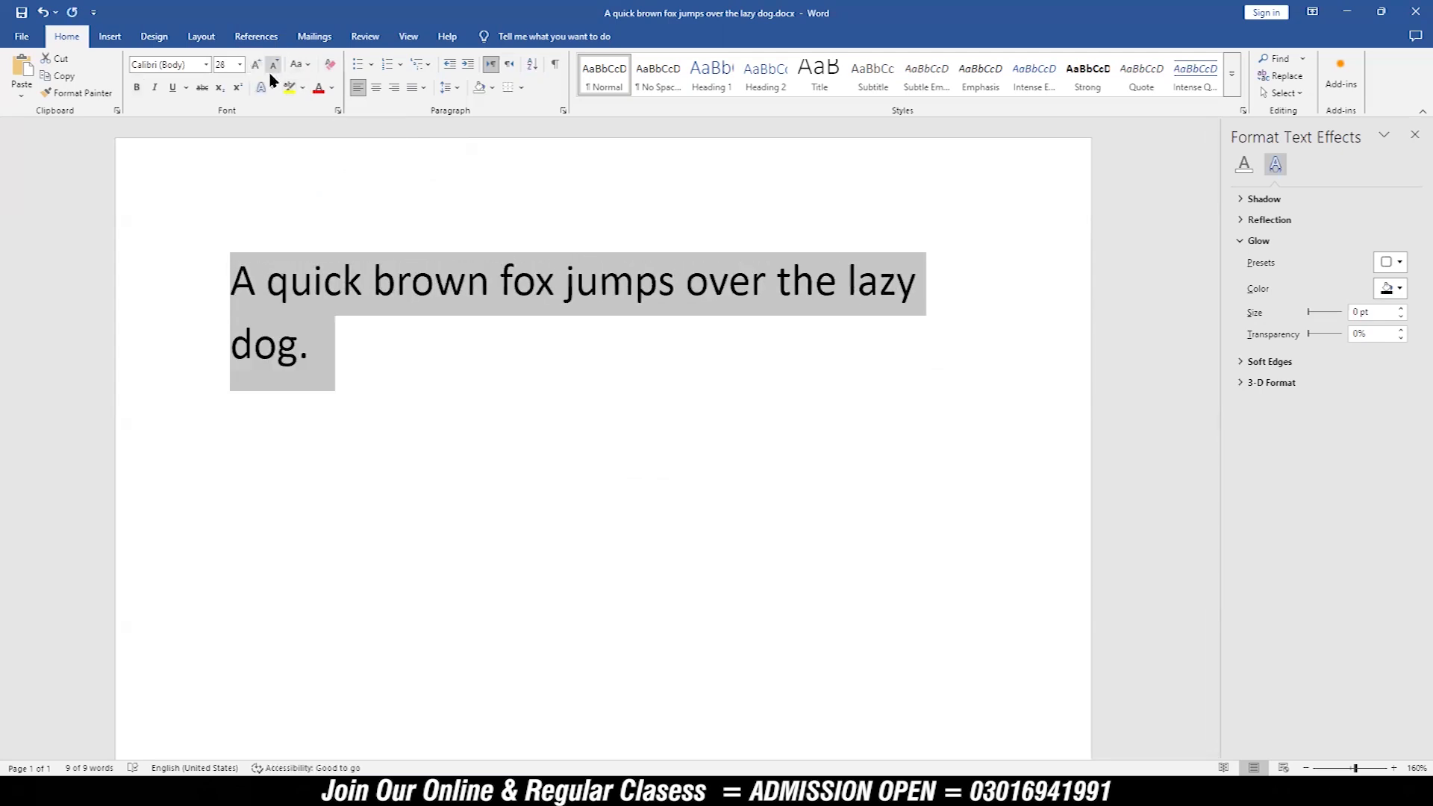
pyautogui.click(273, 69)
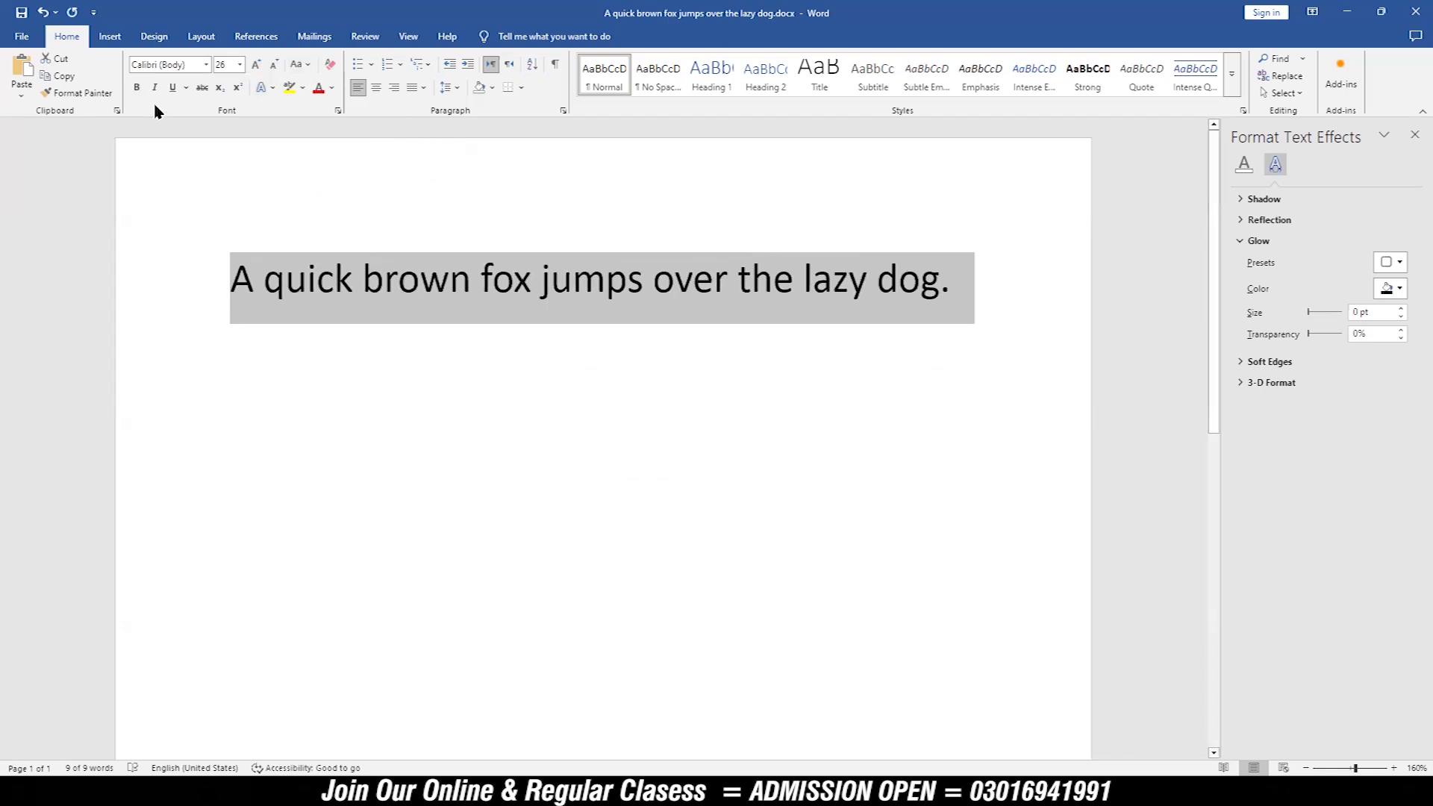
# Step: Make the sentence bold and look through the text highlight colours without applying one
pyautogui.click(137, 88)
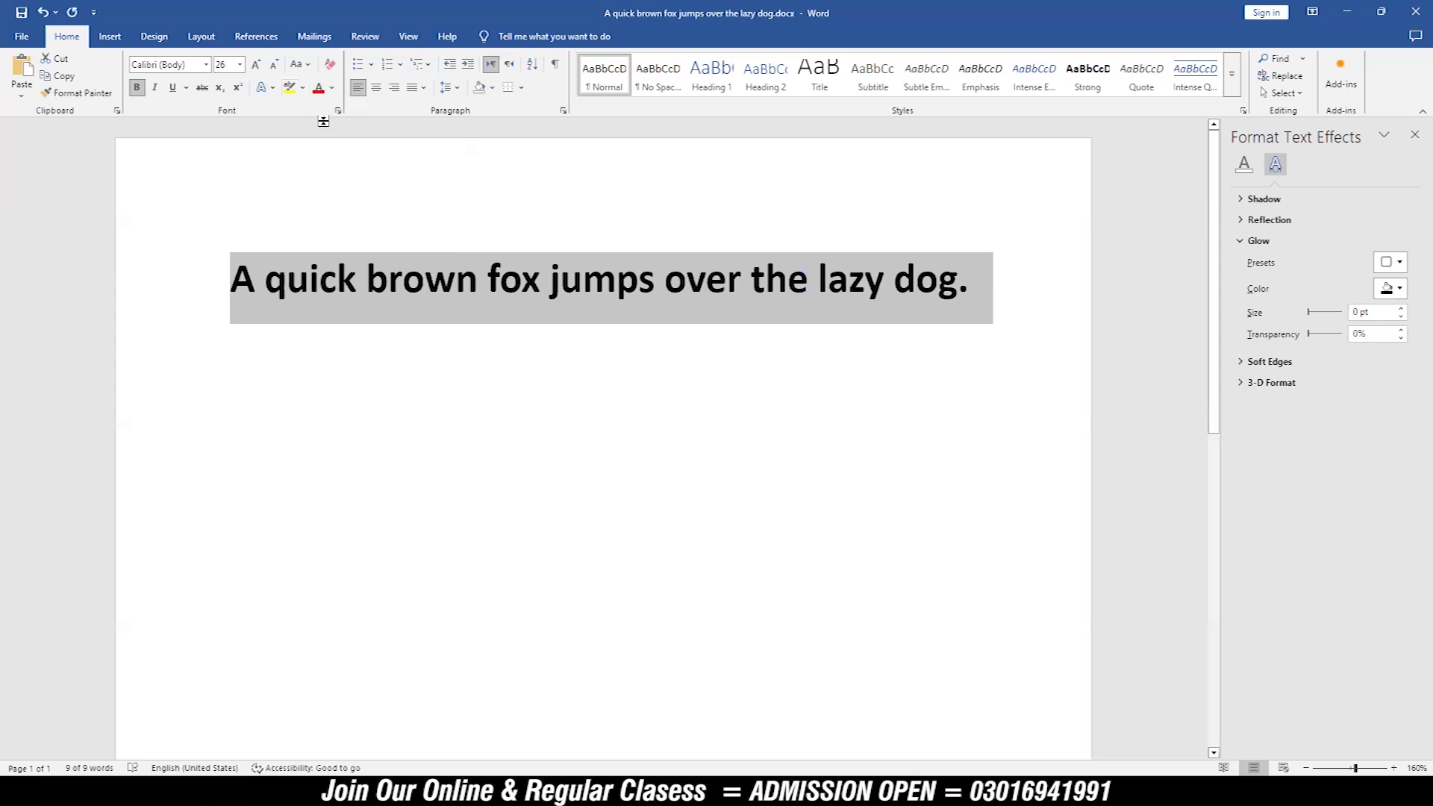
pyautogui.click(303, 88)
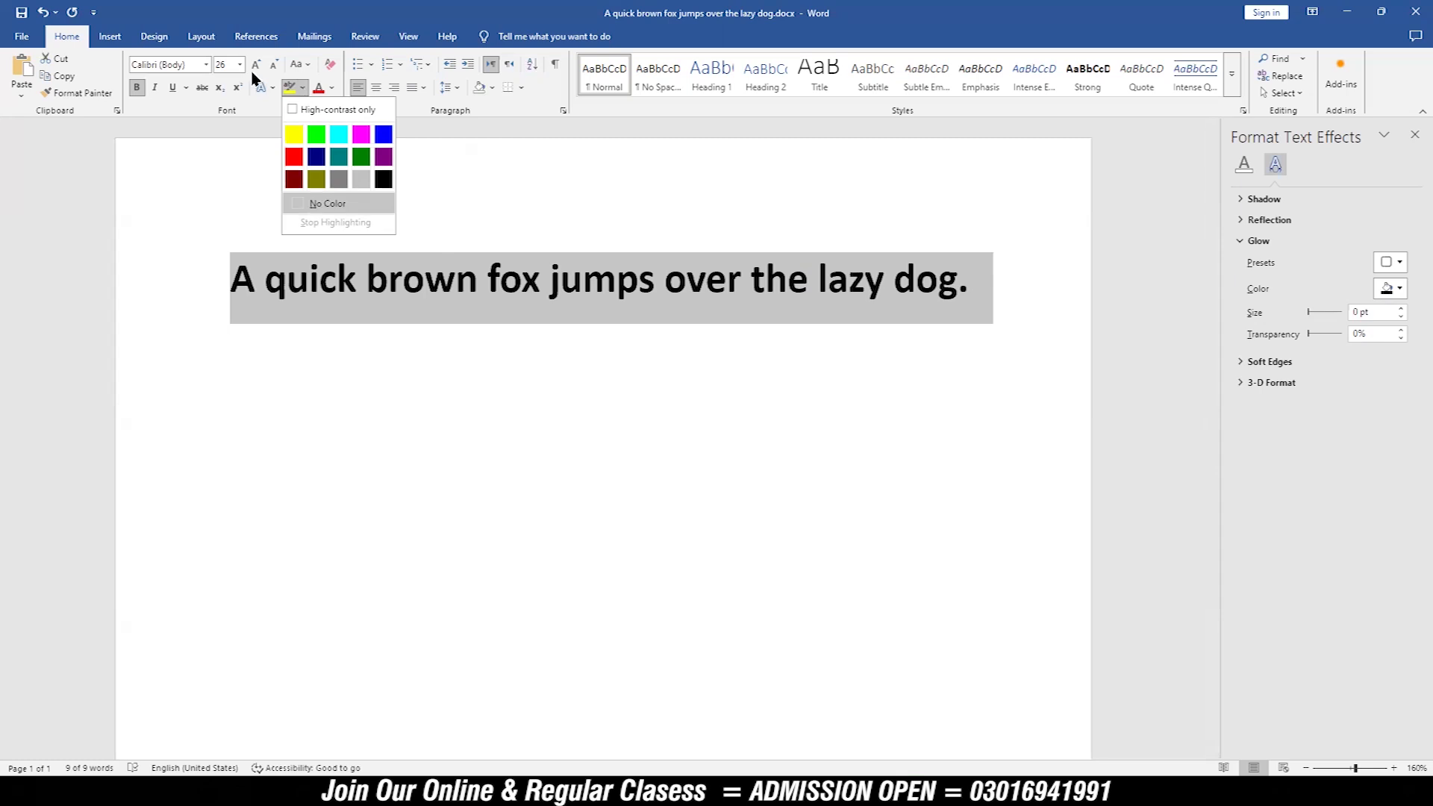
pyautogui.click(992, 299)
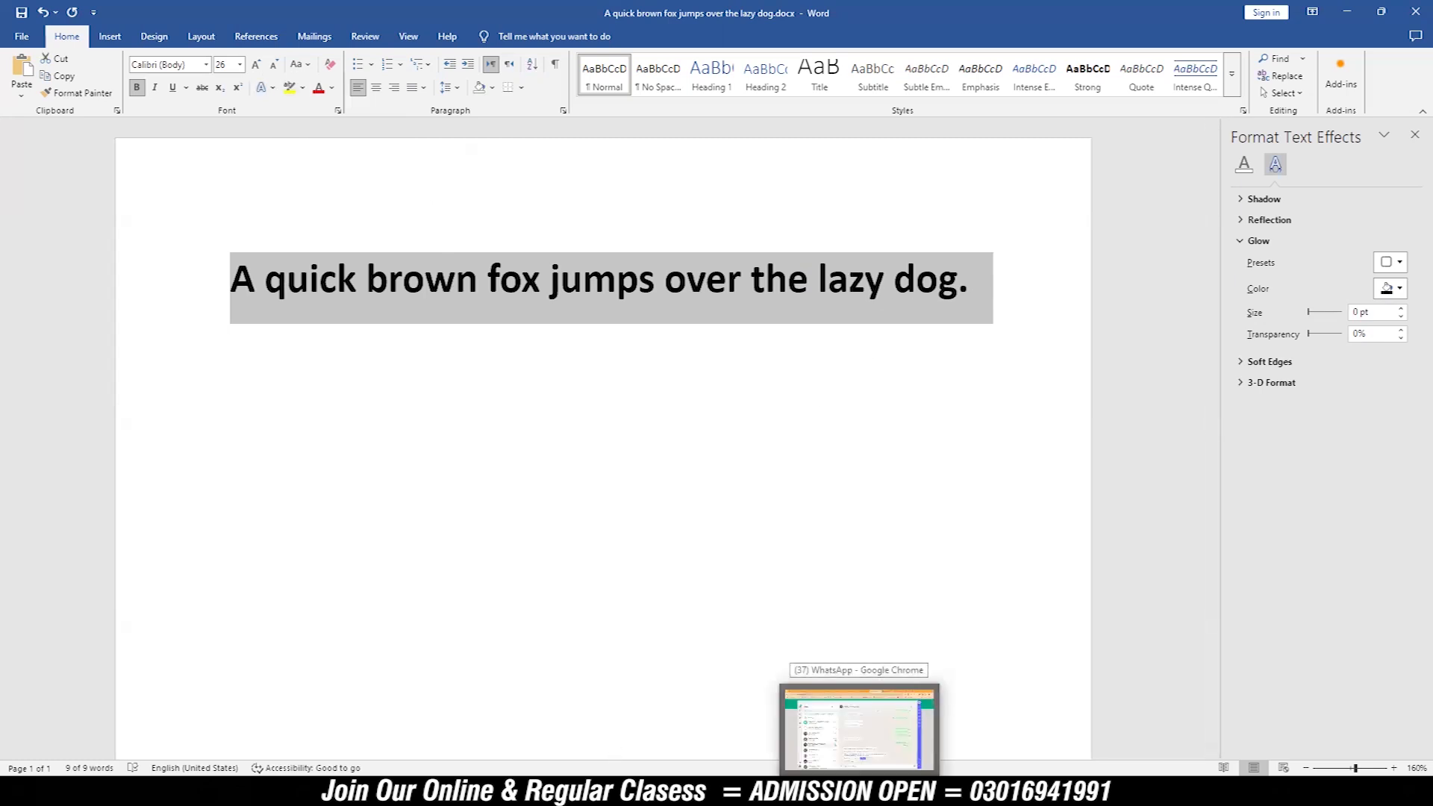
# Step: Switch to Chrome and search Google for "pakistan" in a new tab
pyautogui.click(776, 793)
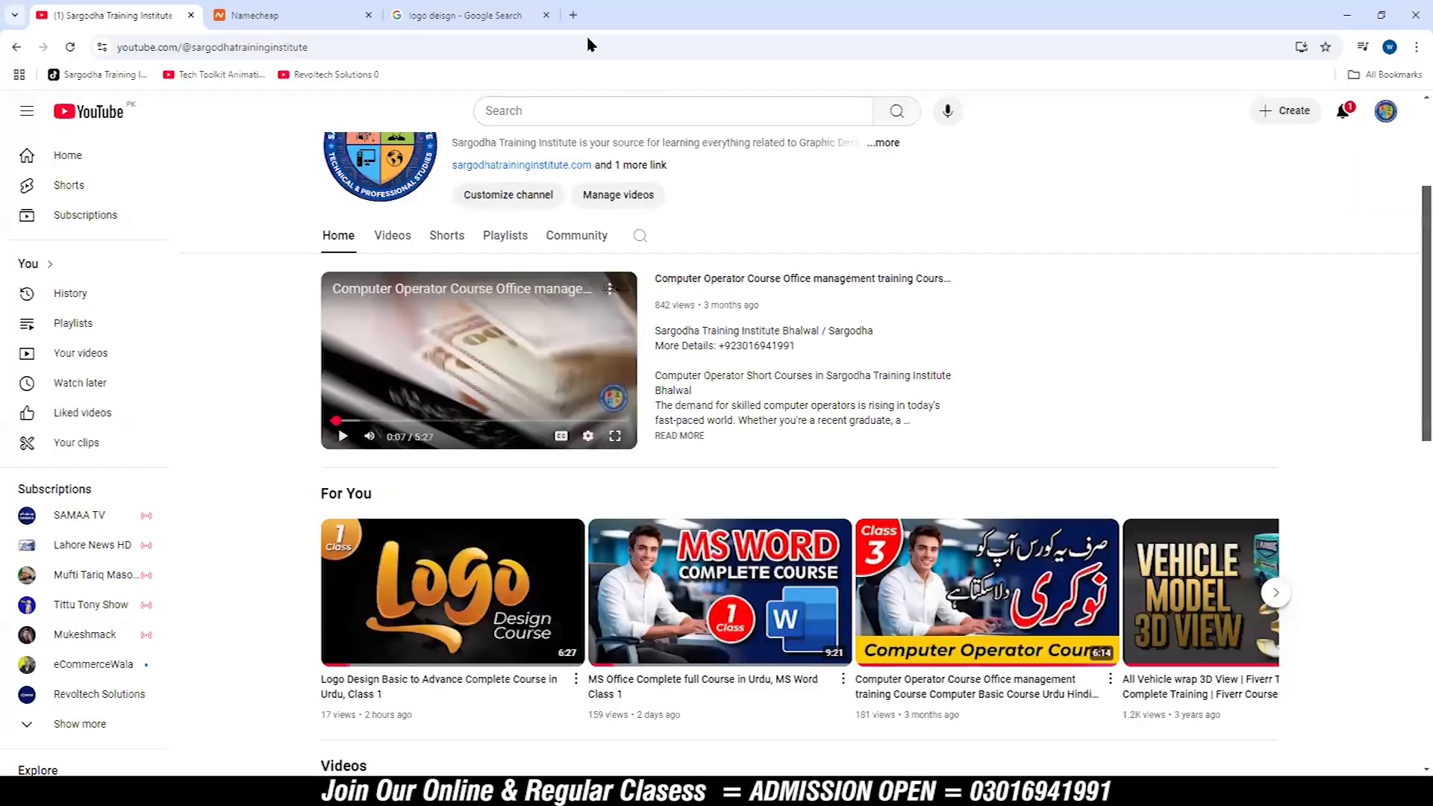
pyautogui.click(572, 15)
pyautogui.click(666, 300)
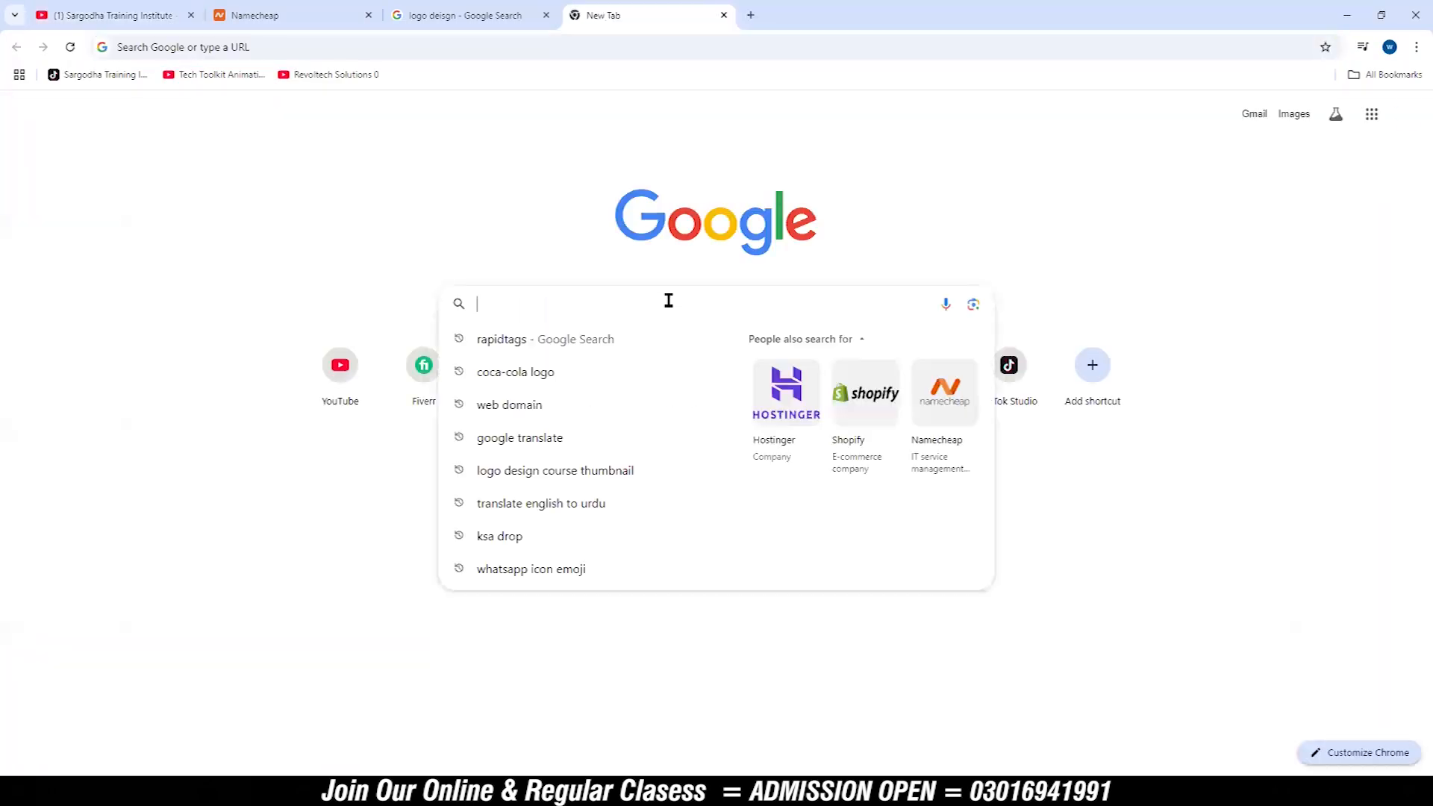
pyautogui.write('pakistan')
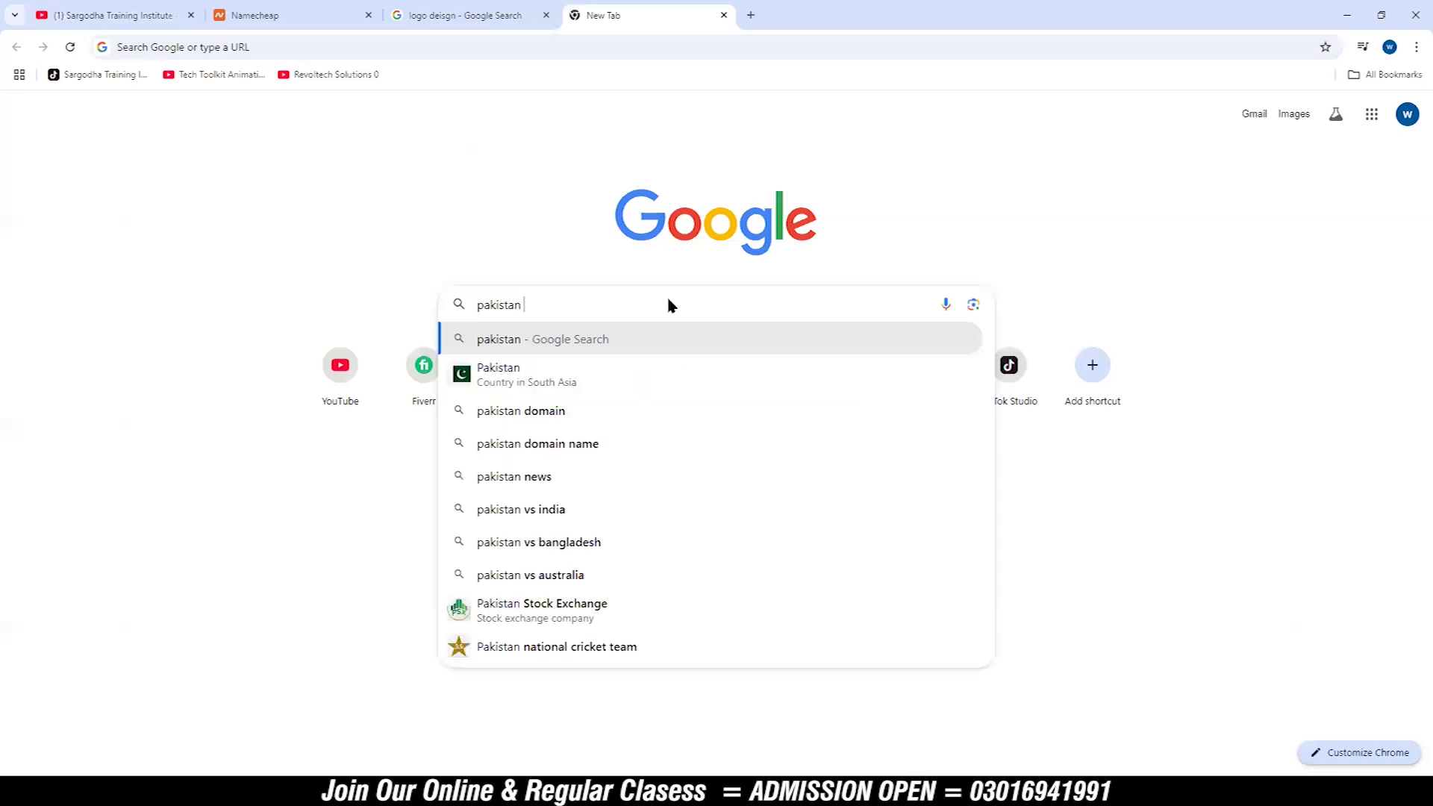
pyautogui.press('Return')
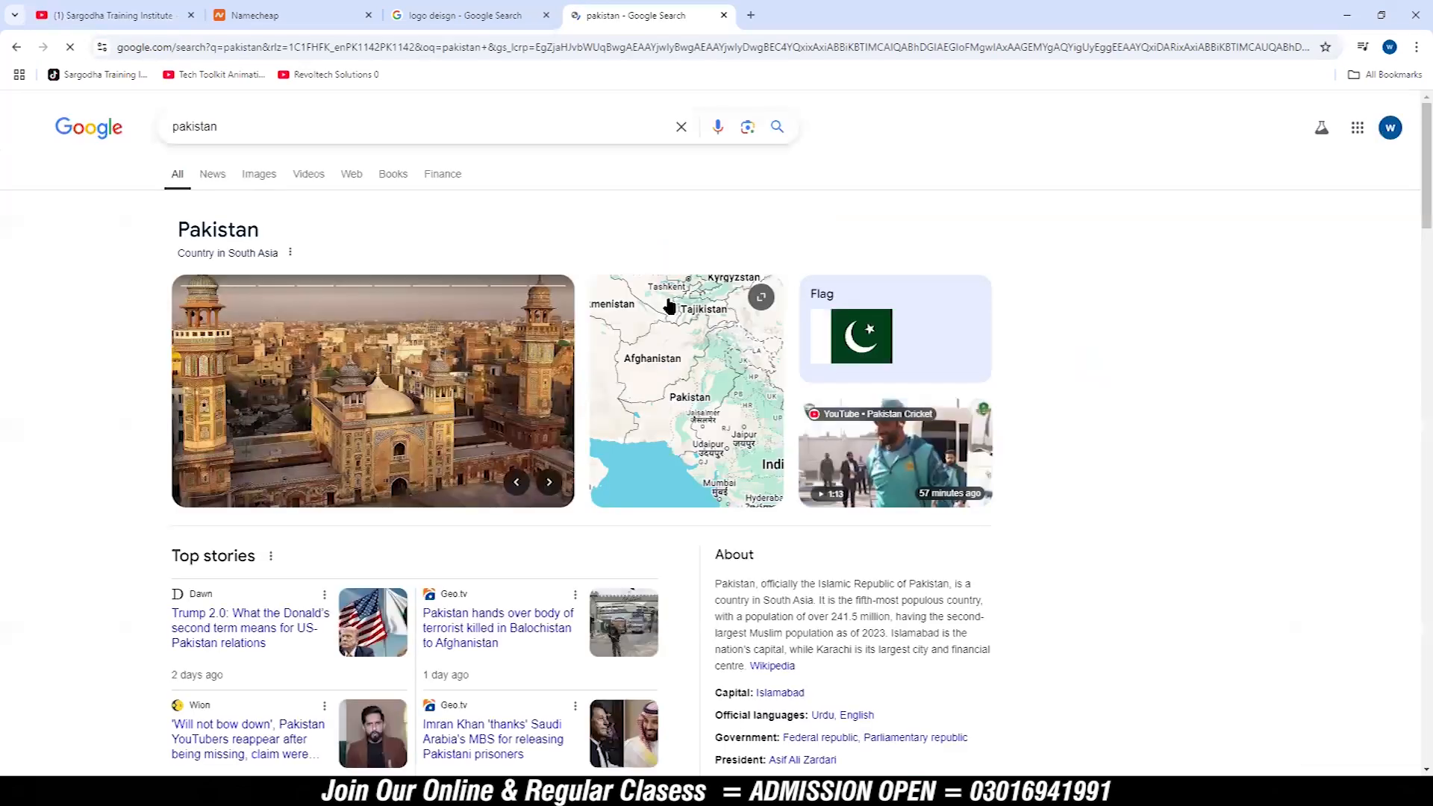
# Step: Copy the descriptive paragraph about Pakistan from the About section of the search results
pyautogui.scroll(-4, 746, 372)
pyautogui.moveTo(717, 285); pyautogui.dragTo(750, 367)
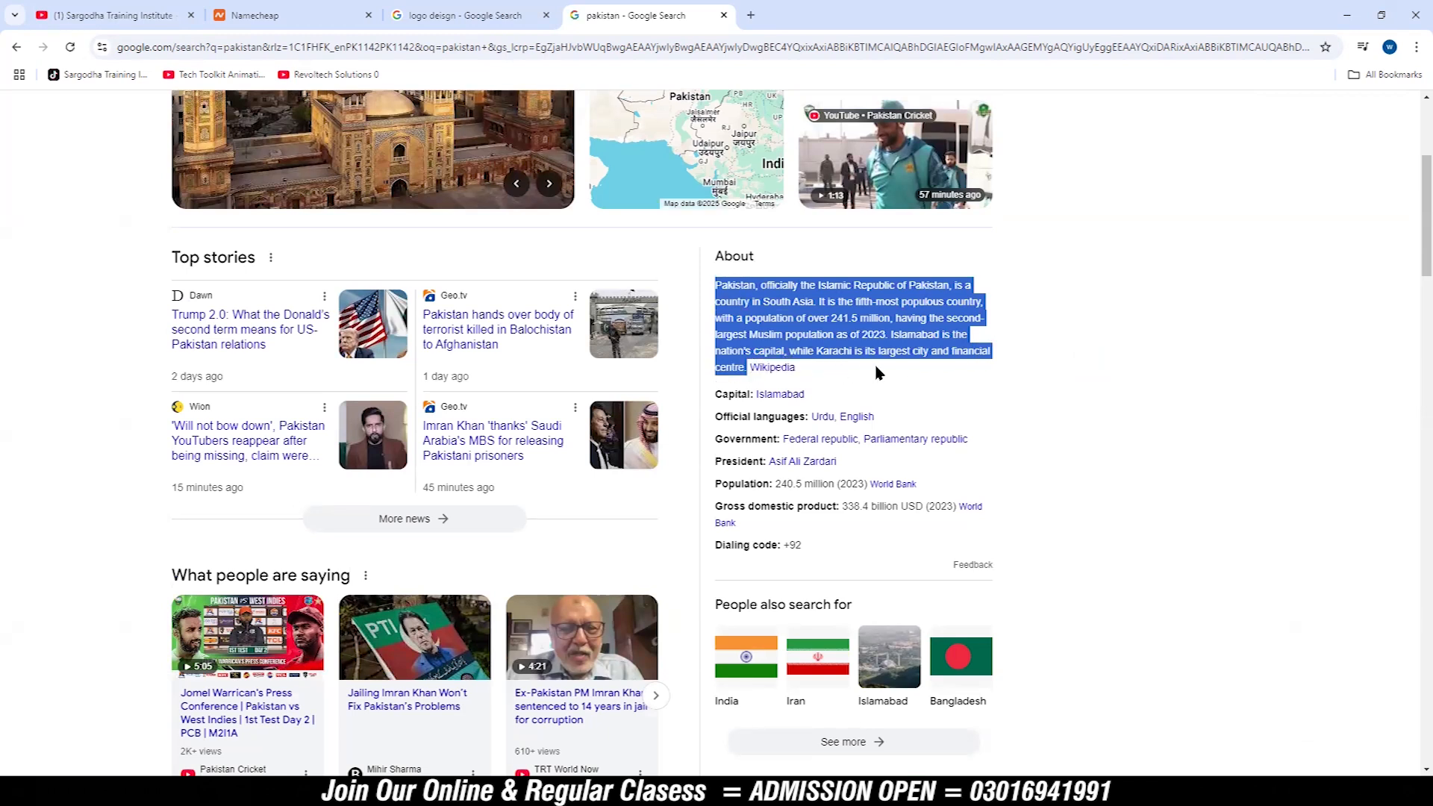
pyautogui.hotkey('ctrl', 'c')
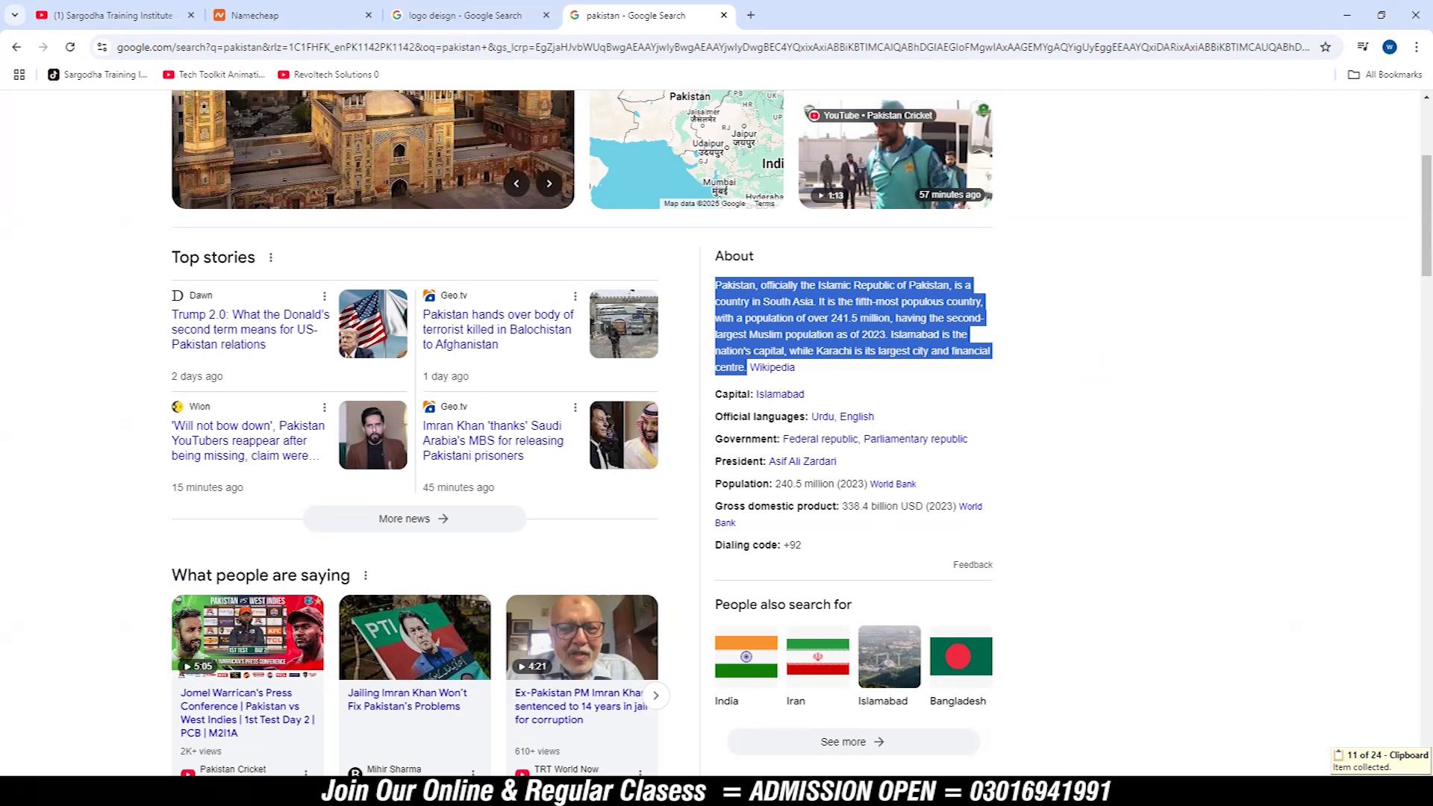
# Step: Switch back to Word and replace the sample sentence with the copied Pakistan paragraph
pyautogui.click(1045, 790)
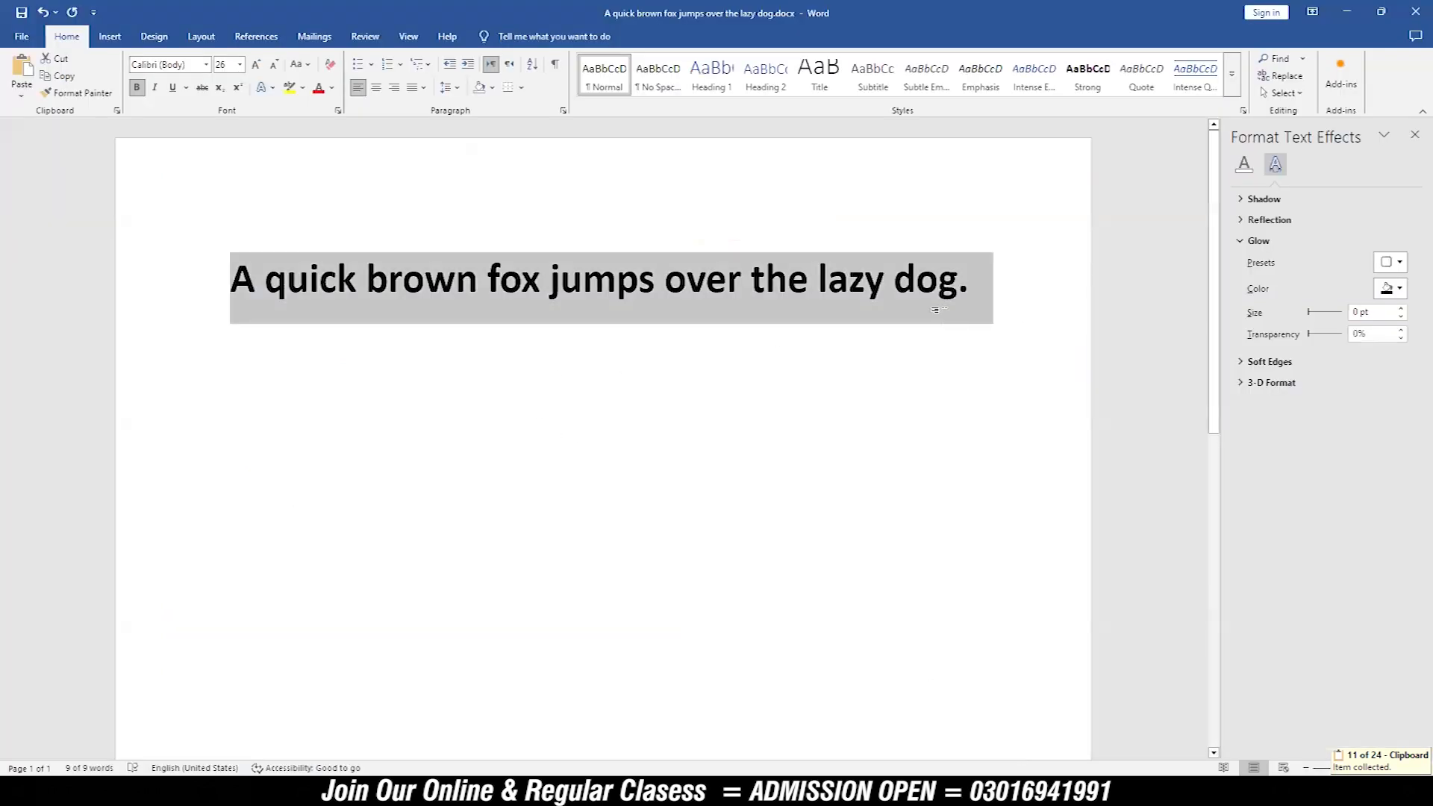
pyautogui.press('Delete')
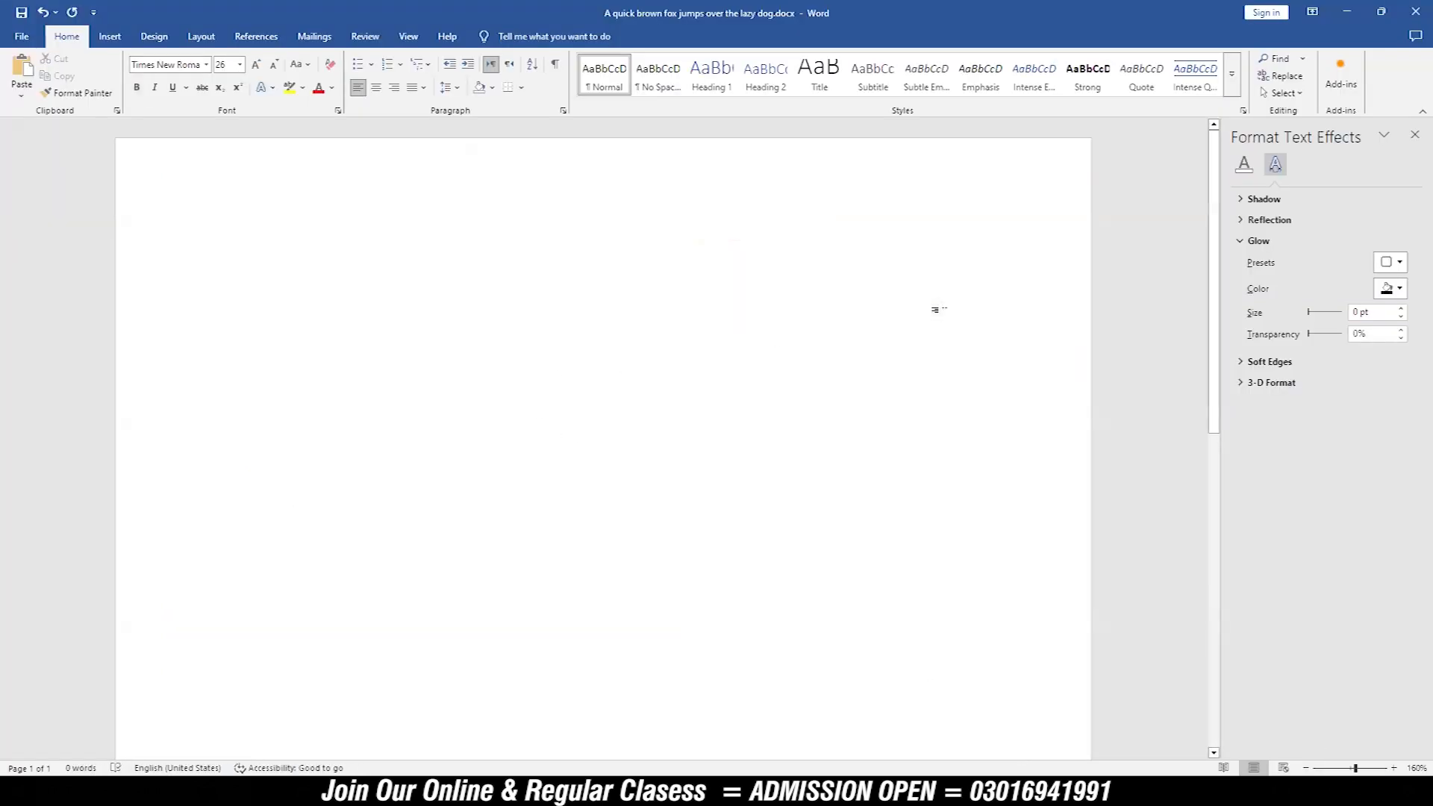
pyautogui.hotkey('ctrl', 'v')
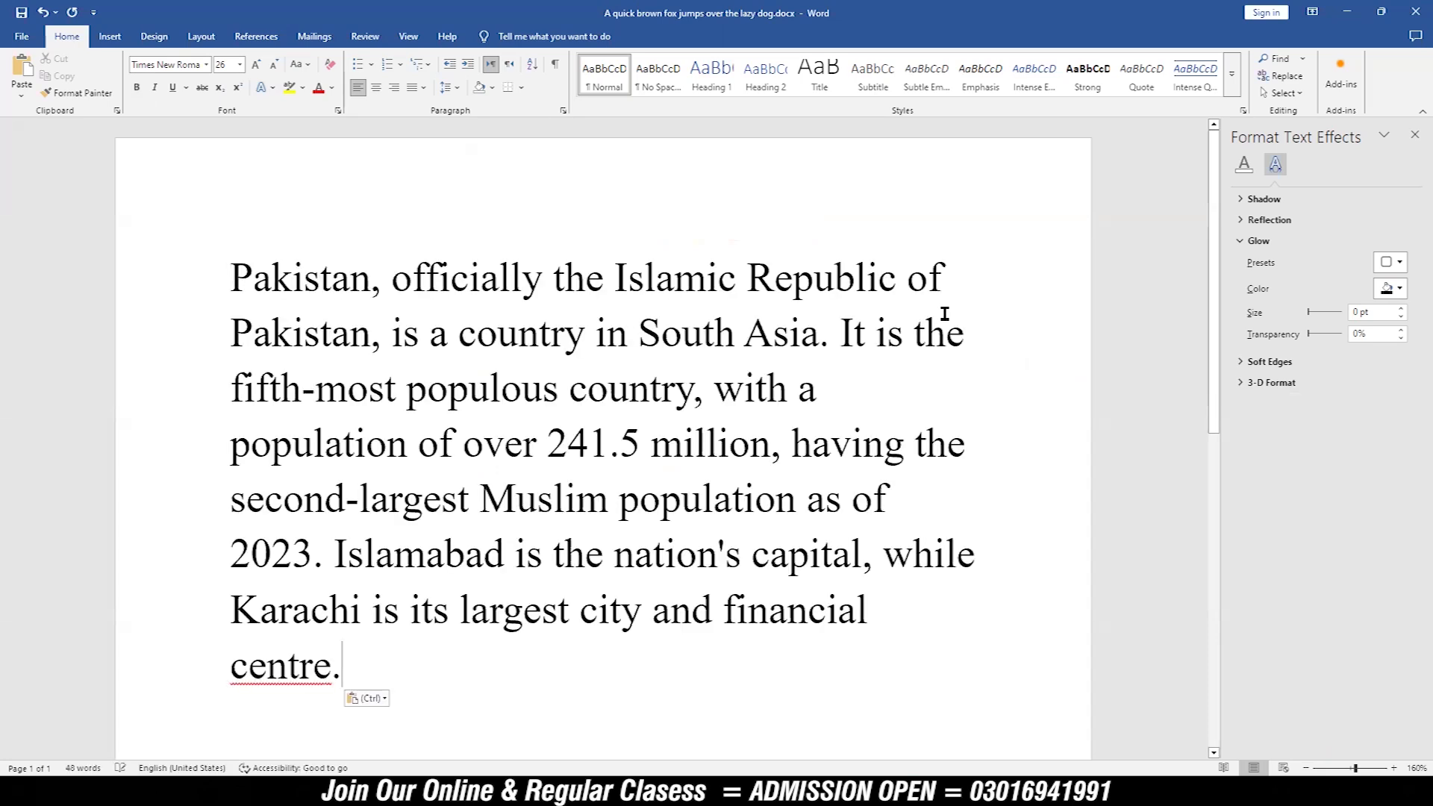